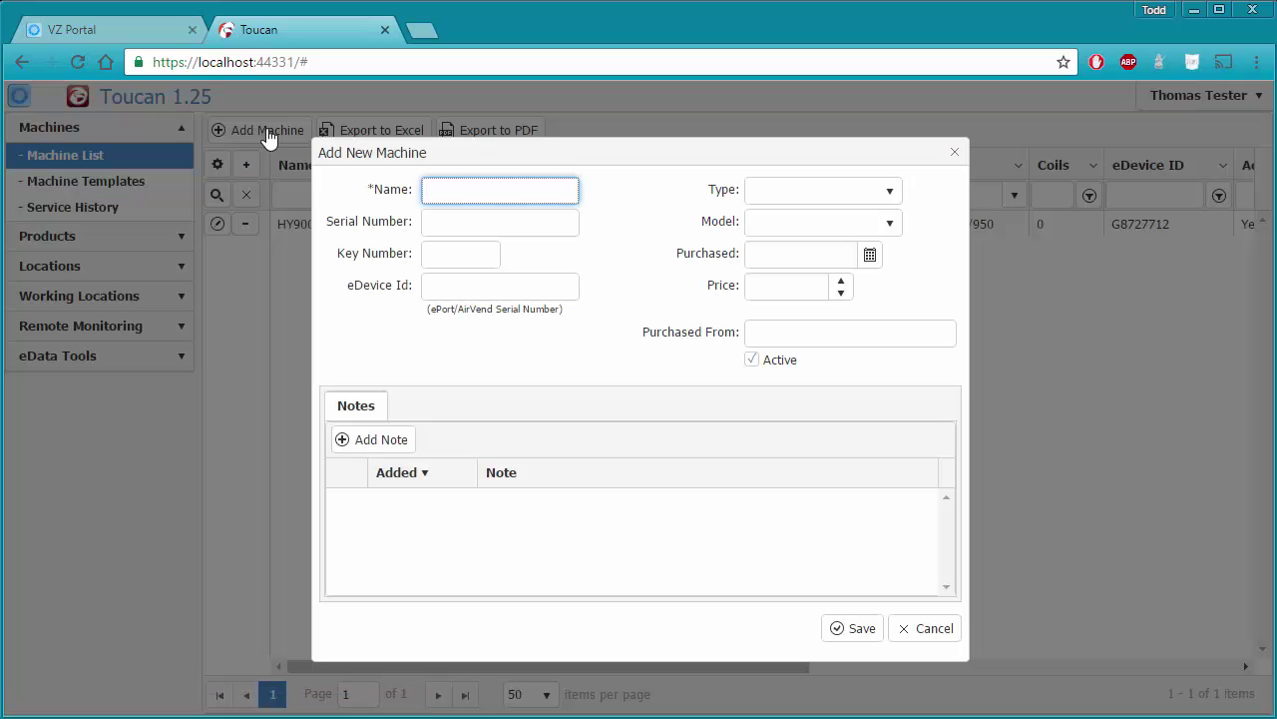
# Step: Name the new machine InActive Machine, mark it as not active, save it and check its Active status in the machine list
pyautogui.write('InActive Machine')
pyautogui.click(754, 361)
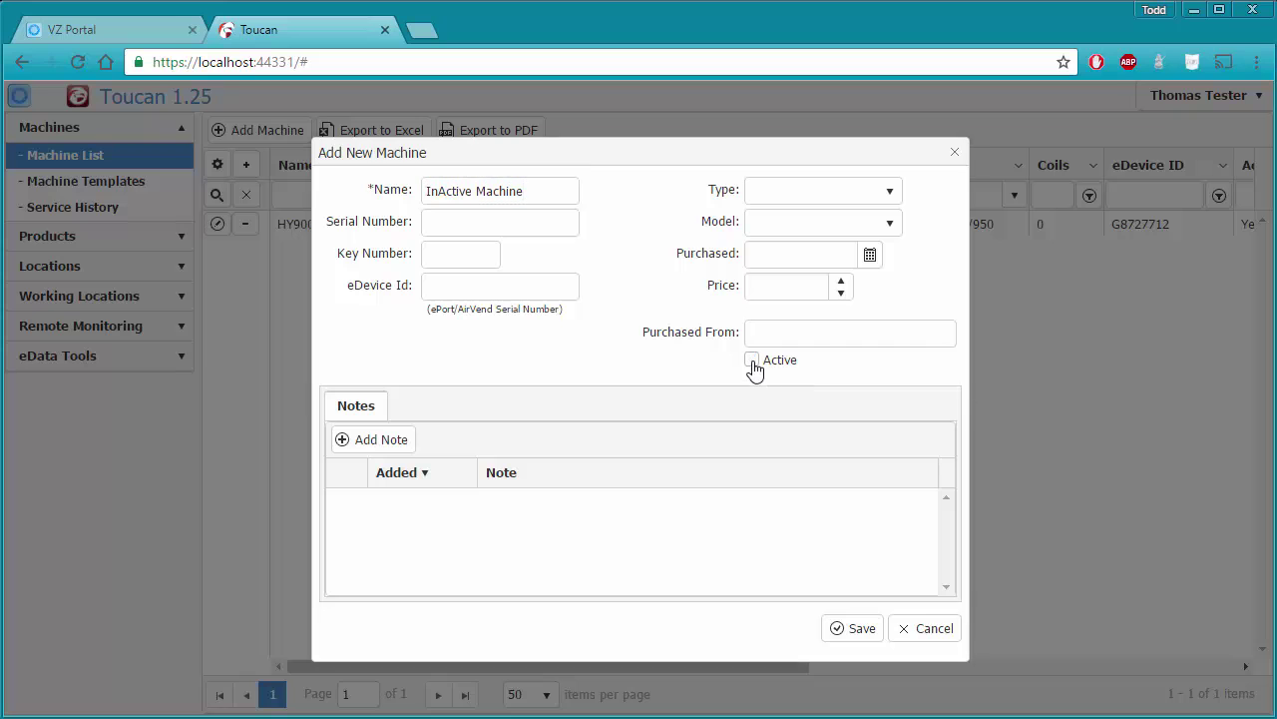
pyautogui.click(859, 629)
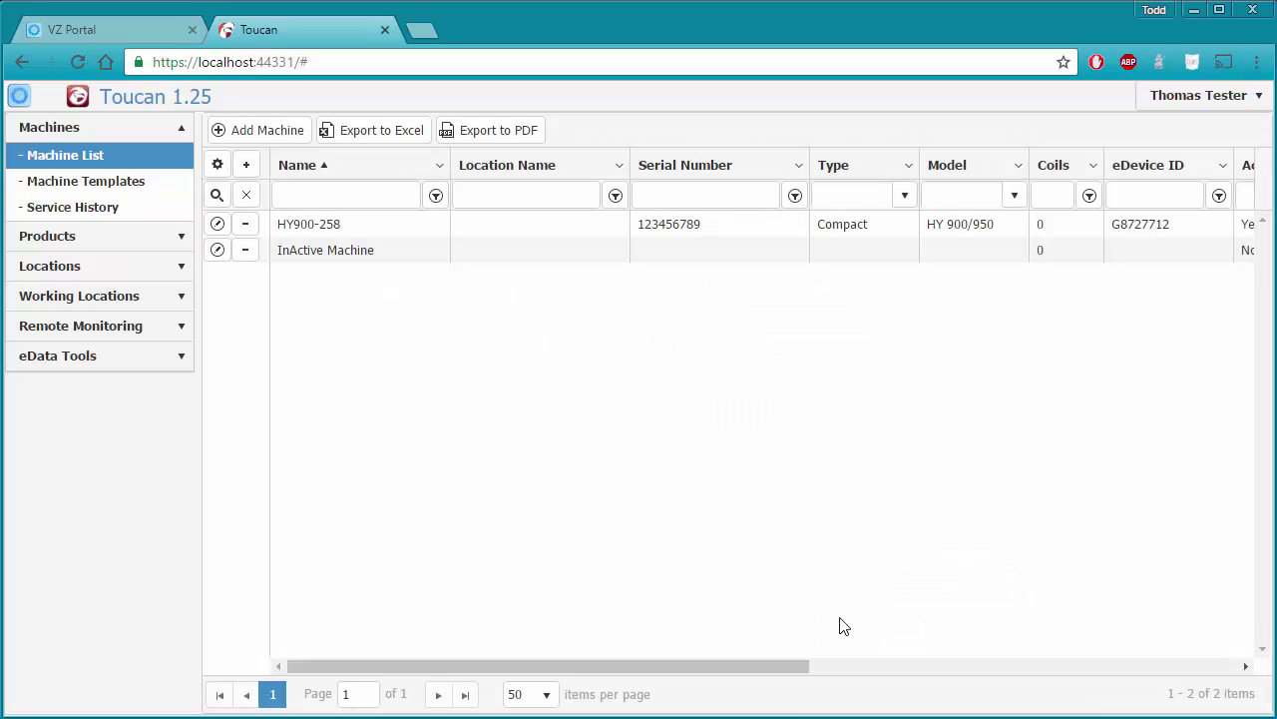
pyautogui.moveTo(610, 664); pyautogui.dragTo(748, 656)
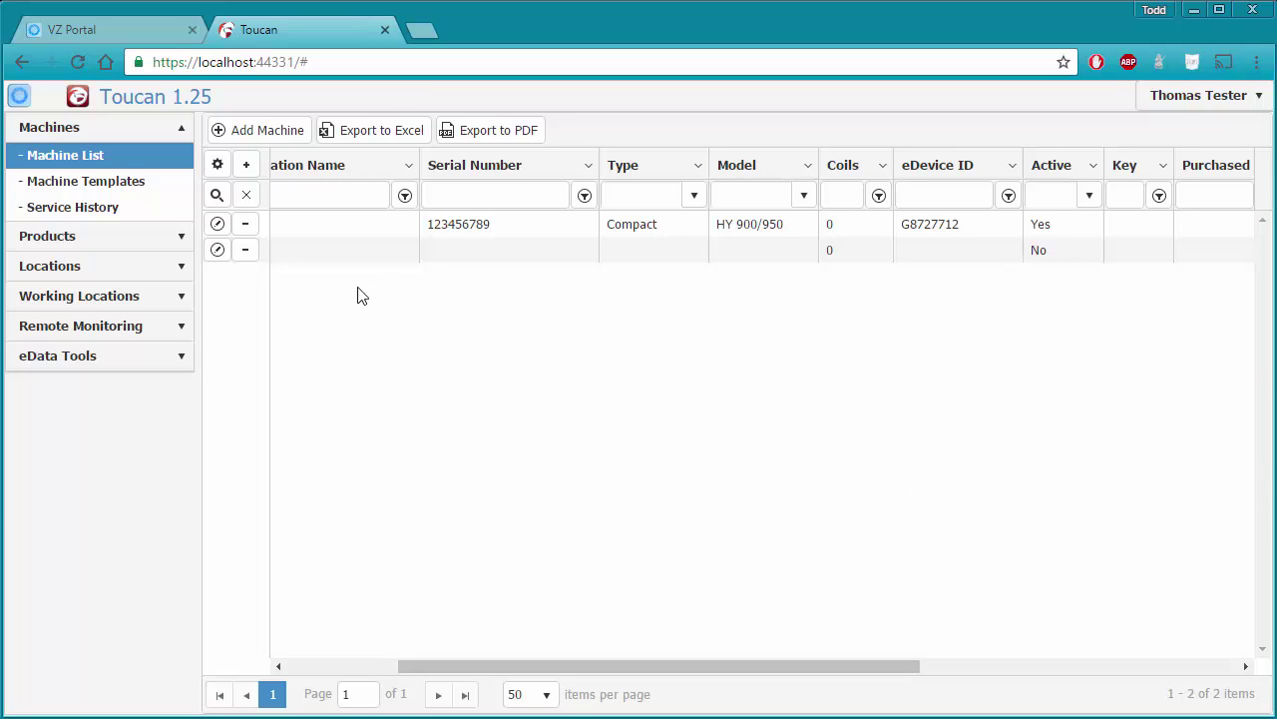
# Step: Add a location named InActive Location to the location list, marked as not active, and save it
pyautogui.click(172, 271)
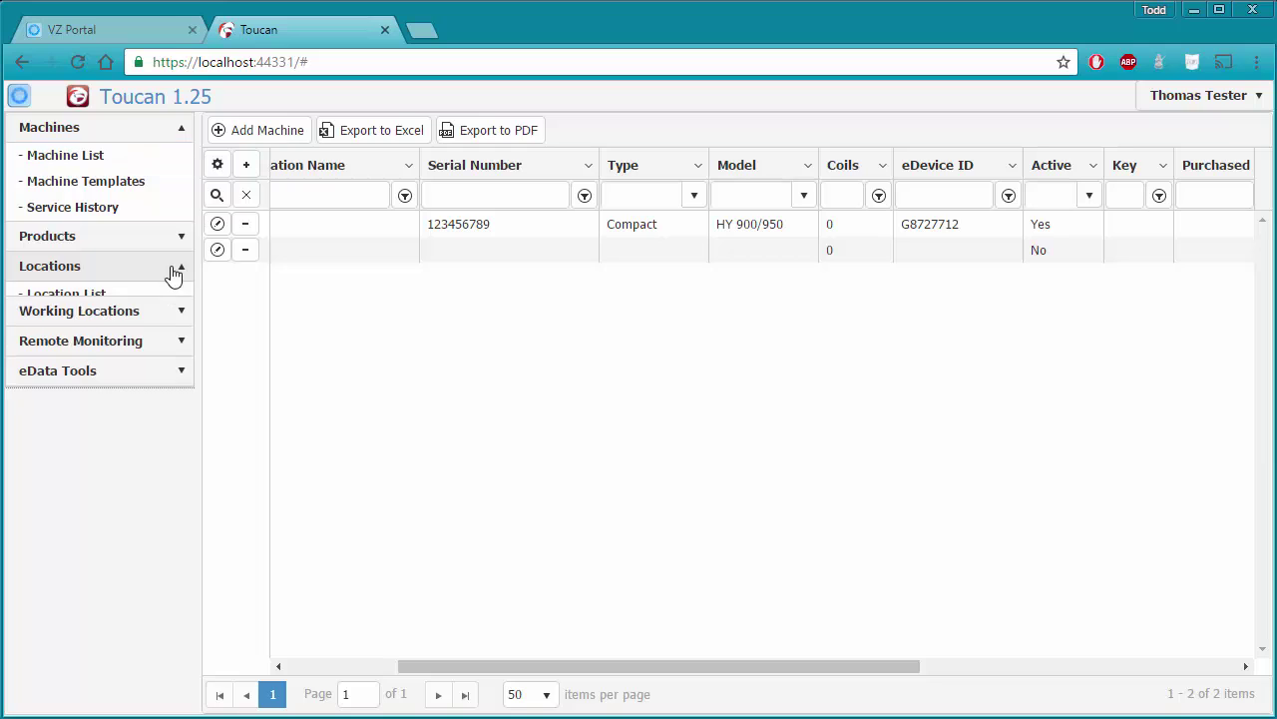
pyautogui.click(122, 301)
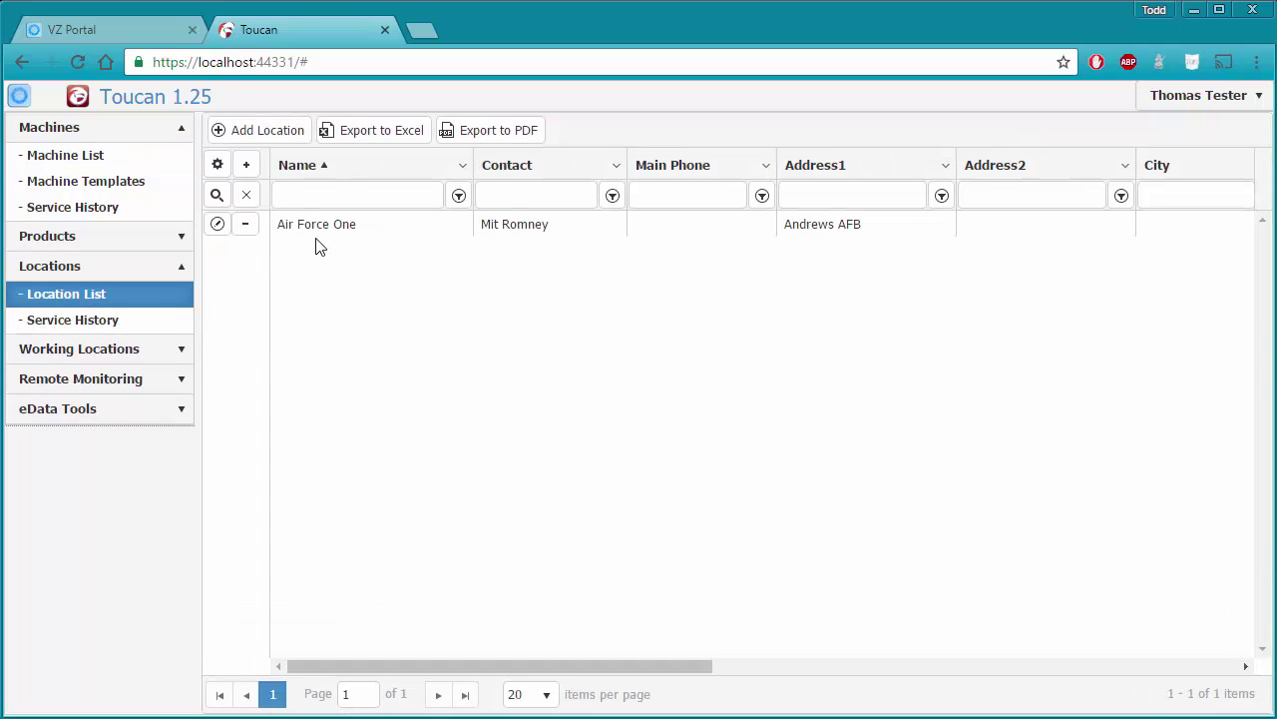
pyautogui.moveTo(521, 662); pyautogui.dragTo(795, 664)
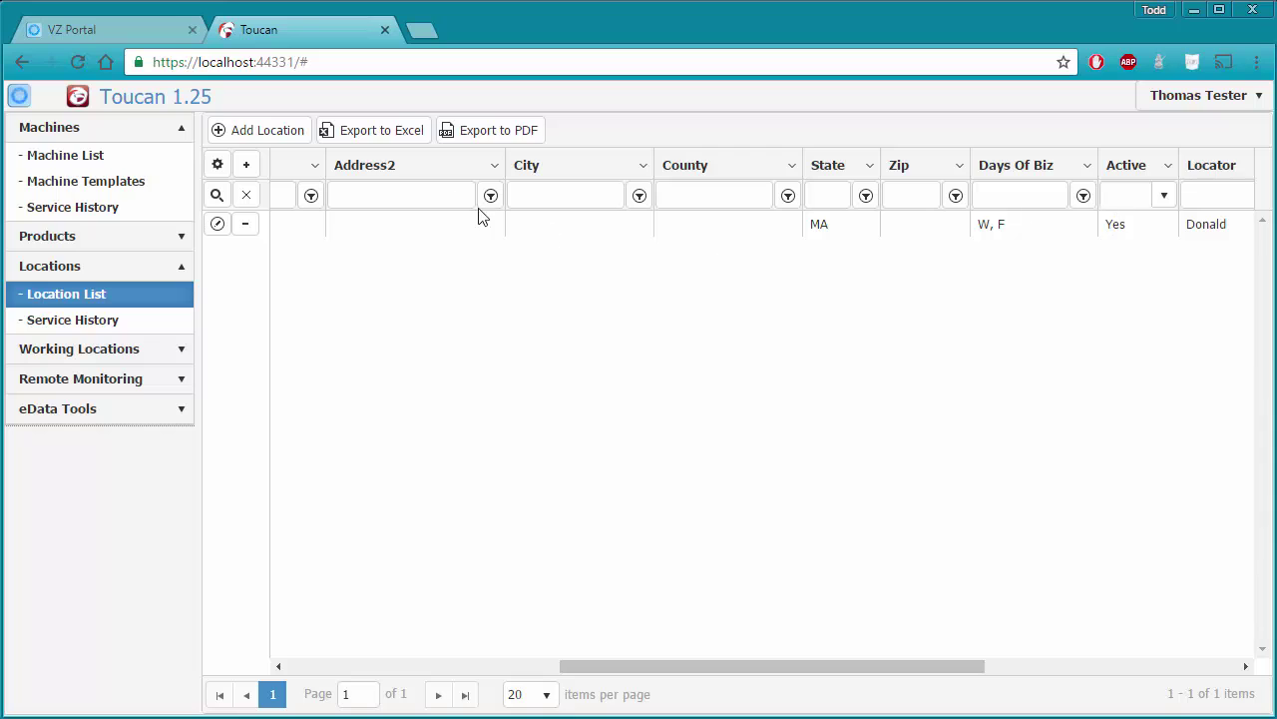
pyautogui.click(265, 134)
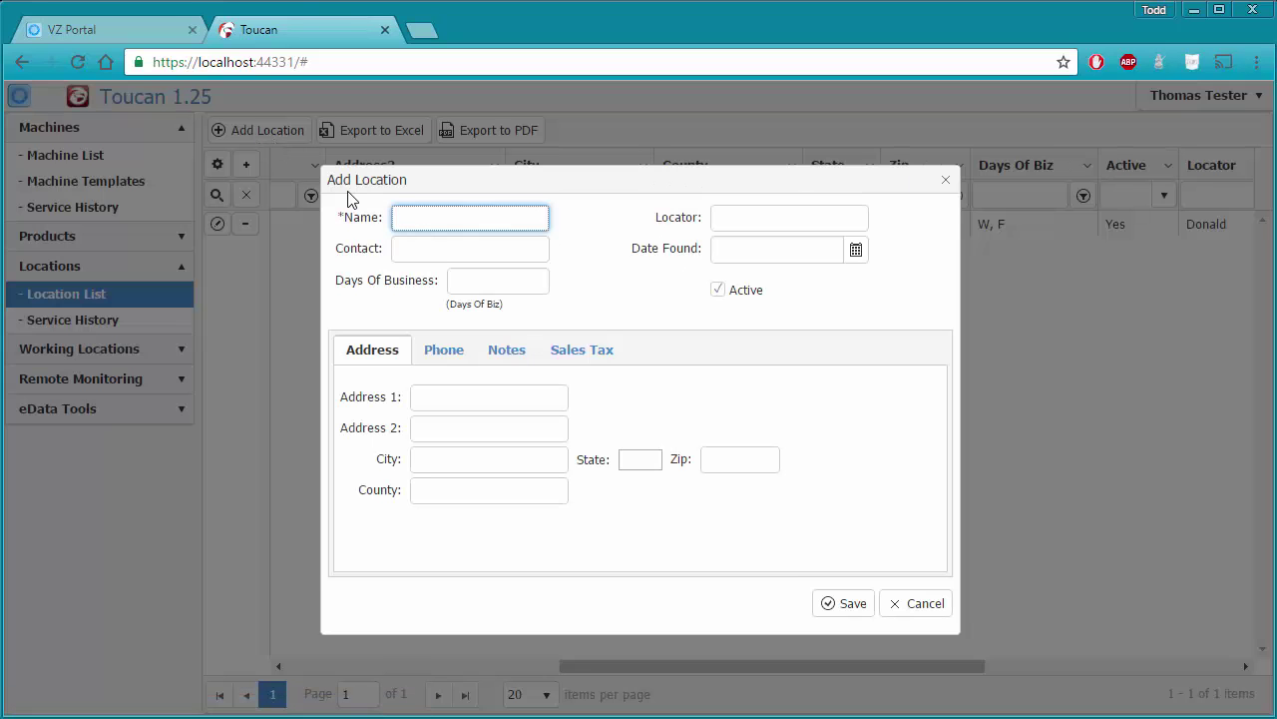
pyautogui.write('InActive Location')
pyautogui.click(717, 291)
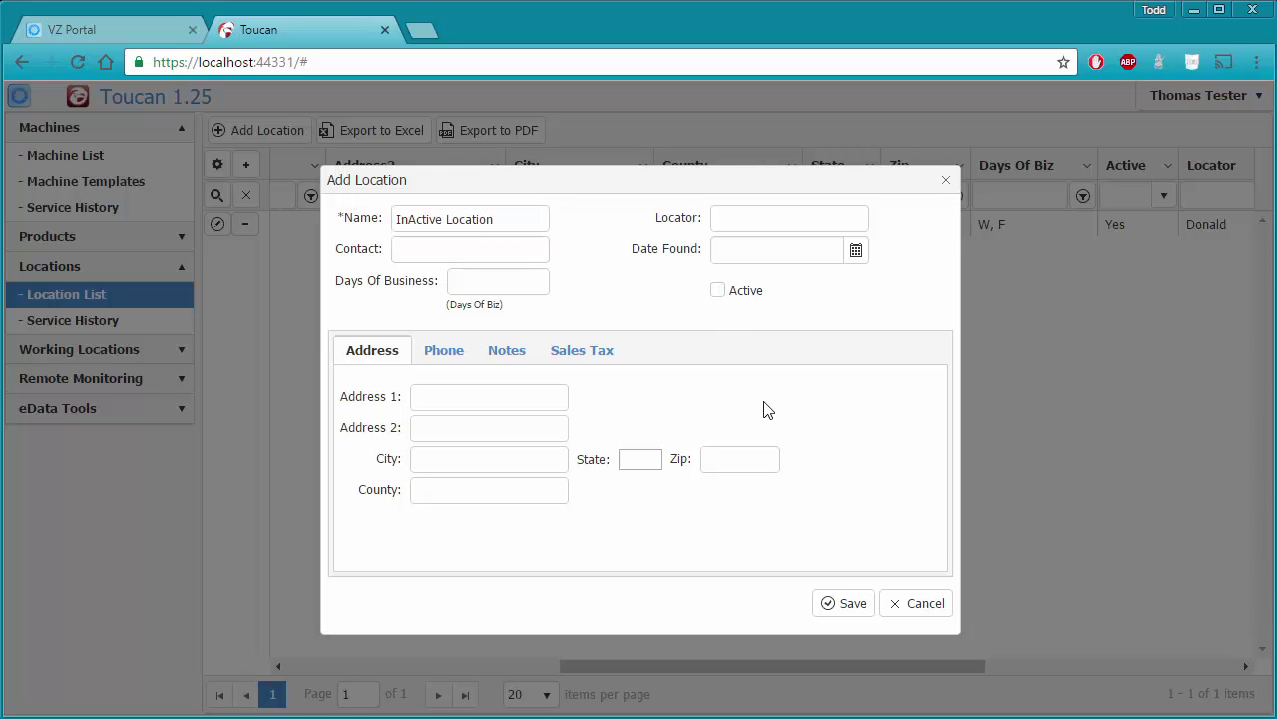
pyautogui.click(848, 604)
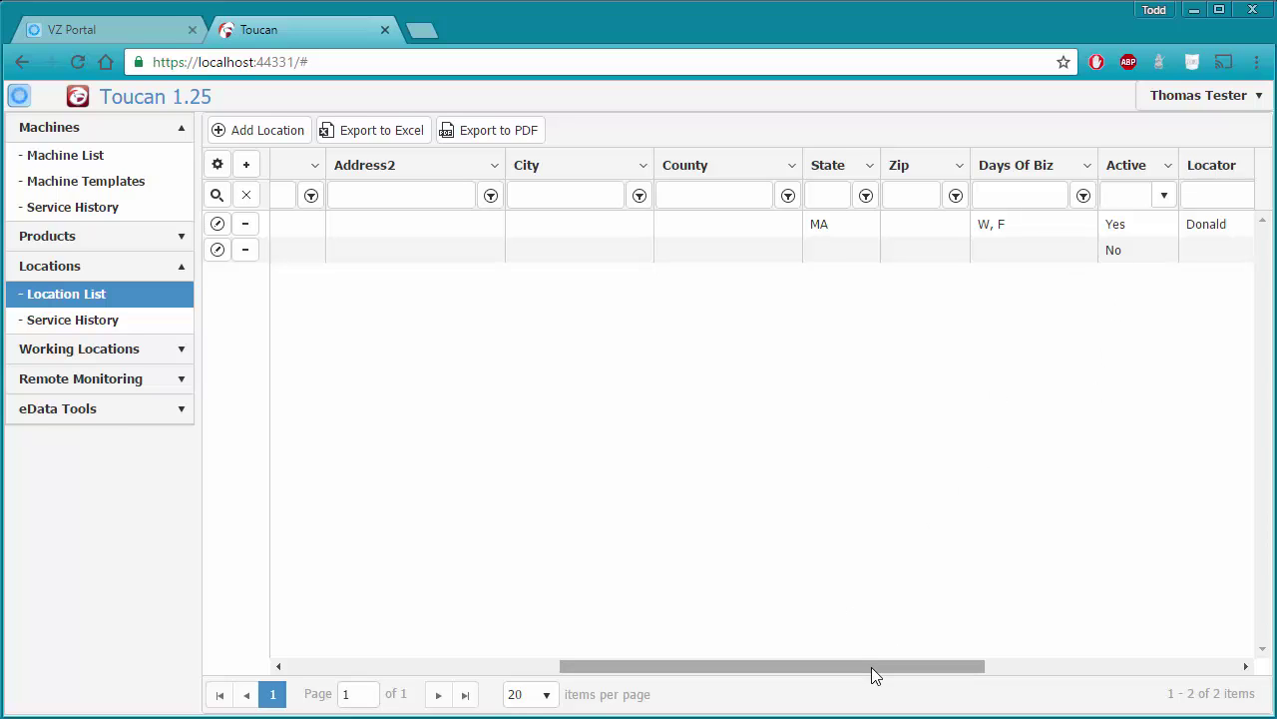
pyautogui.moveTo(871, 667); pyautogui.dragTo(593, 660)
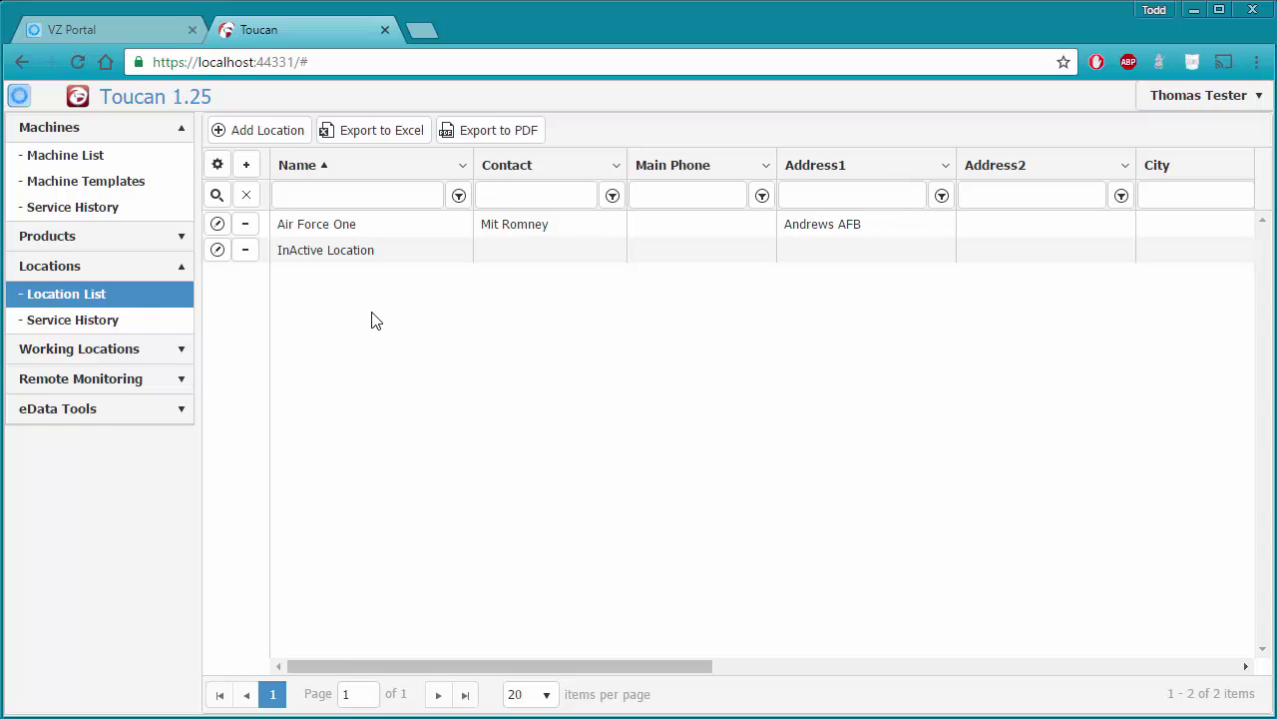
# Step: Start a new working location that pairs the location Air Force One with machine HY900-258
pyautogui.click(170, 351)
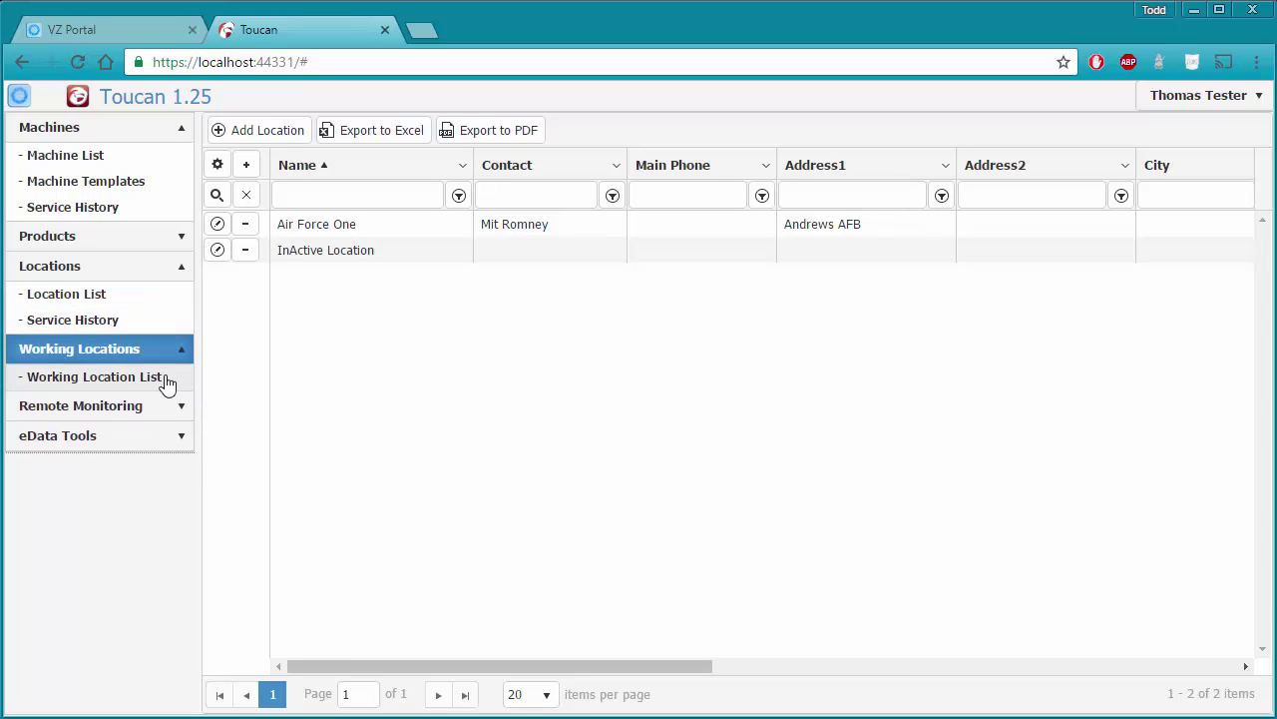
pyautogui.click(165, 382)
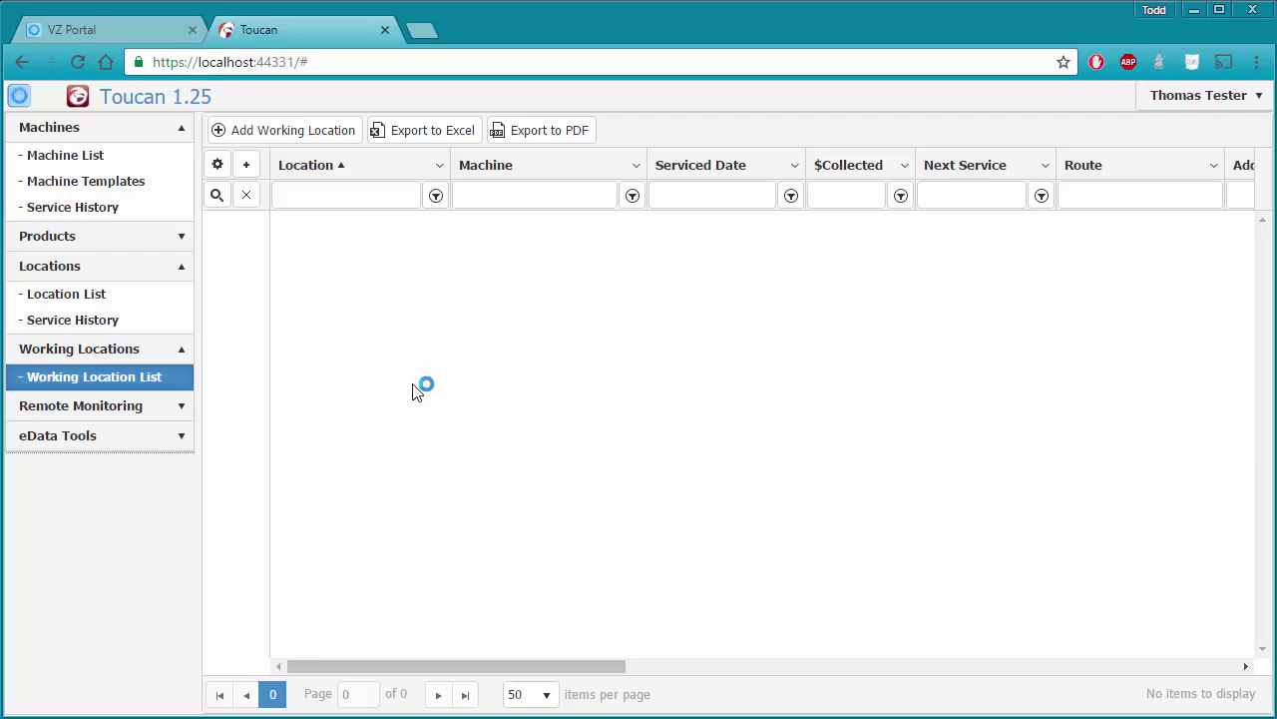
pyautogui.click(309, 138)
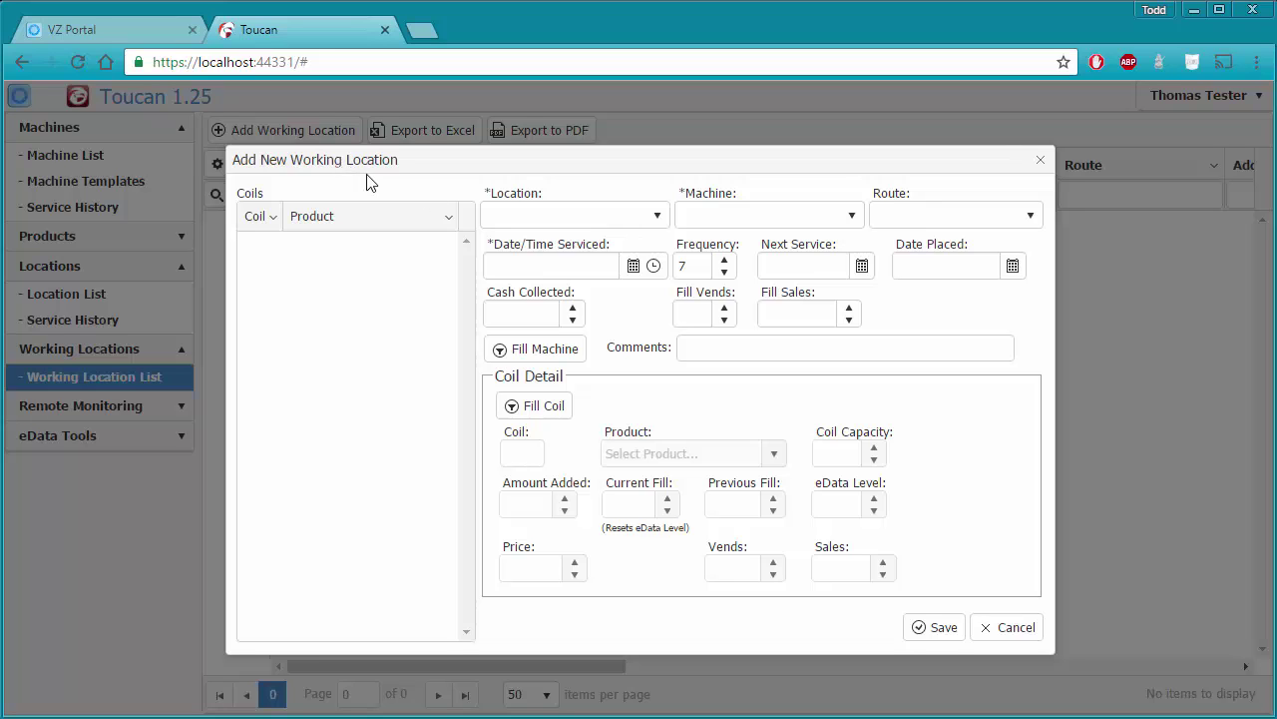
pyautogui.click(658, 220)
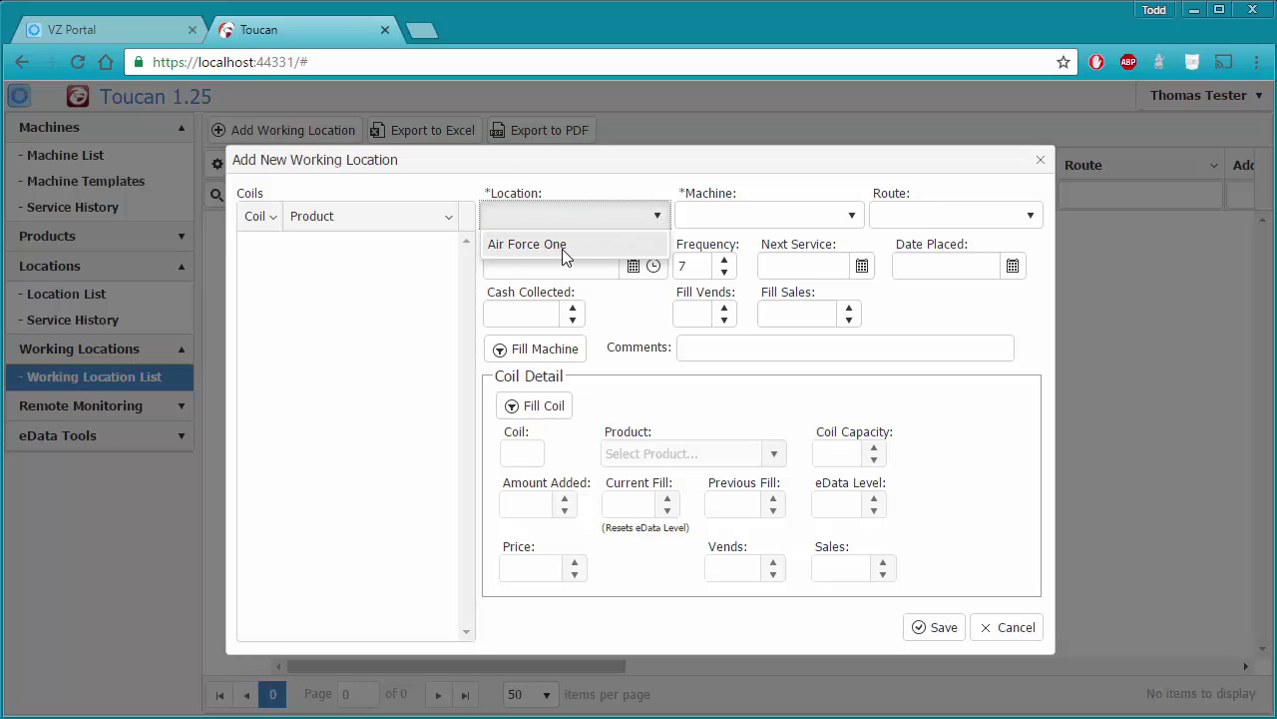
pyautogui.click(561, 249)
pyautogui.click(847, 215)
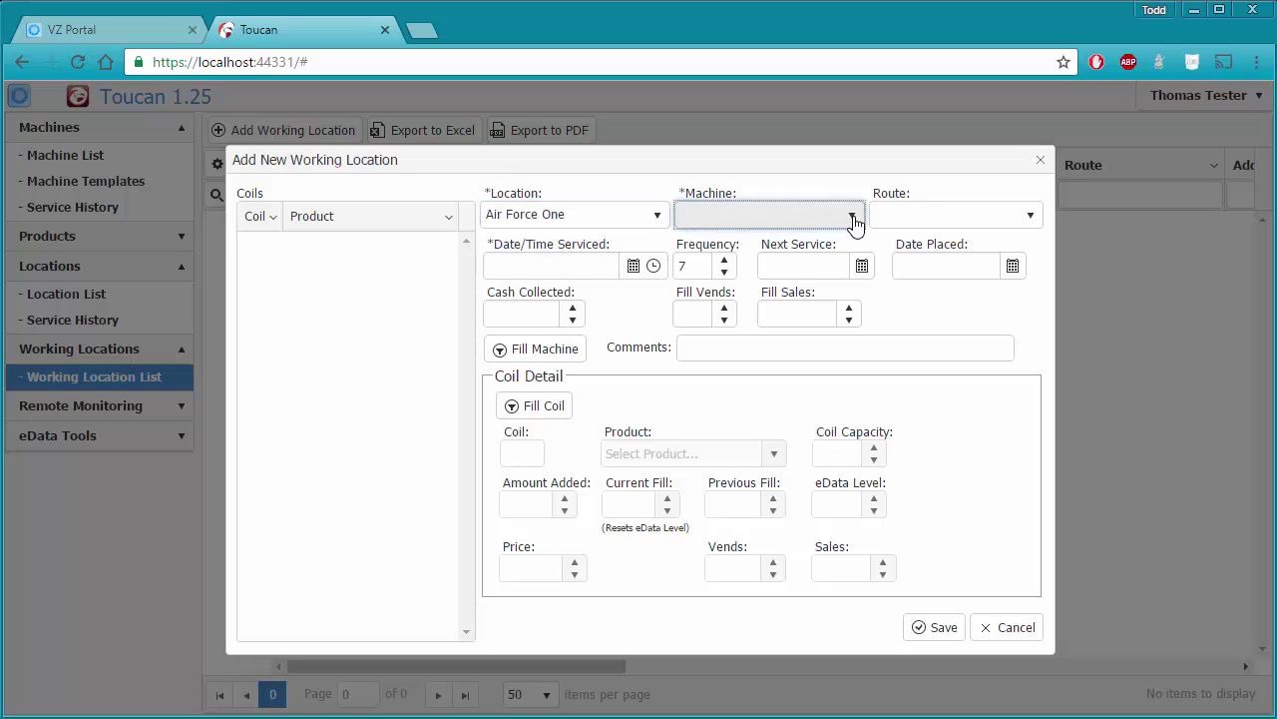
pyautogui.click(746, 270)
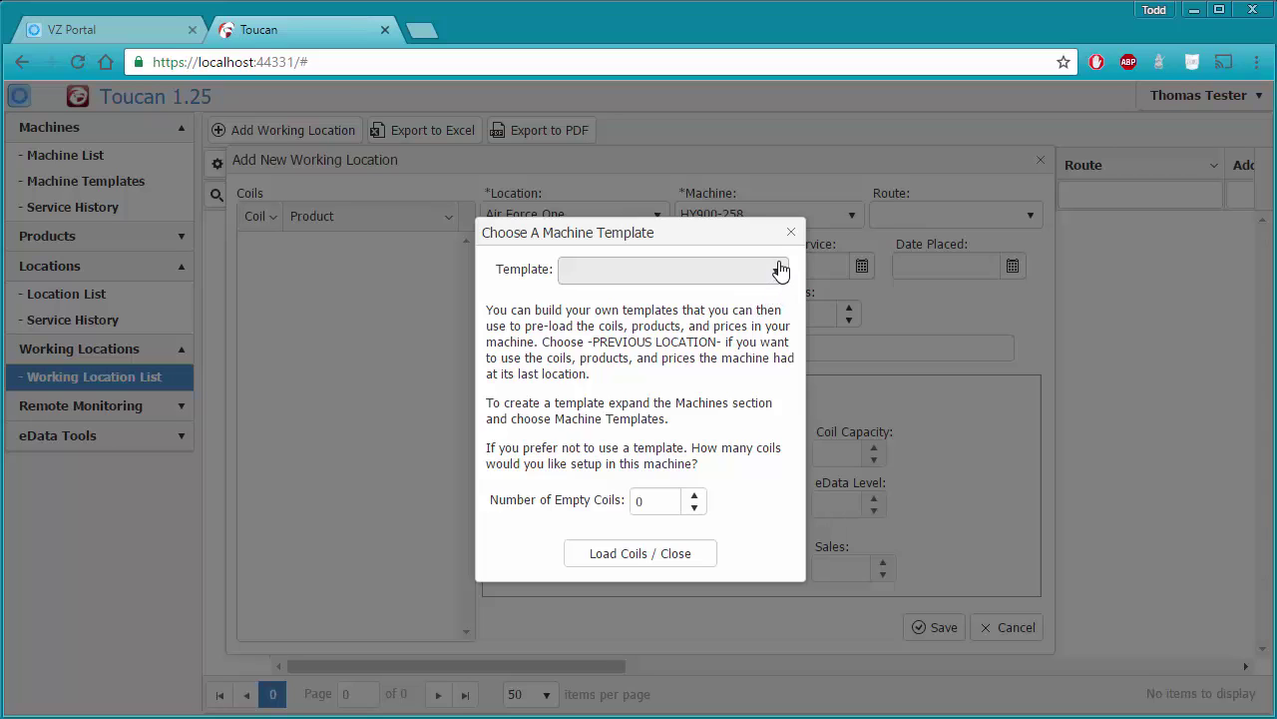
# Step: Load the machine's coils from the HY900 - Initial Fill template and review the details of a few coils in row C
pyautogui.click(778, 274)
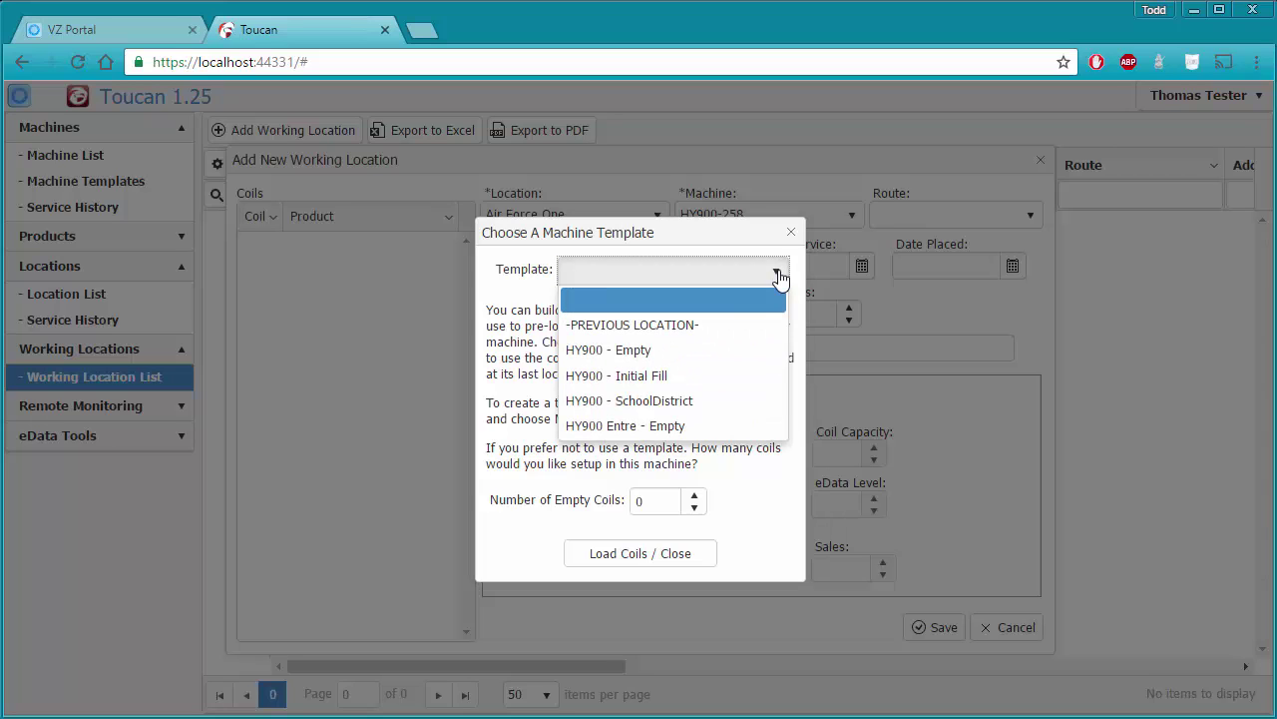
pyautogui.click(658, 377)
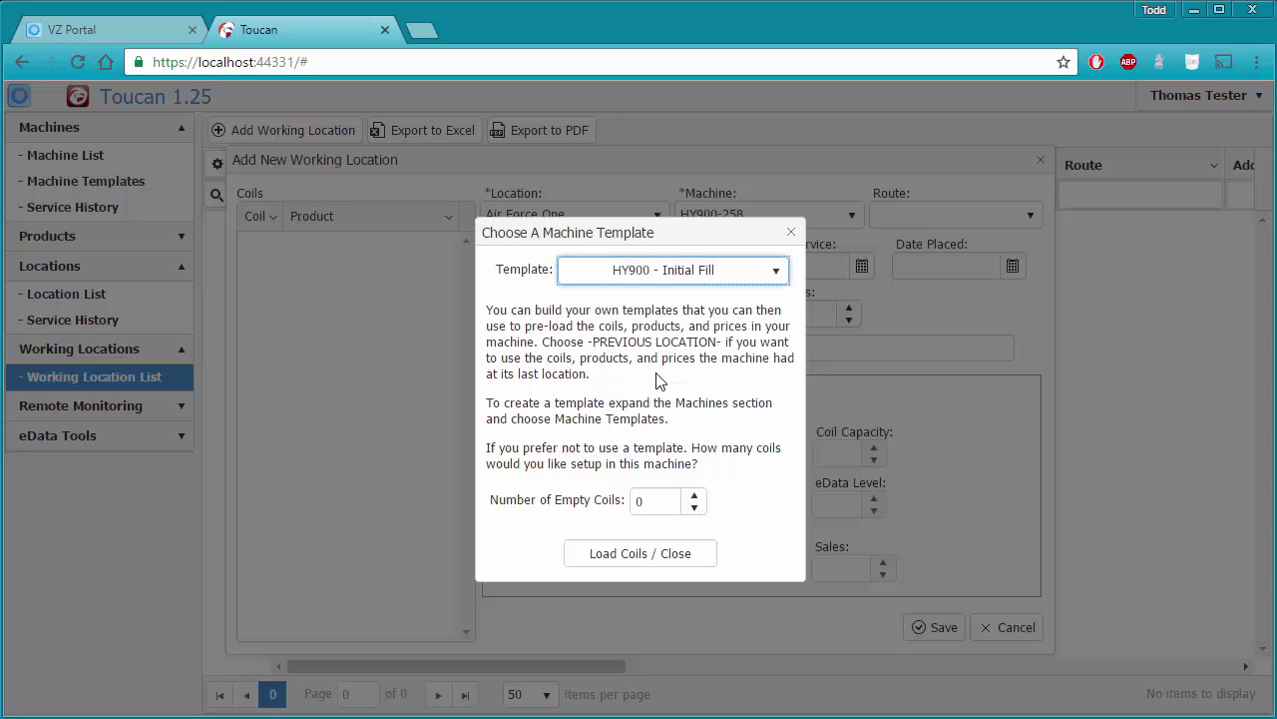
pyautogui.click(616, 564)
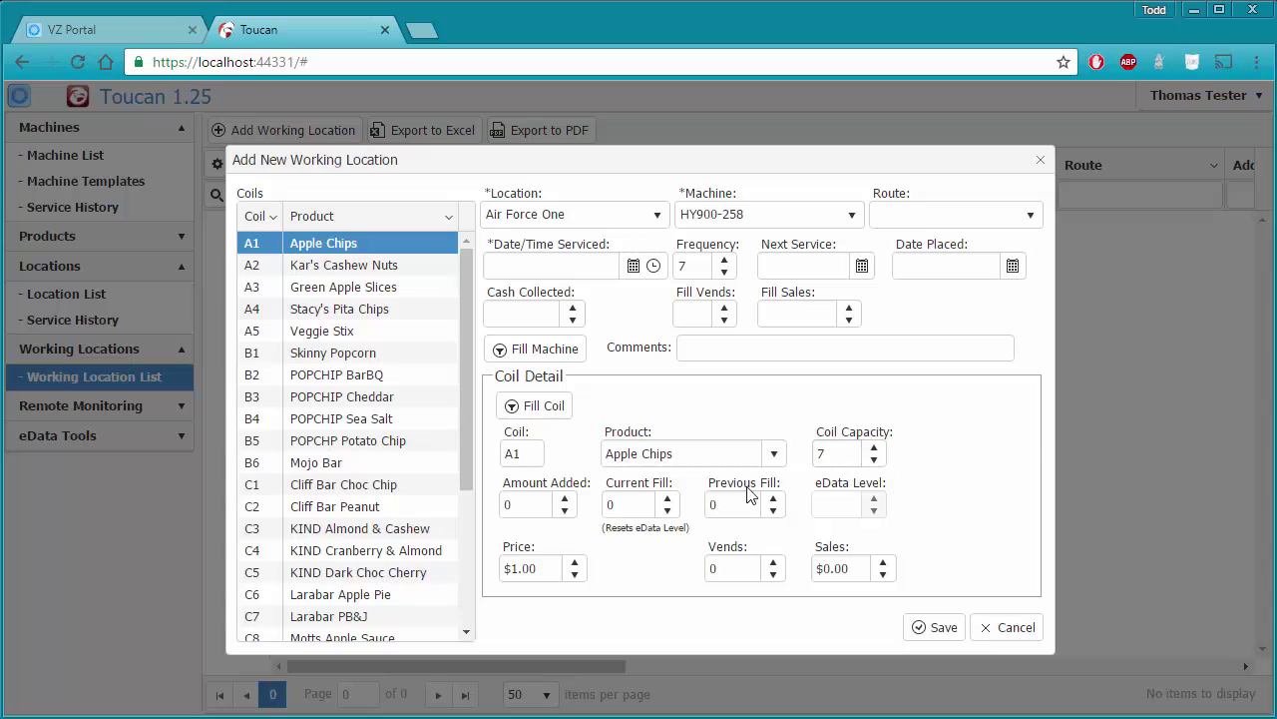
pyautogui.click(327, 487)
pyautogui.click(355, 549)
pyautogui.click(370, 592)
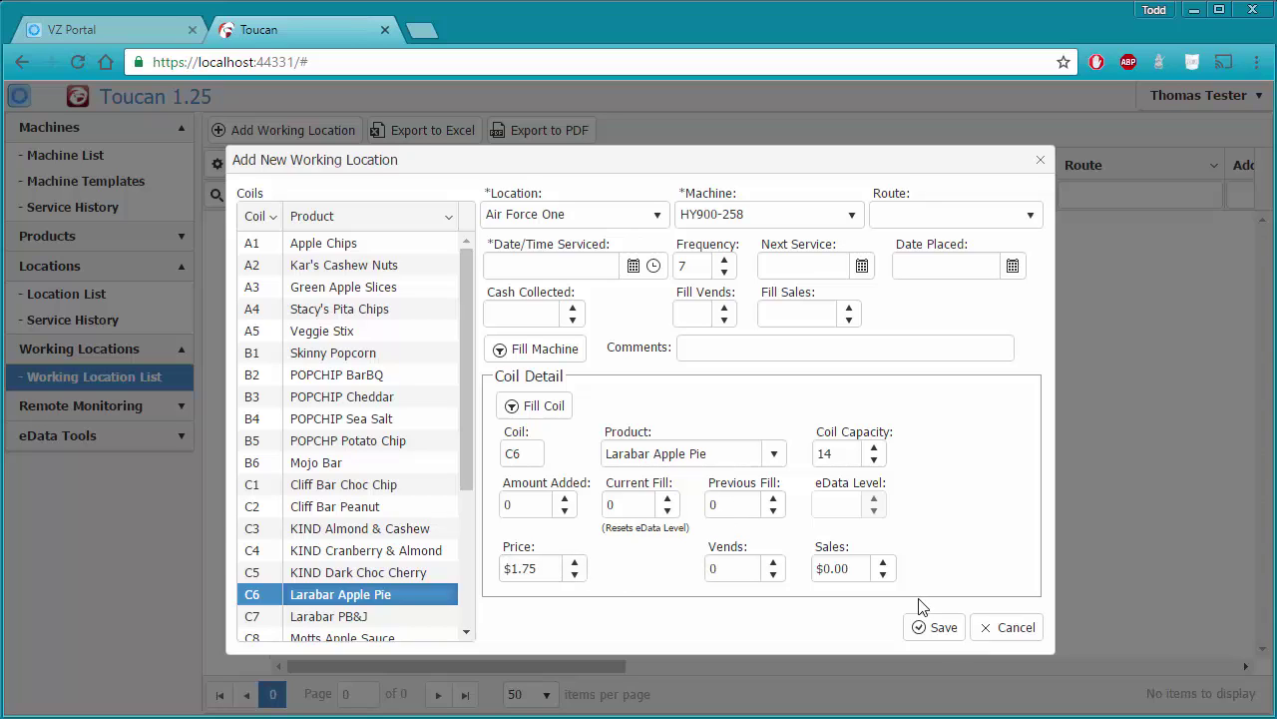
# Step: Set the working location's required service date and time to 11/21/2016 10:00 AM
pyautogui.click(938, 627)
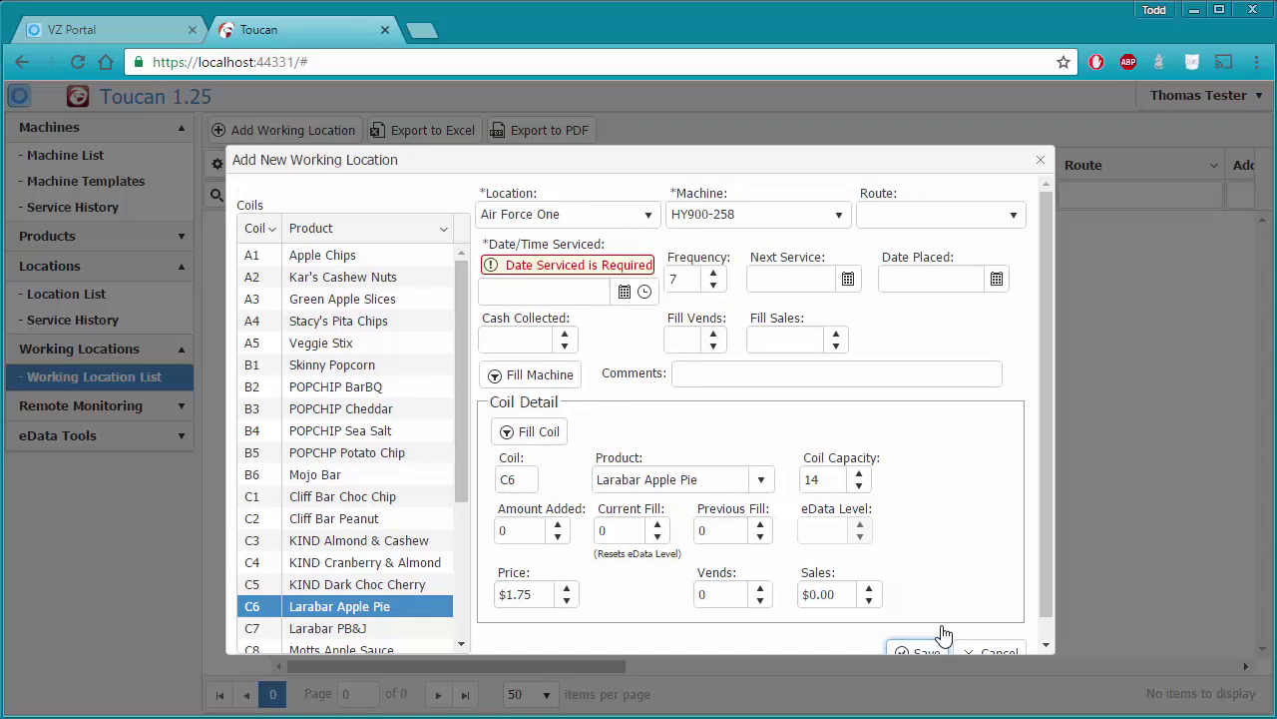
pyautogui.click(624, 293)
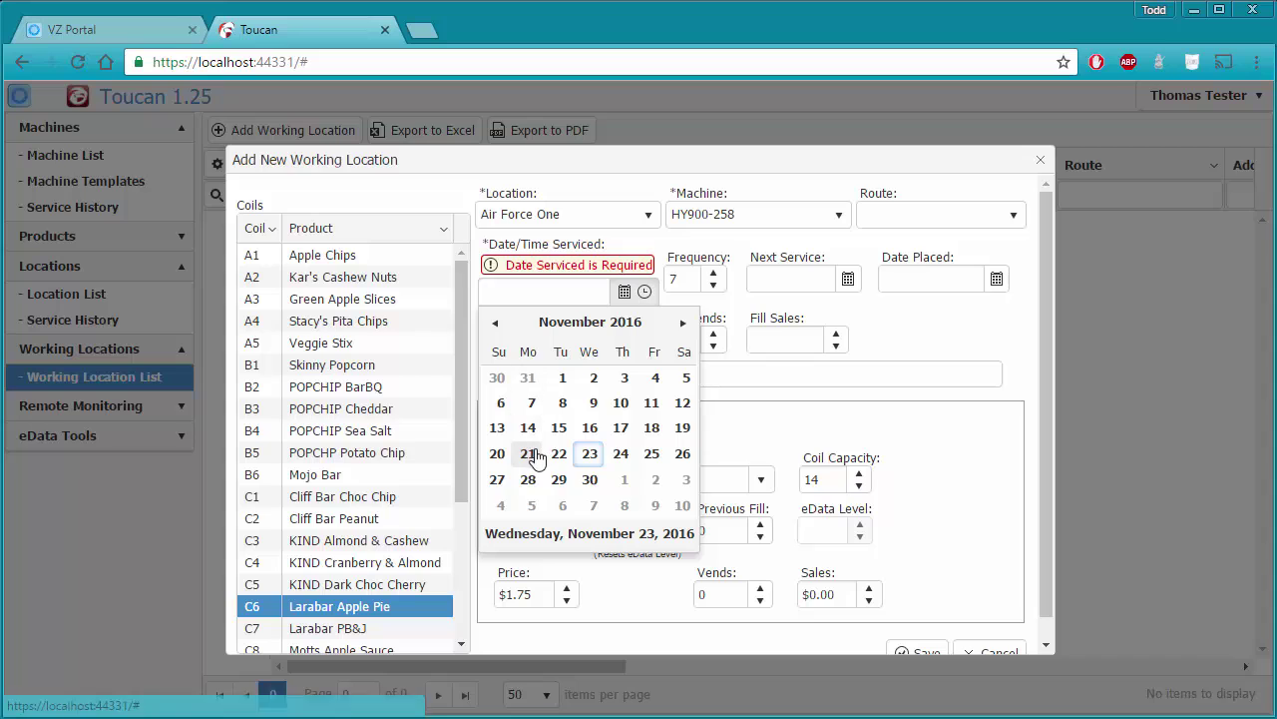
pyautogui.click(533, 456)
pyautogui.click(646, 292)
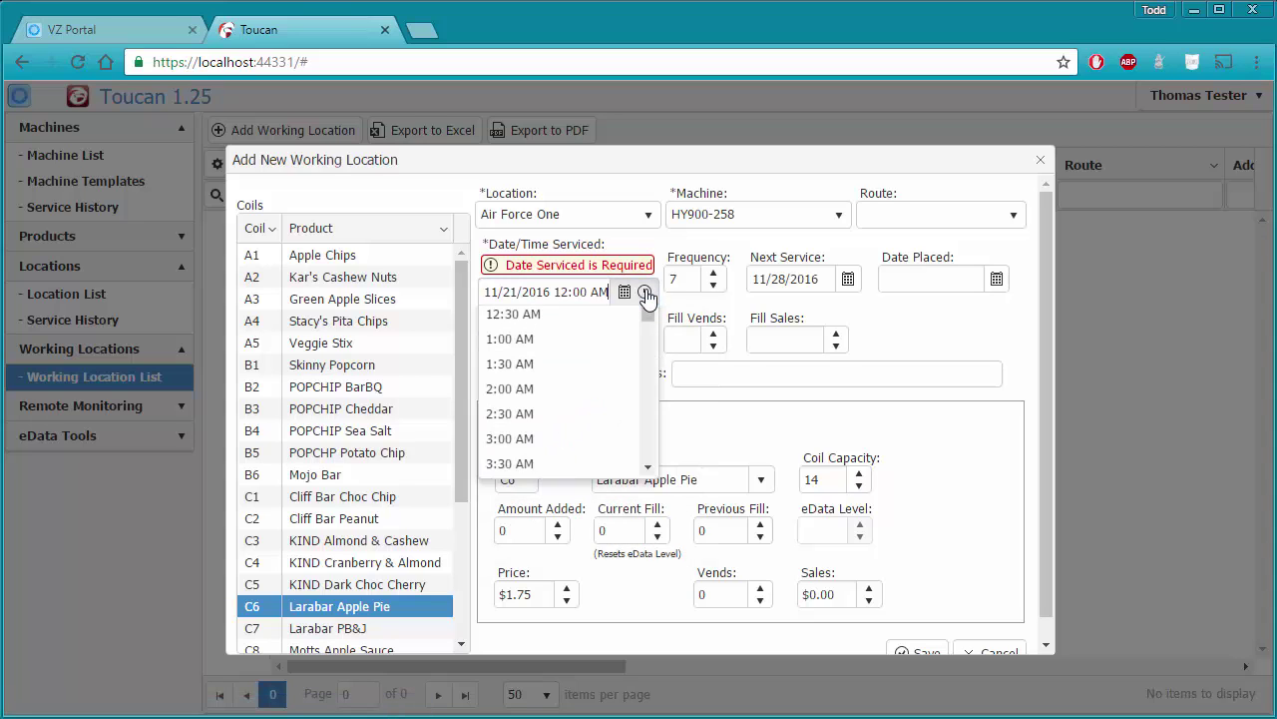
pyautogui.moveTo(649, 341); pyautogui.dragTo(648, 403)
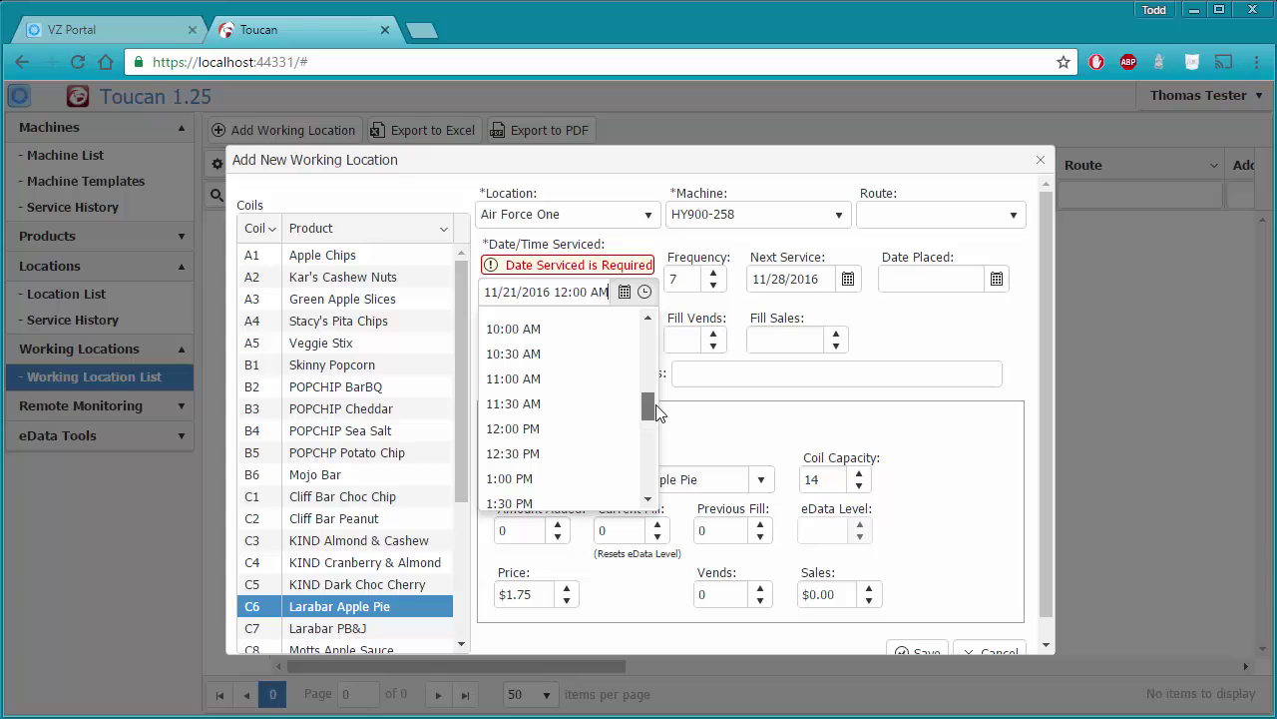
pyautogui.click(569, 337)
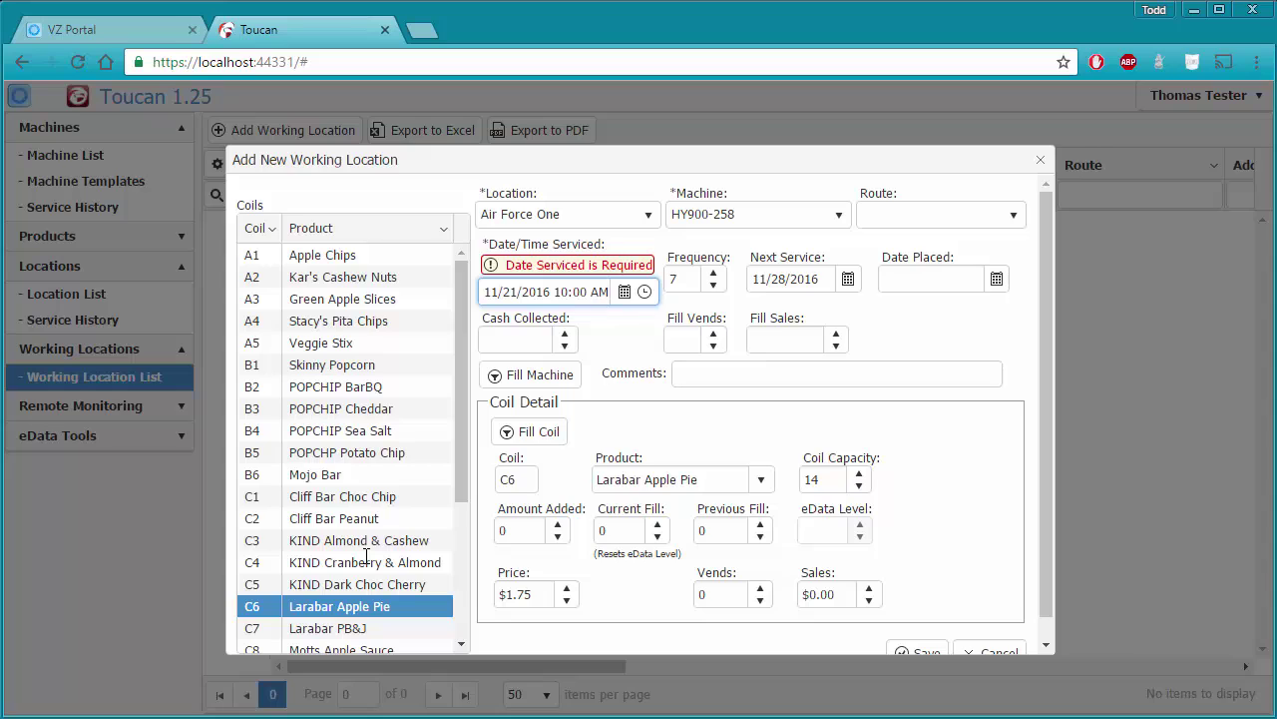
# Step: Fill the whole machine to capacity, check the fill of coil B4 and save the working location
pyautogui.click(531, 378)
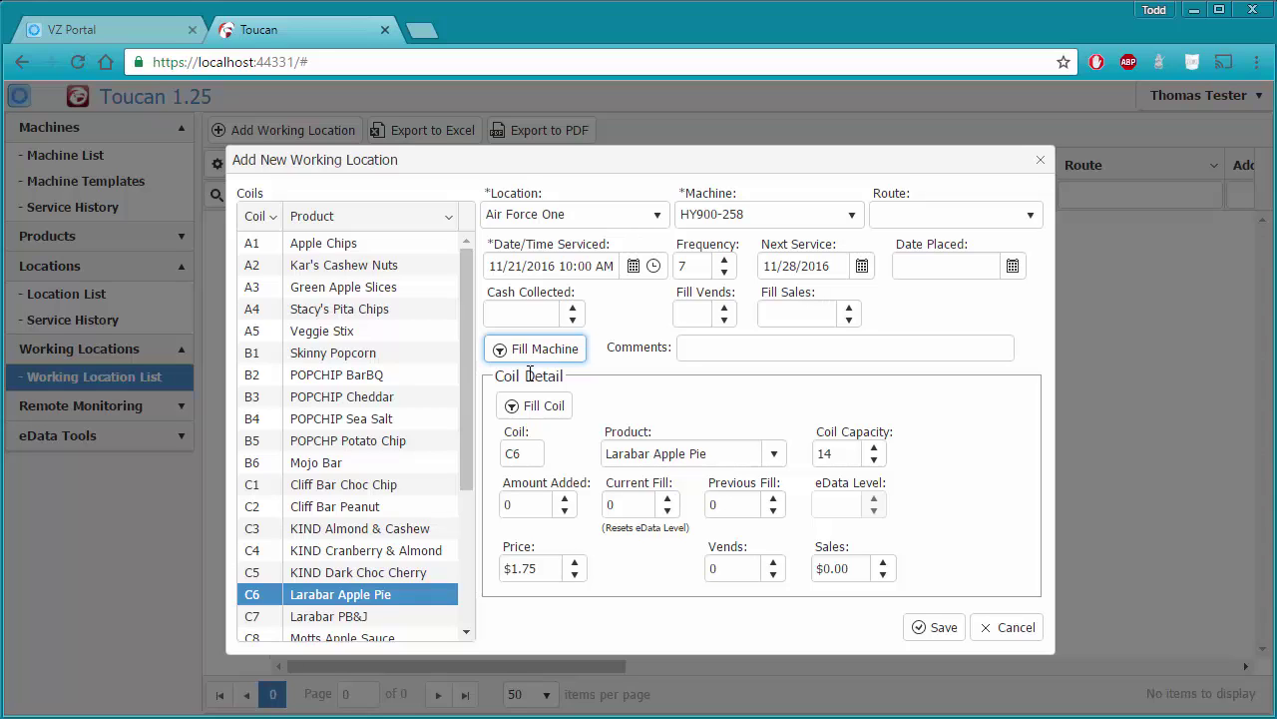
pyautogui.click(538, 364)
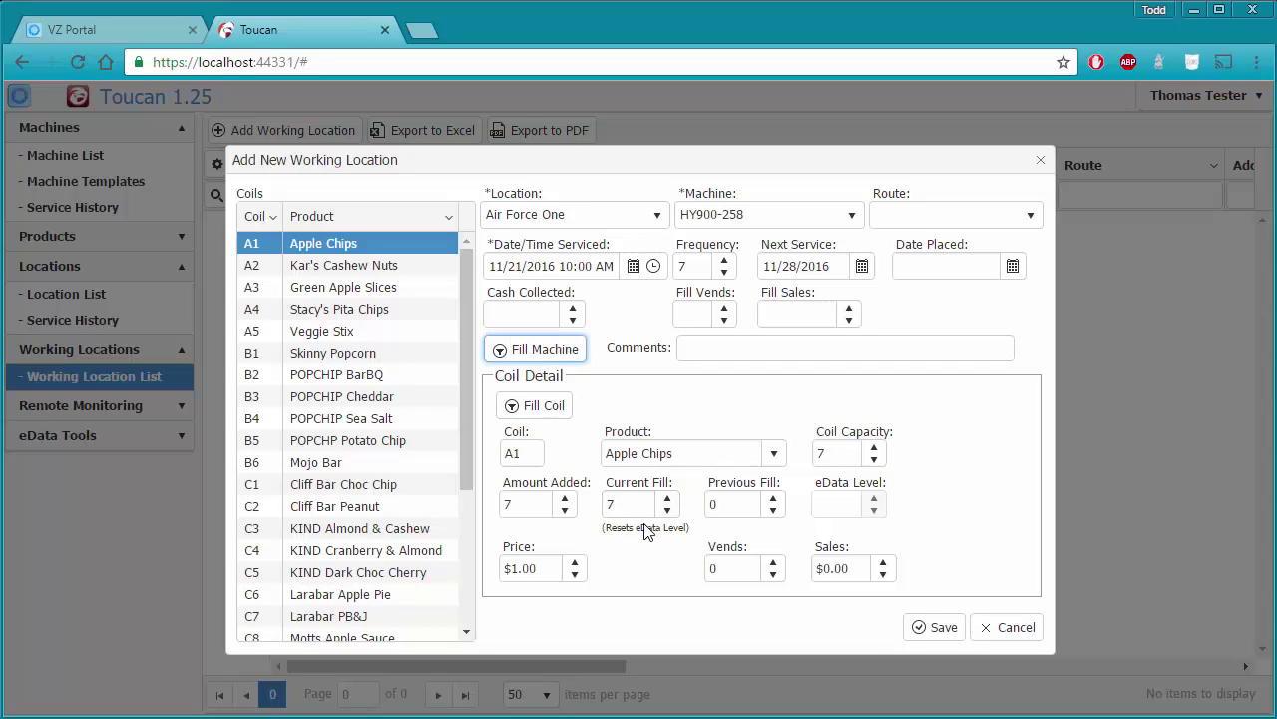
pyautogui.click(371, 417)
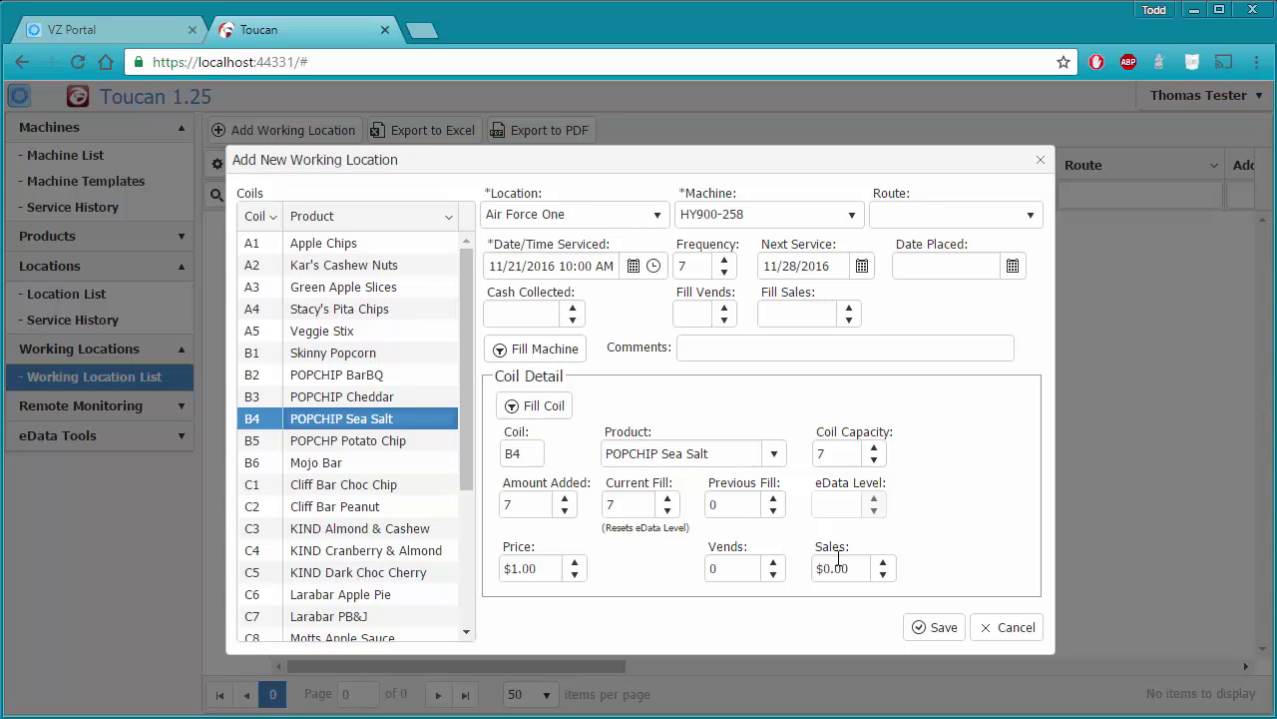
pyautogui.click(938, 628)
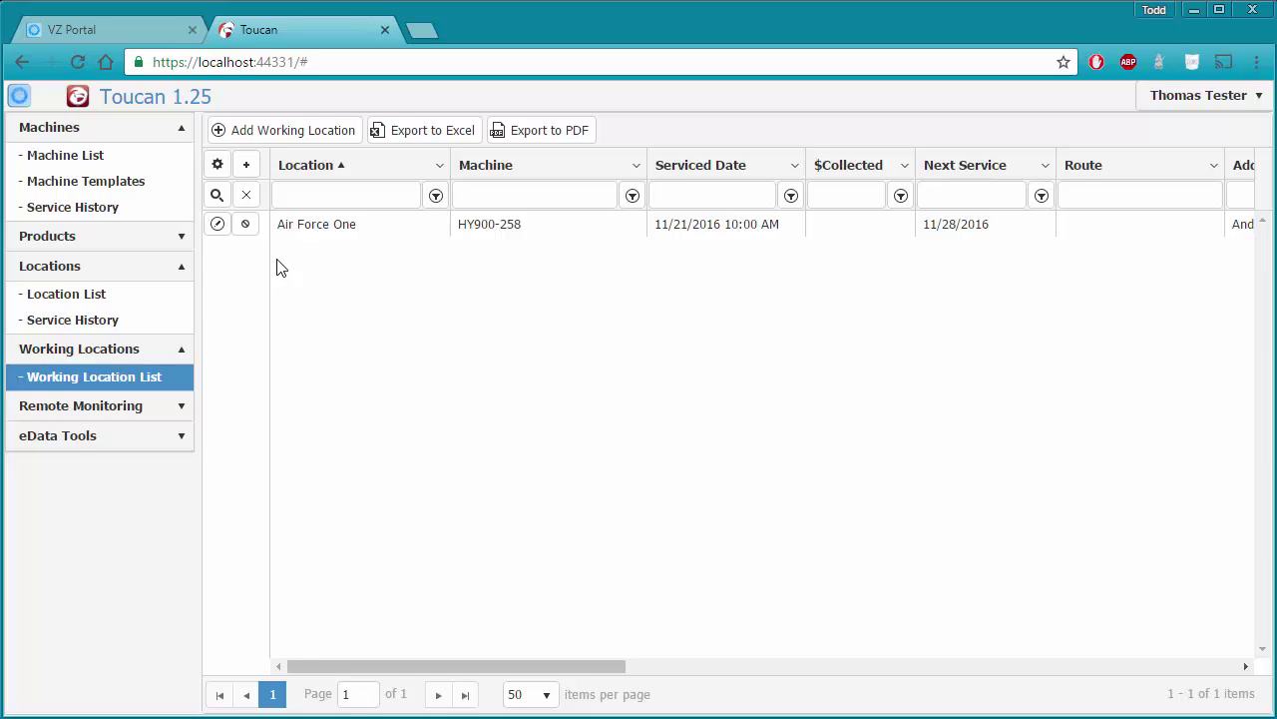
# Step: Add an active machine named HY900-897 to the machine list and save it
pyautogui.click(97, 159)
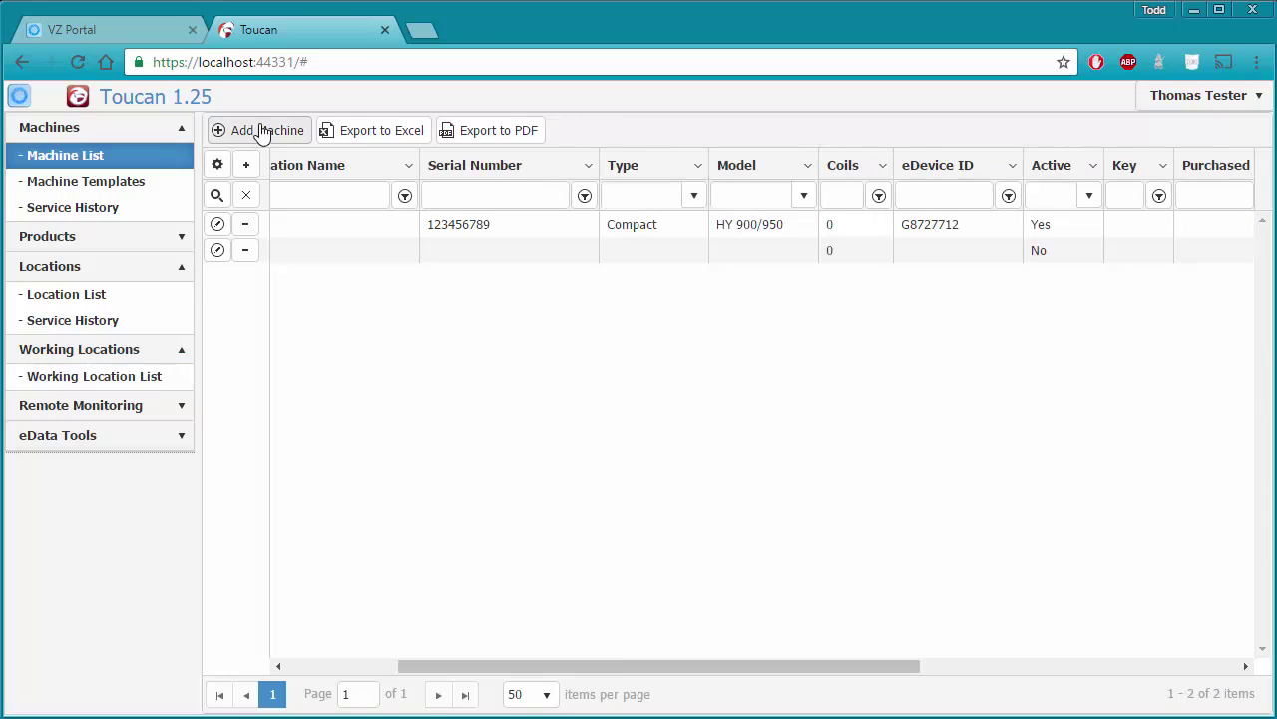
pyautogui.moveTo(476, 664); pyautogui.dragTo(330, 651)
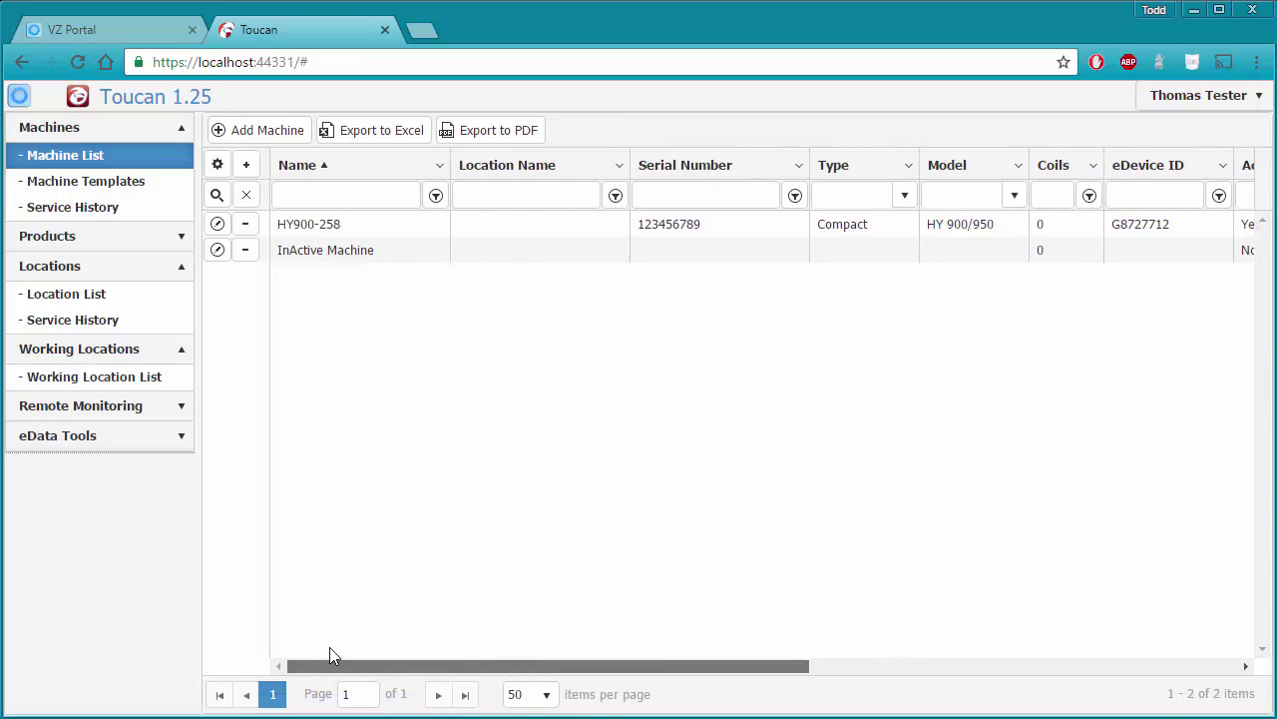
pyautogui.click(259, 136)
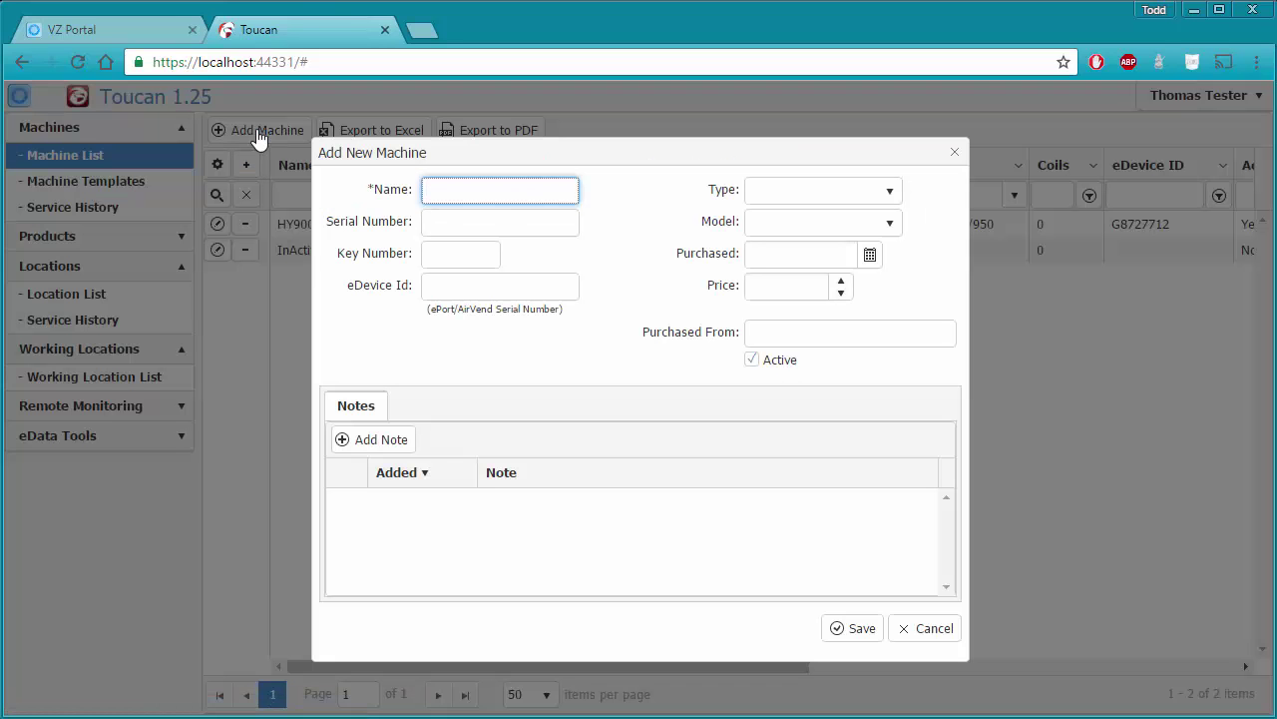
pyautogui.write('HY900-897')
pyautogui.click(856, 631)
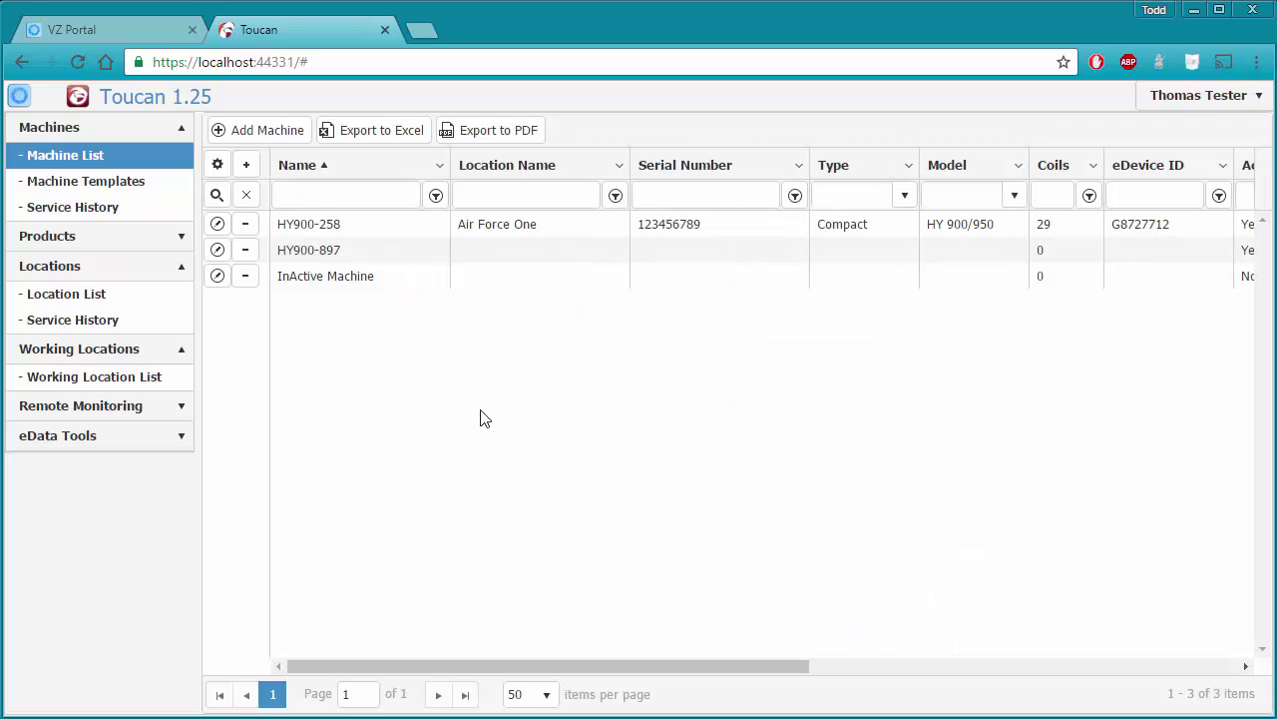
# Step: Add an active location named Lisa's Owl House to the location list and save it
pyautogui.click(96, 297)
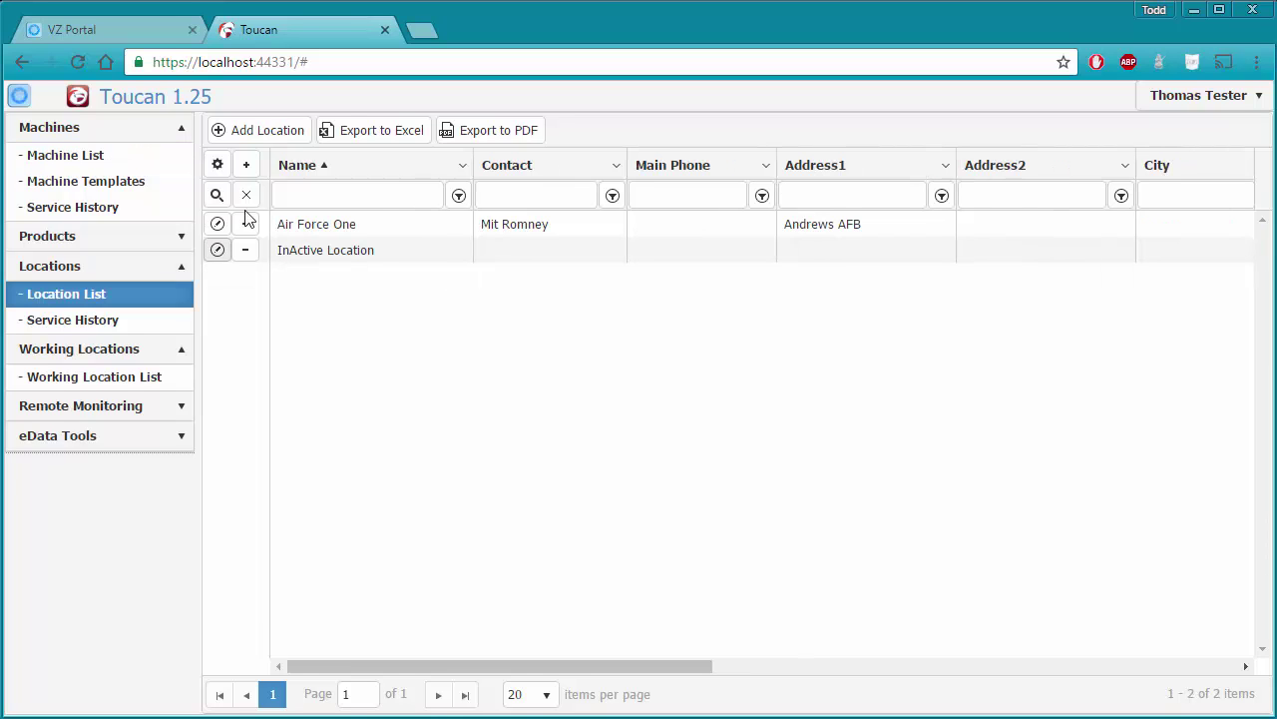
pyautogui.click(265, 135)
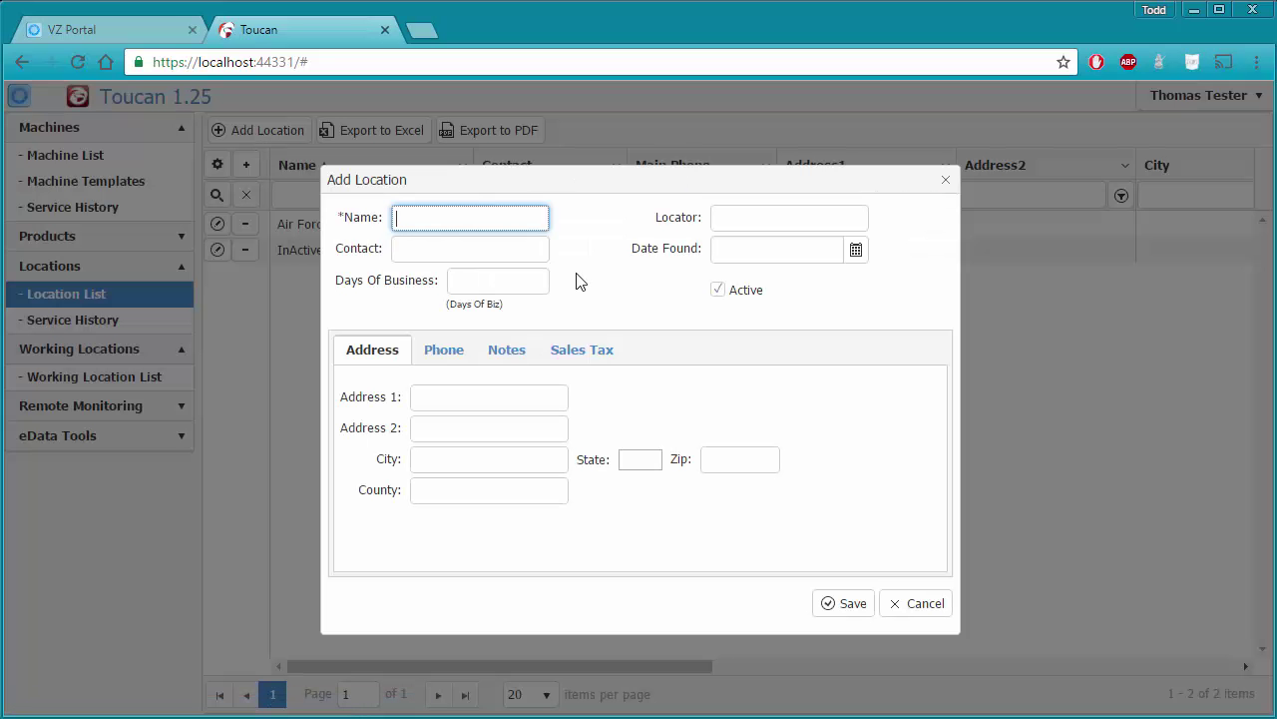
pyautogui.write("Lisa's Owl House")
pyautogui.click(854, 606)
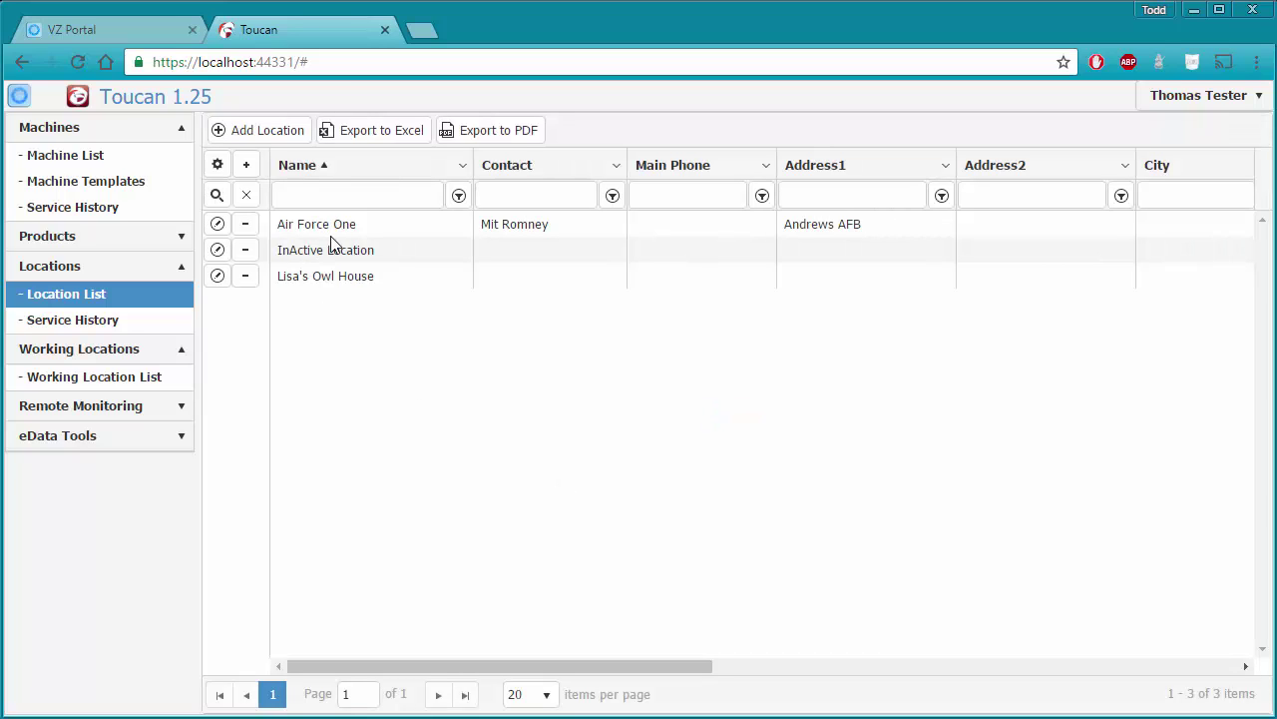
# Step: Start a new working location that pairs Lisa's Owl House with machine HY900-897
pyautogui.click(147, 380)
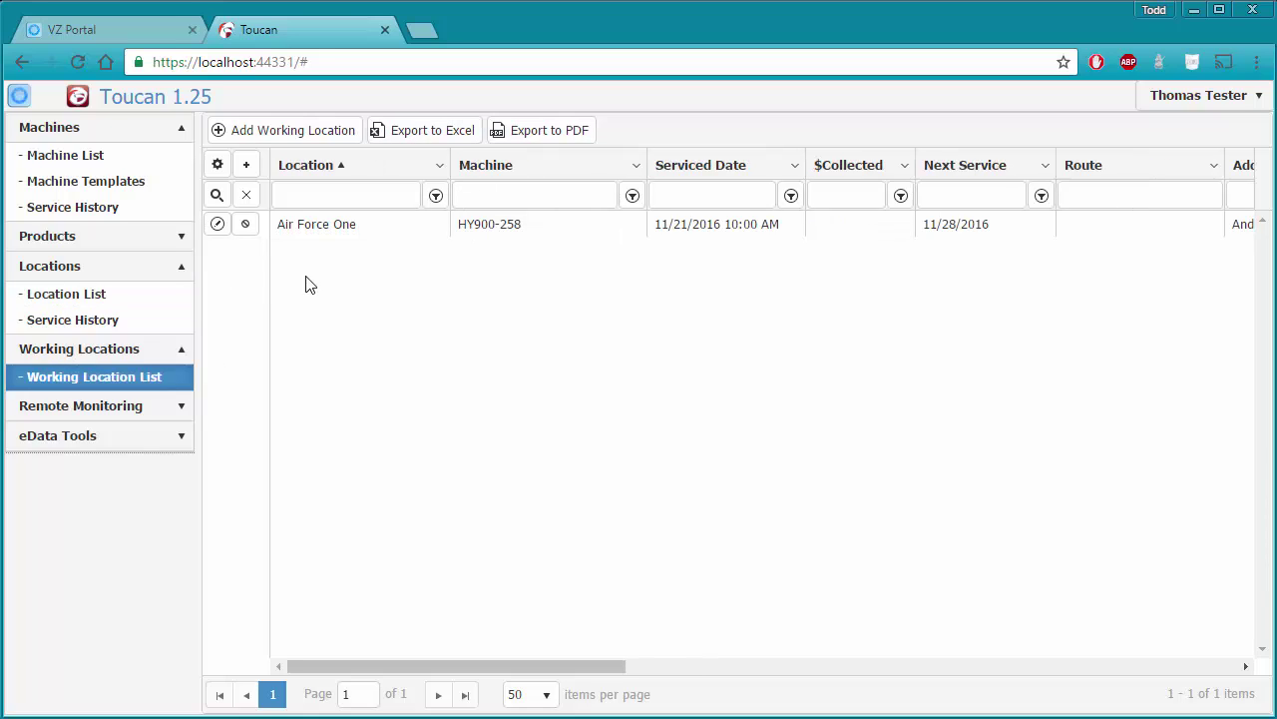
pyautogui.click(297, 132)
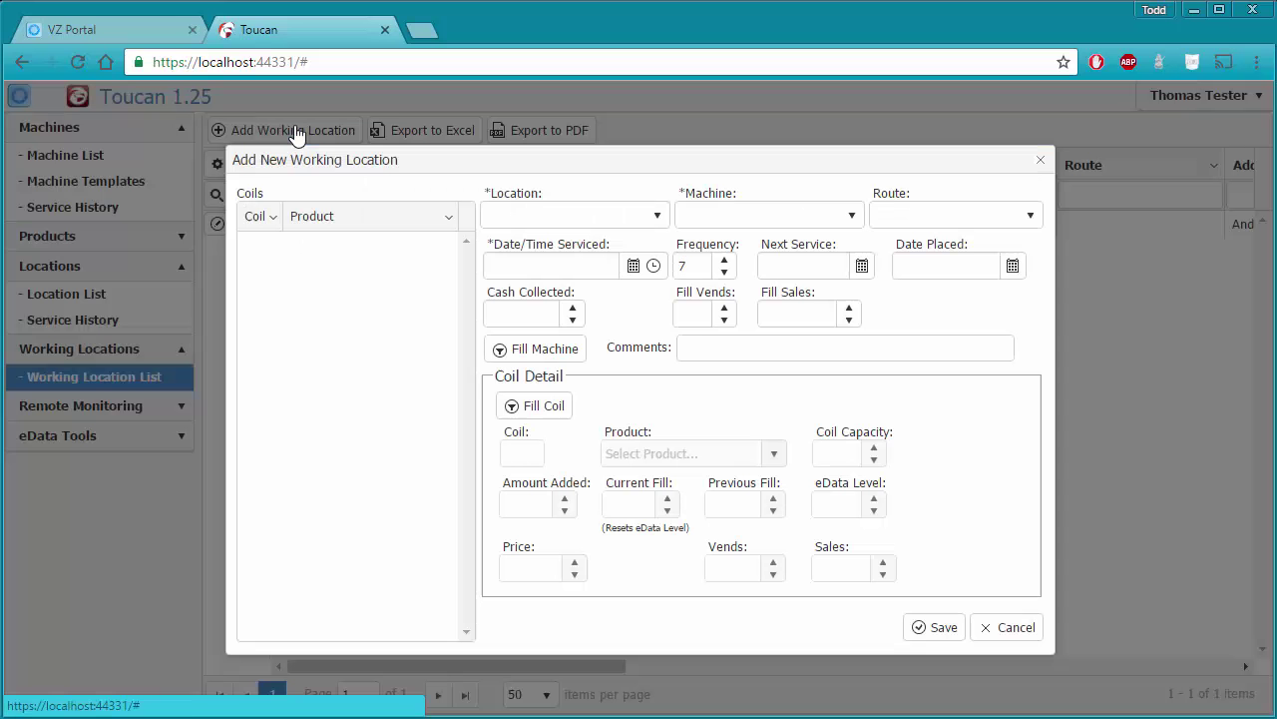
pyautogui.click(659, 219)
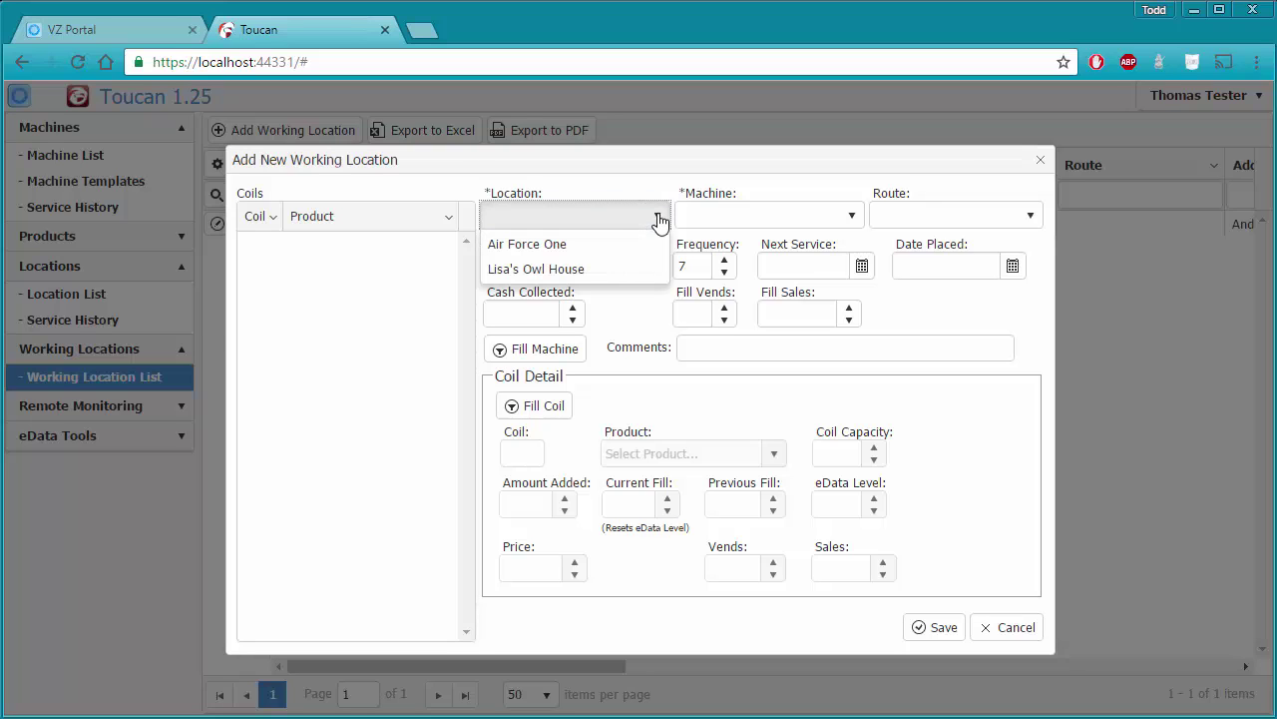
pyautogui.click(546, 270)
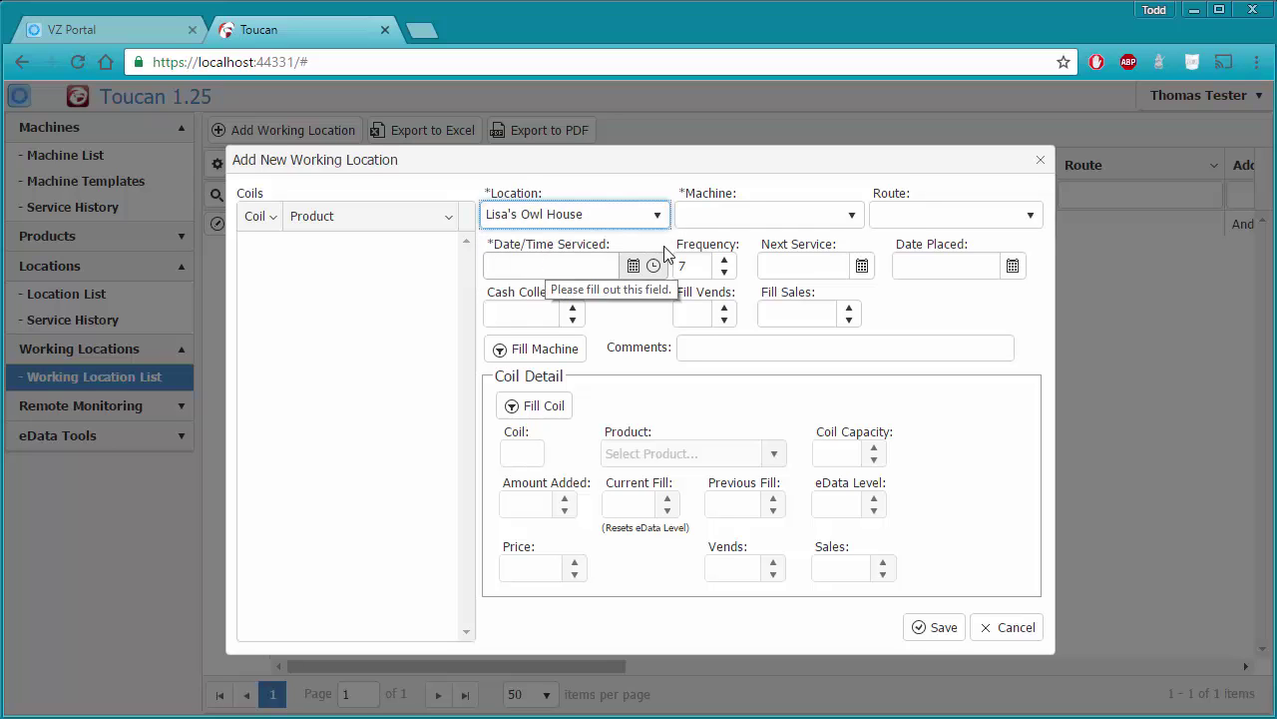
pyautogui.click(851, 217)
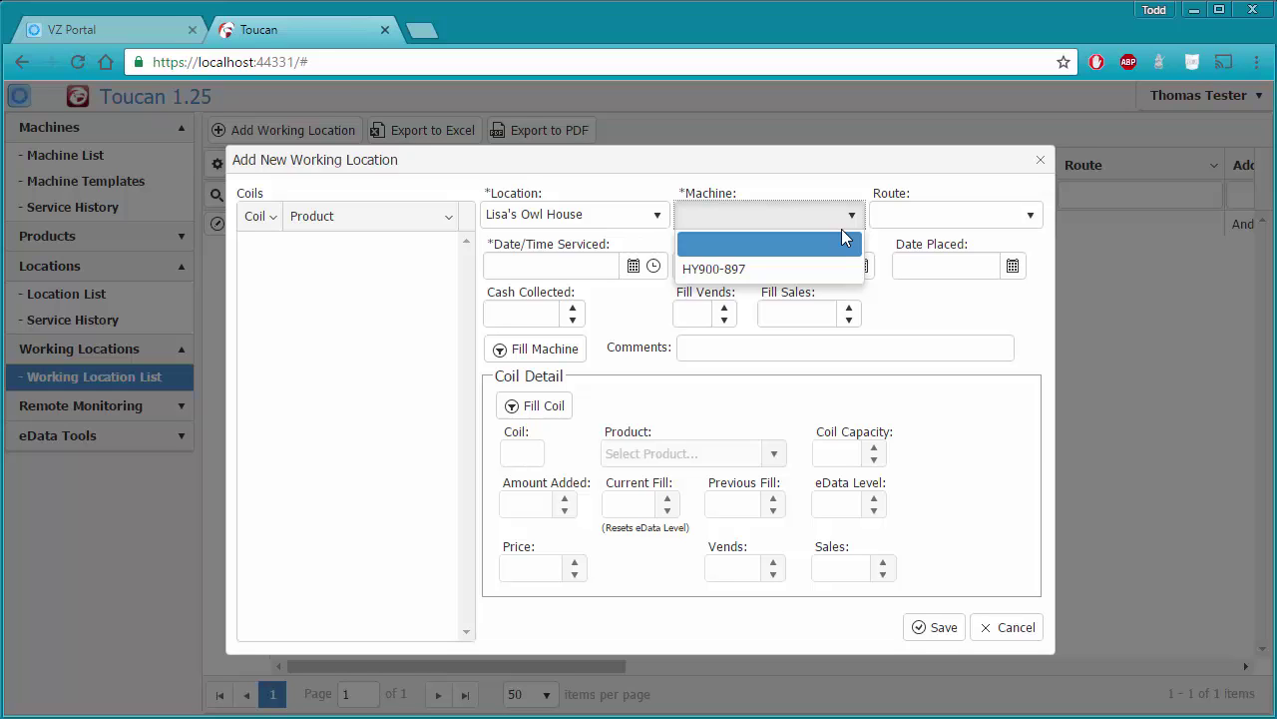
pyautogui.click(732, 269)
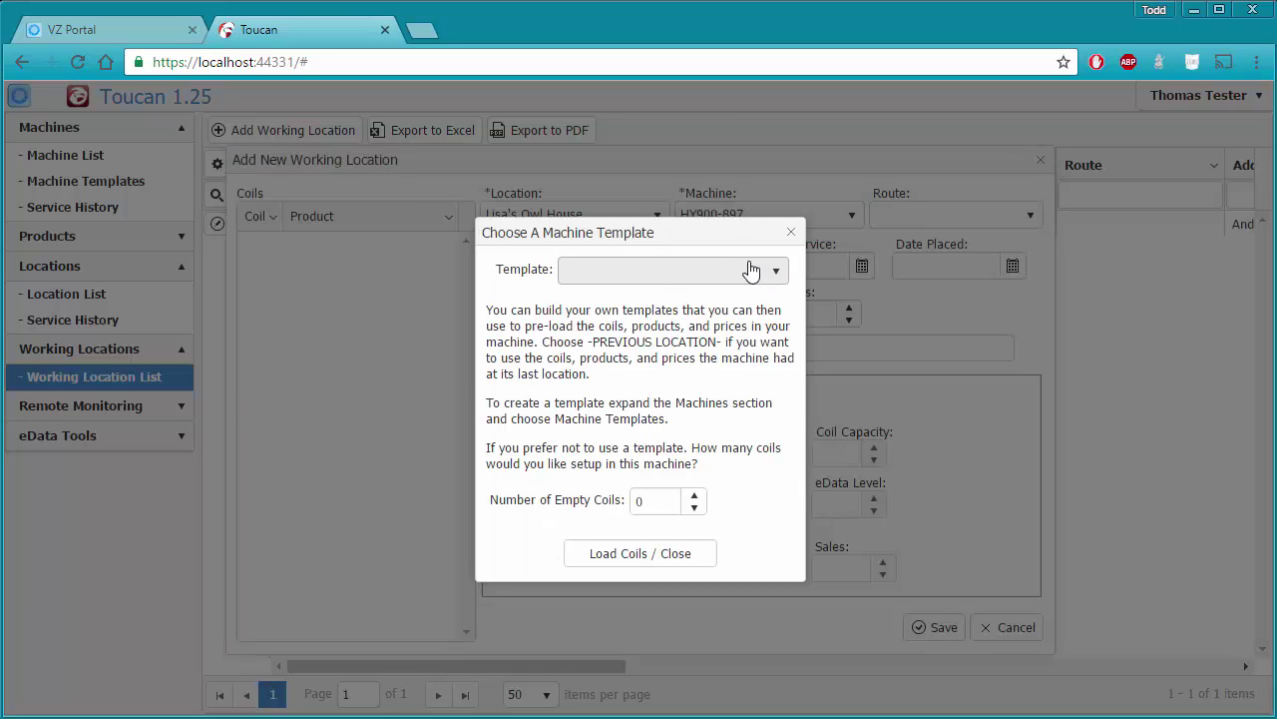
# Step: Review the machine templates offered for HY900-897 without choosing one
pyautogui.click(776, 277)
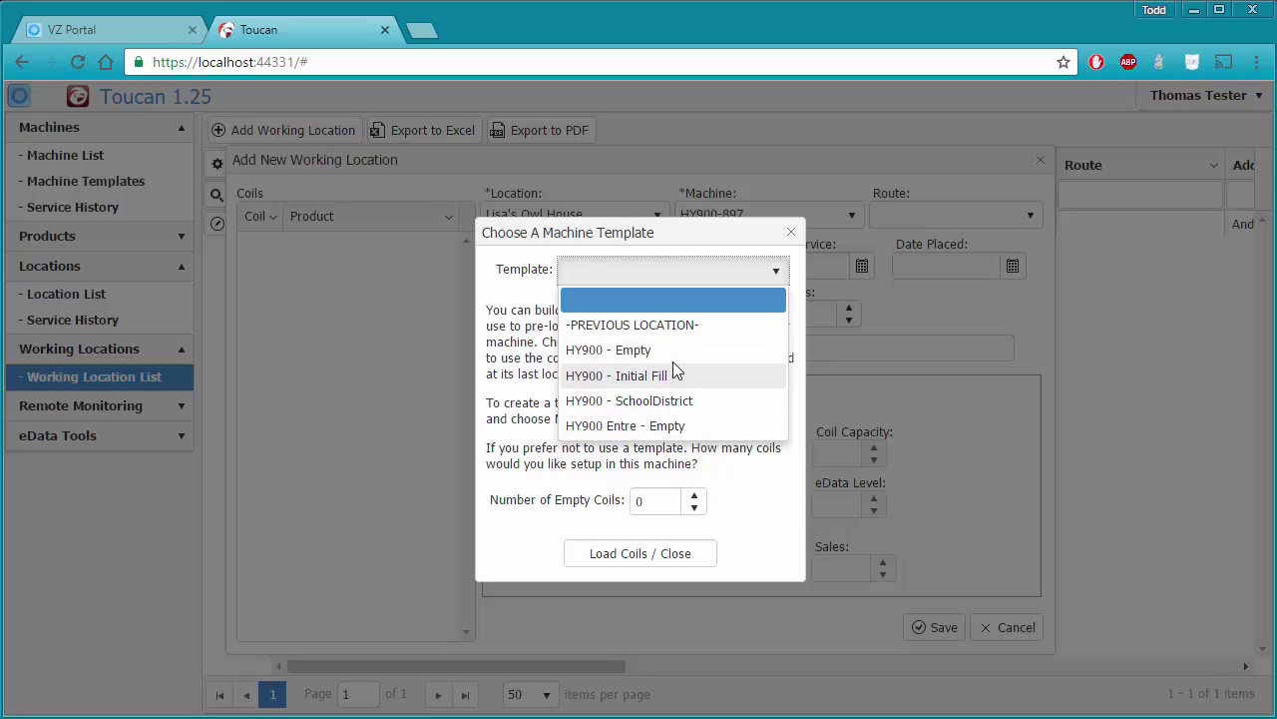
pyautogui.click(591, 329)
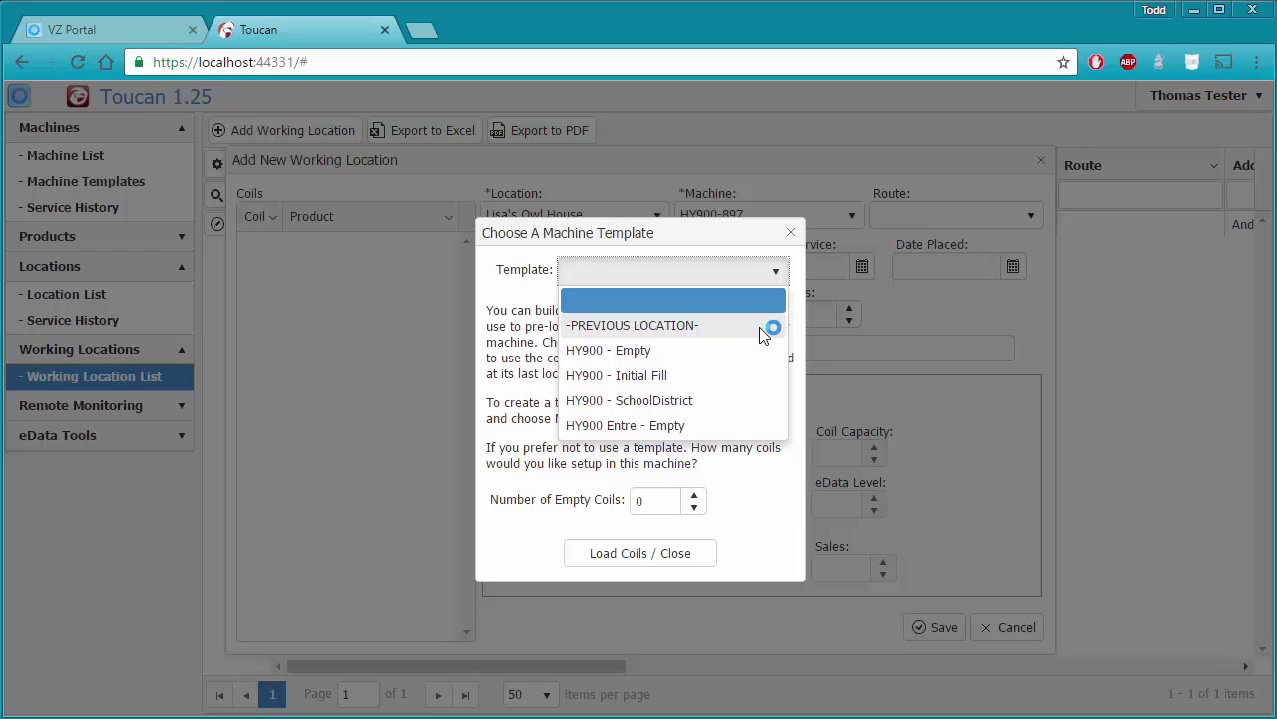
pyautogui.moveTo(748, 250); pyautogui.dragTo(743, 298)
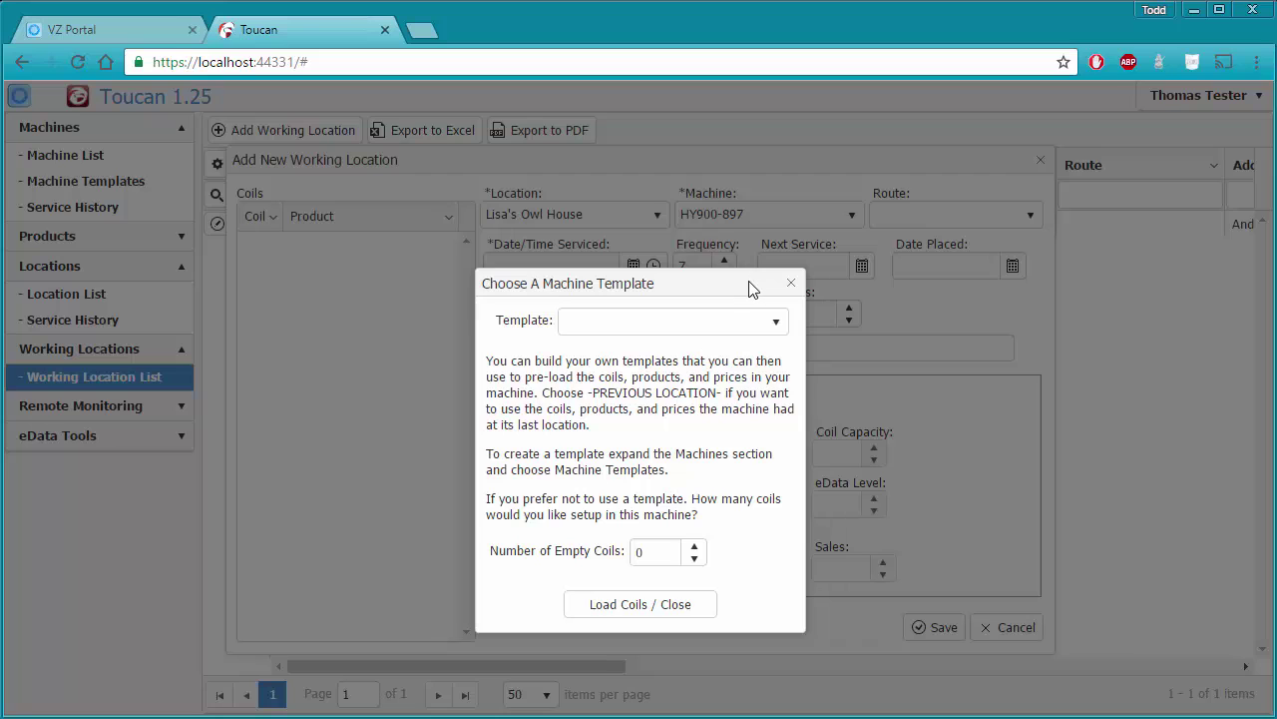
pyautogui.click(773, 322)
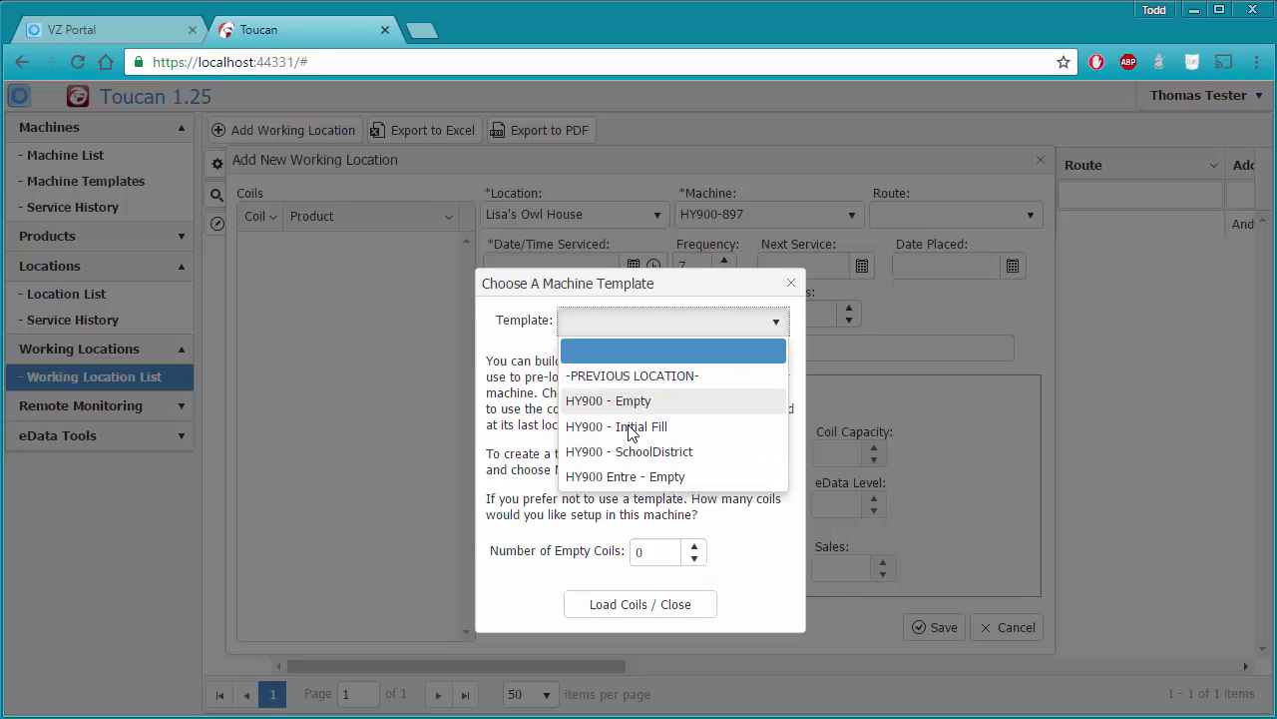
pyautogui.click(734, 539)
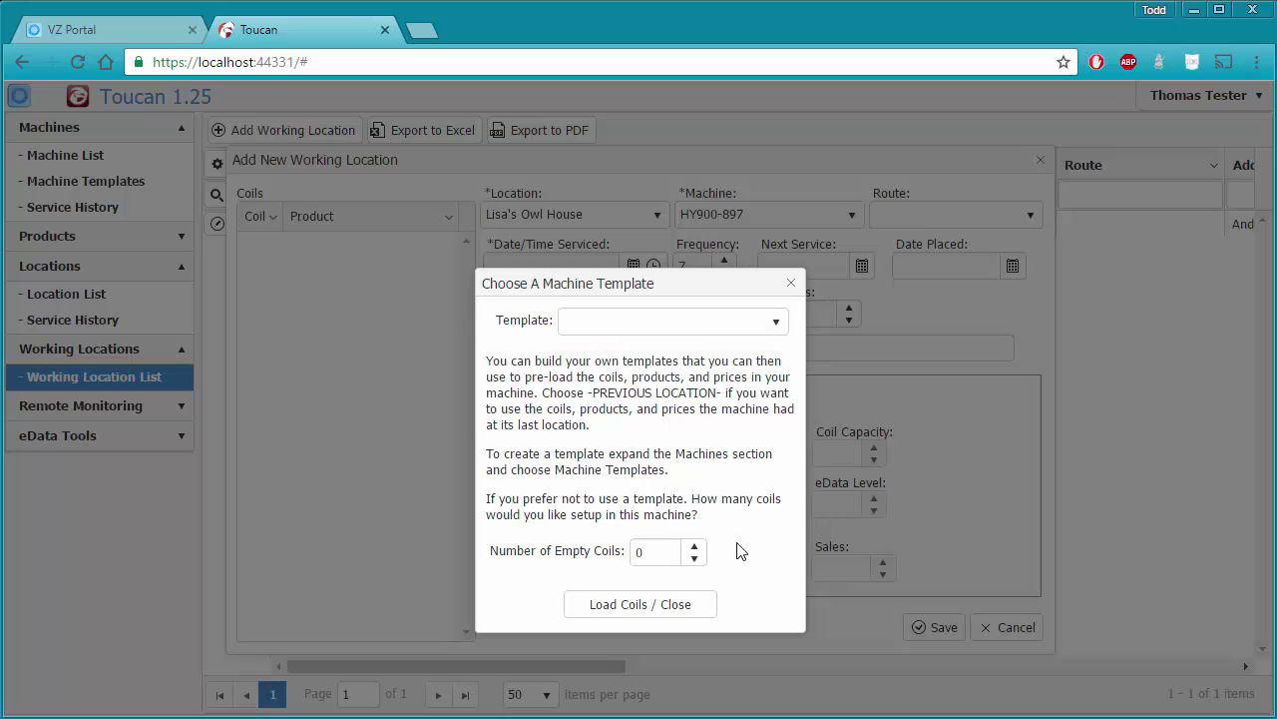
# Step: Load 10 empty coils into the machine without using a template
pyautogui.doubleClick(639, 552)
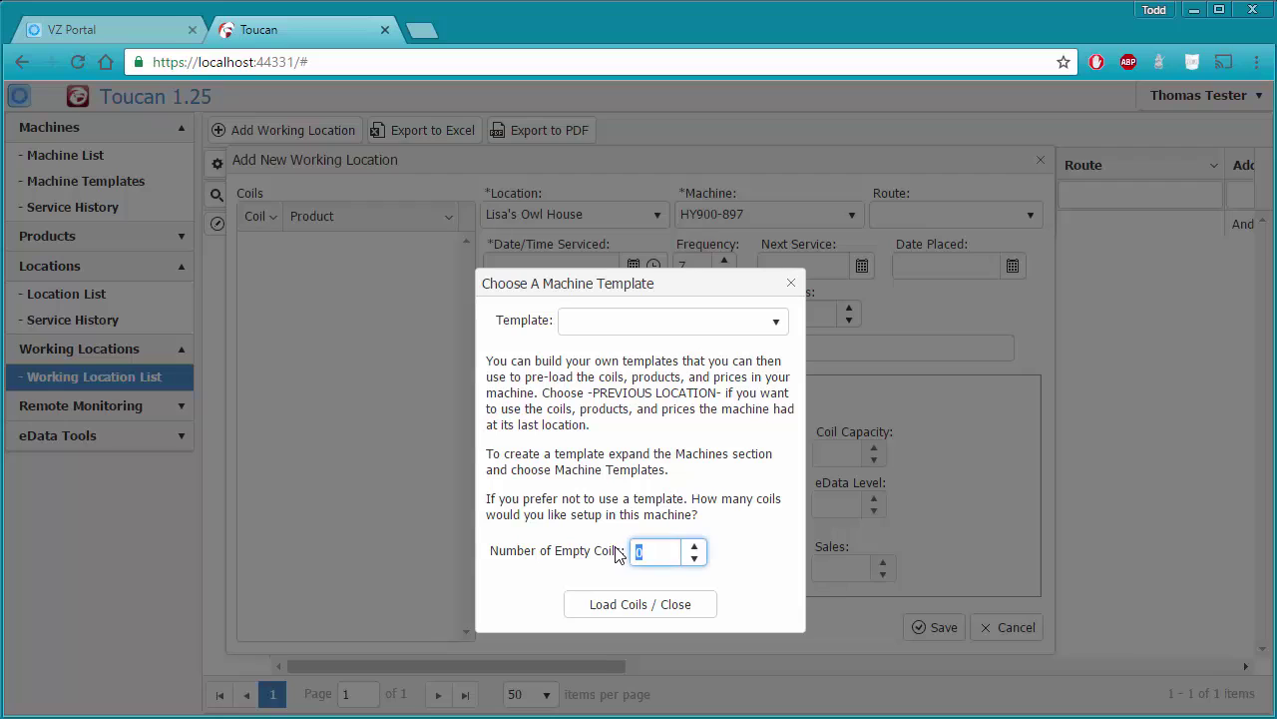
pyautogui.write('10')
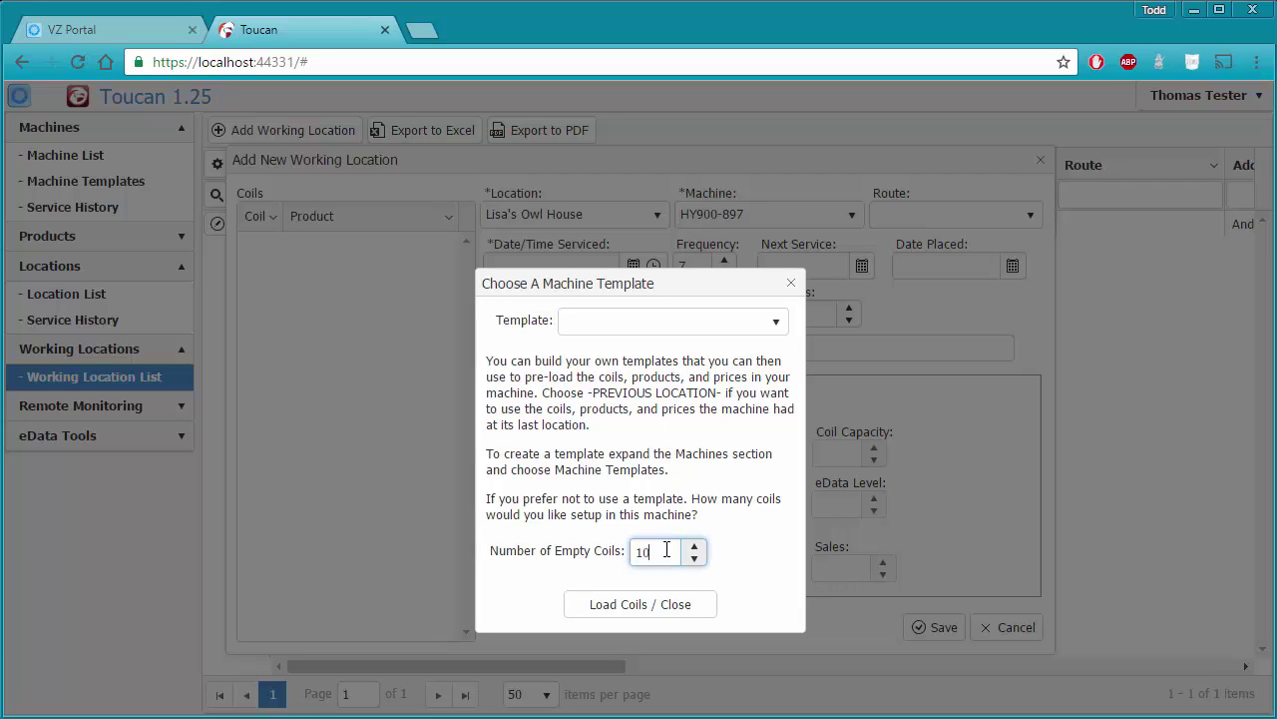
pyautogui.click(656, 604)
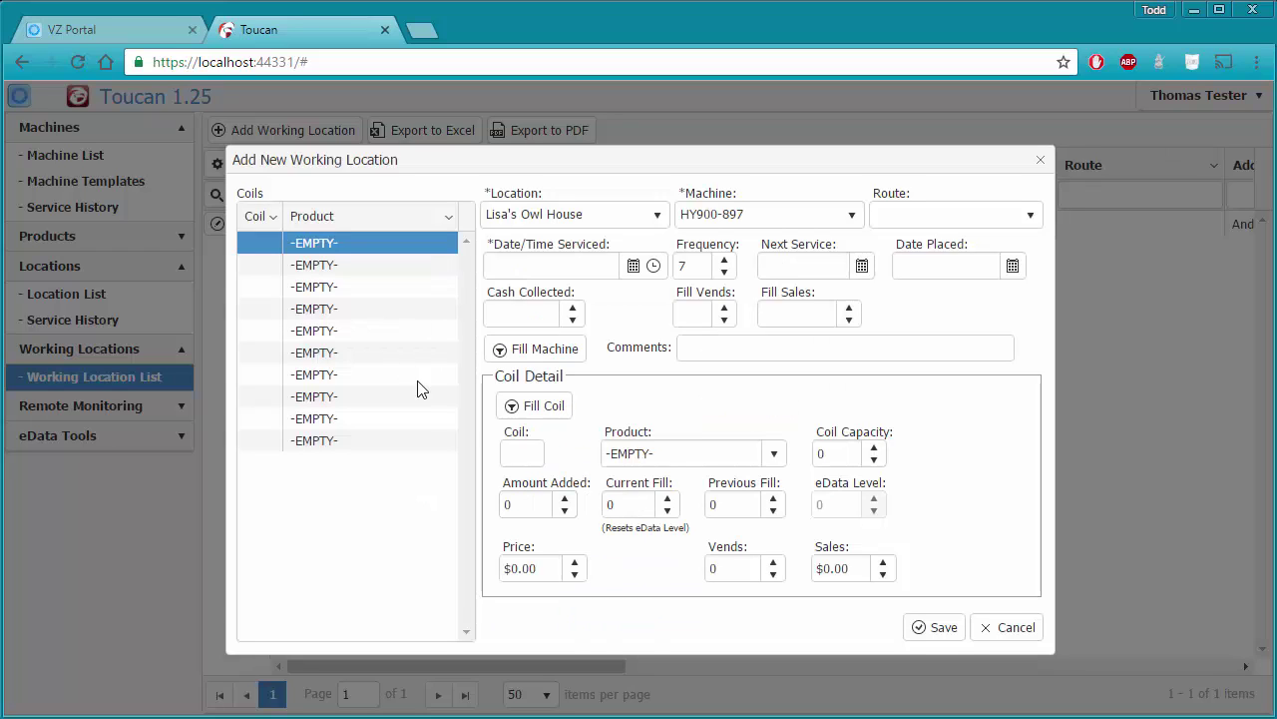
# Step: Name the first empty coil 123, assign it the product Mojo Bar and set its capacity to 5
pyautogui.click(531, 456)
pyautogui.write('123')
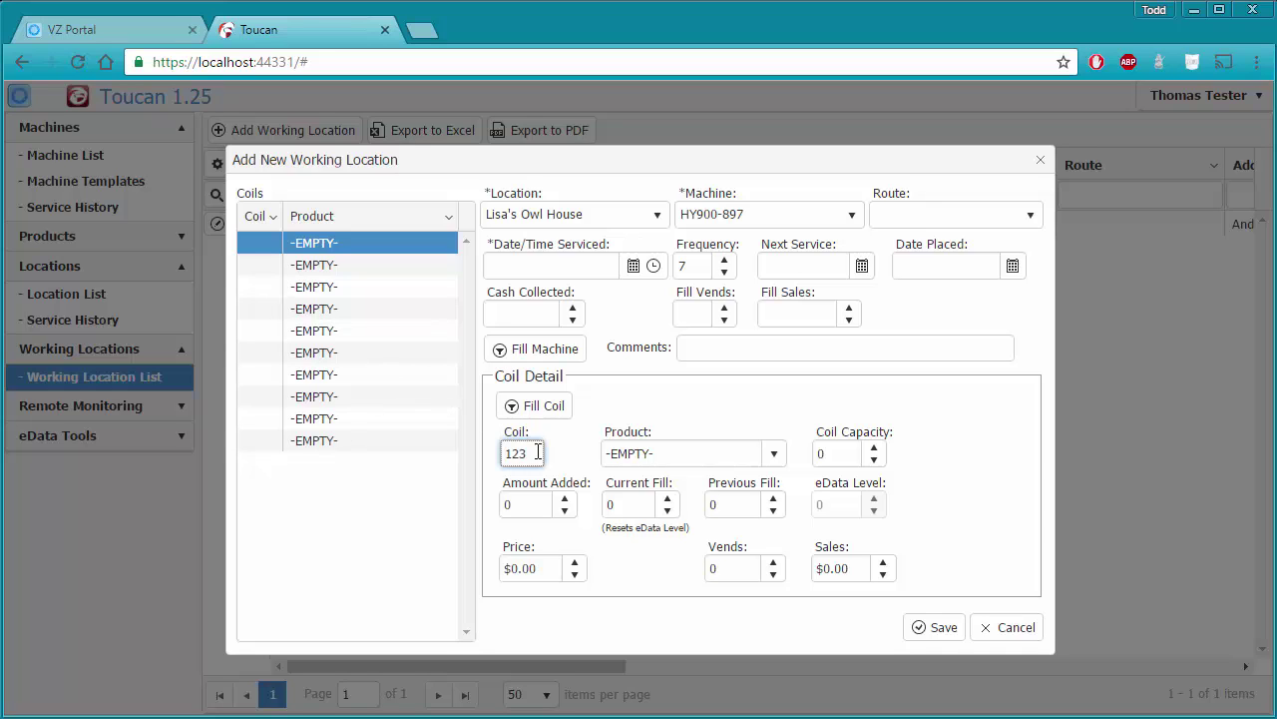
pyautogui.click(774, 454)
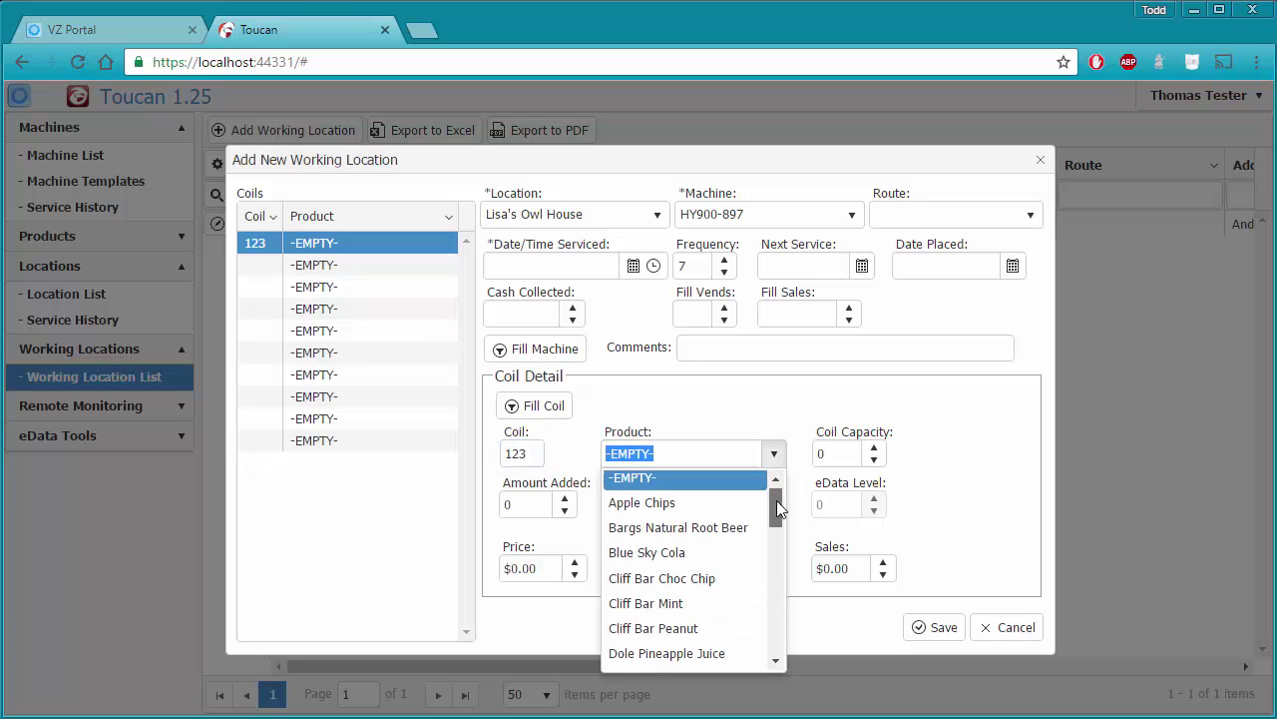
pyautogui.scroll(-3, 778, 534)
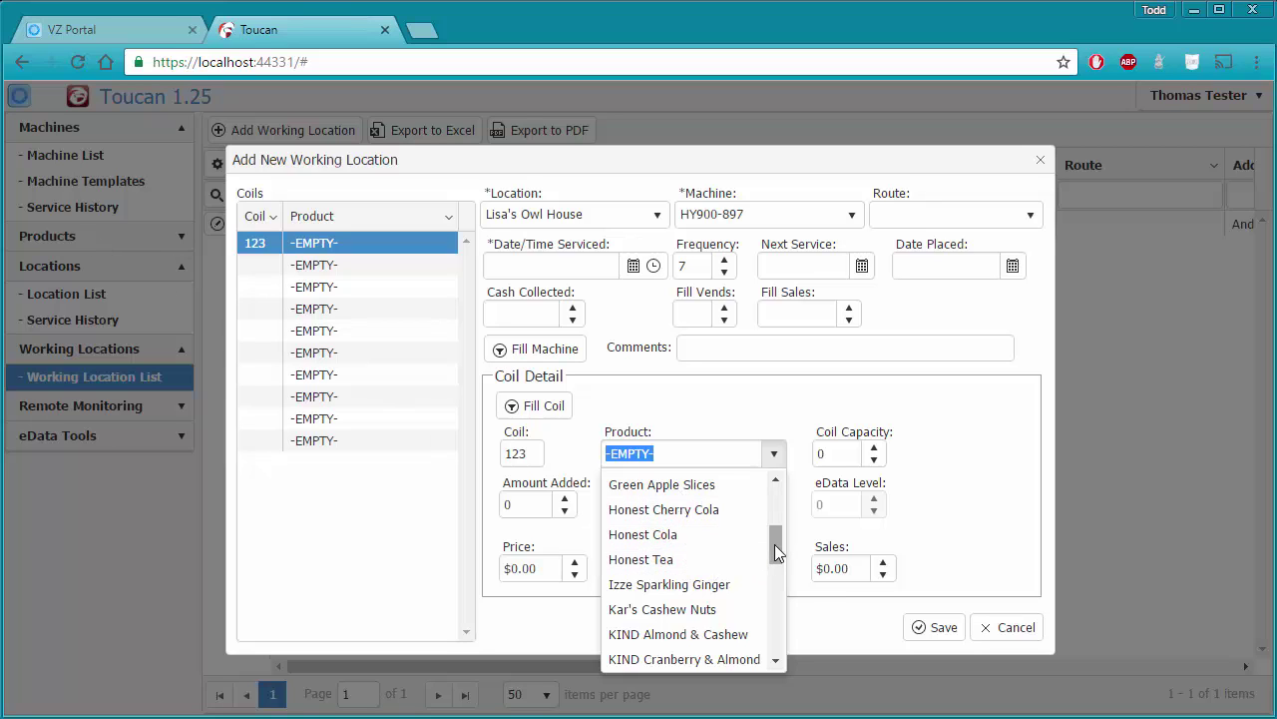
pyautogui.moveTo(775, 544); pyautogui.dragTo(769, 578)
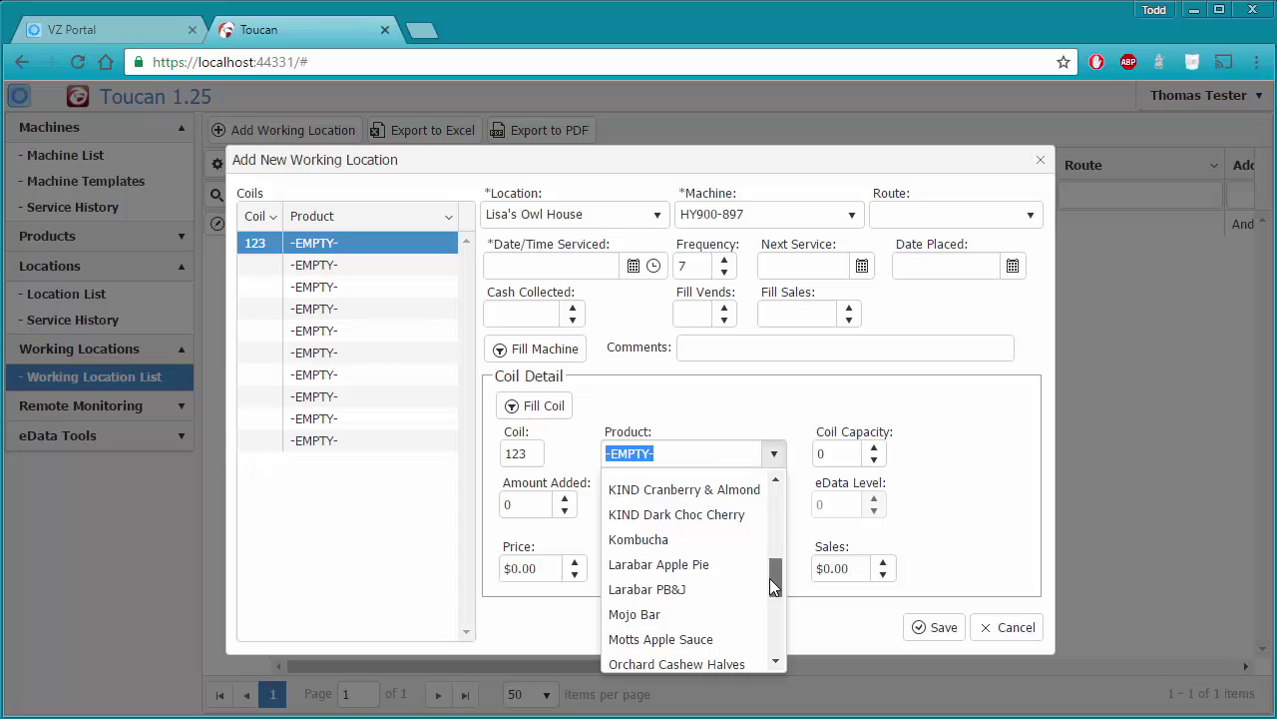
pyautogui.click(656, 611)
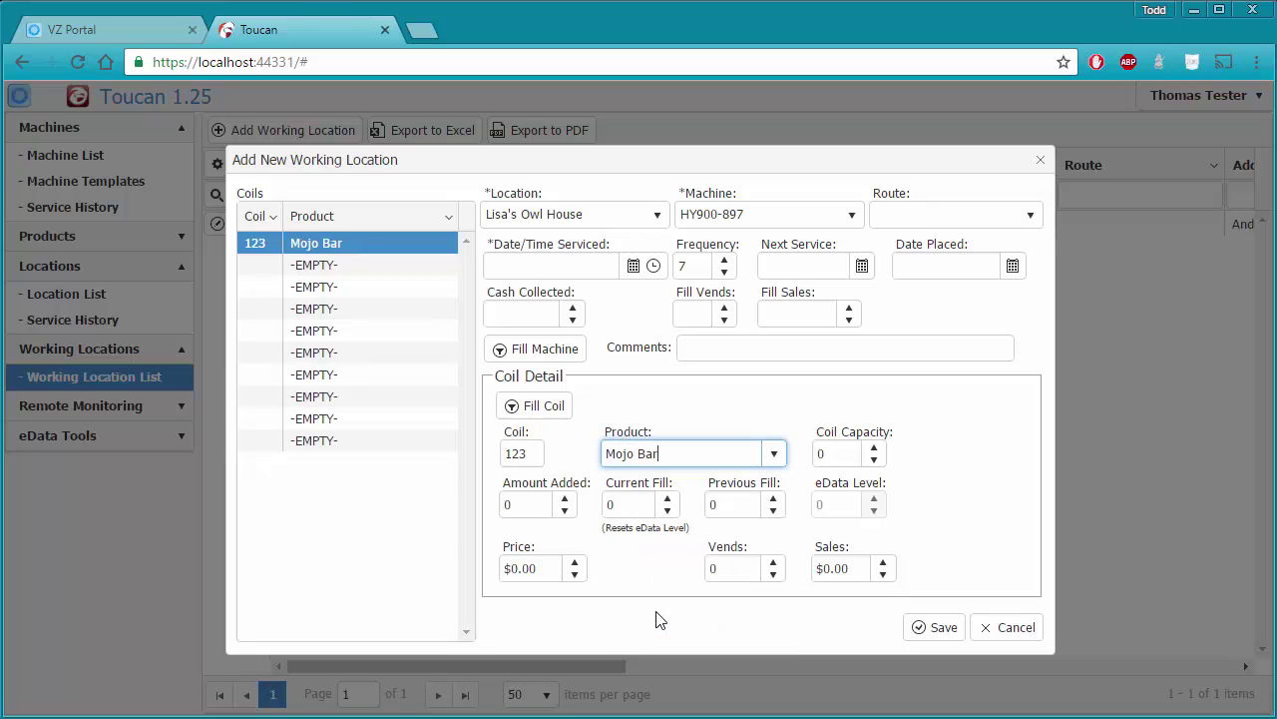
pyautogui.click(831, 451)
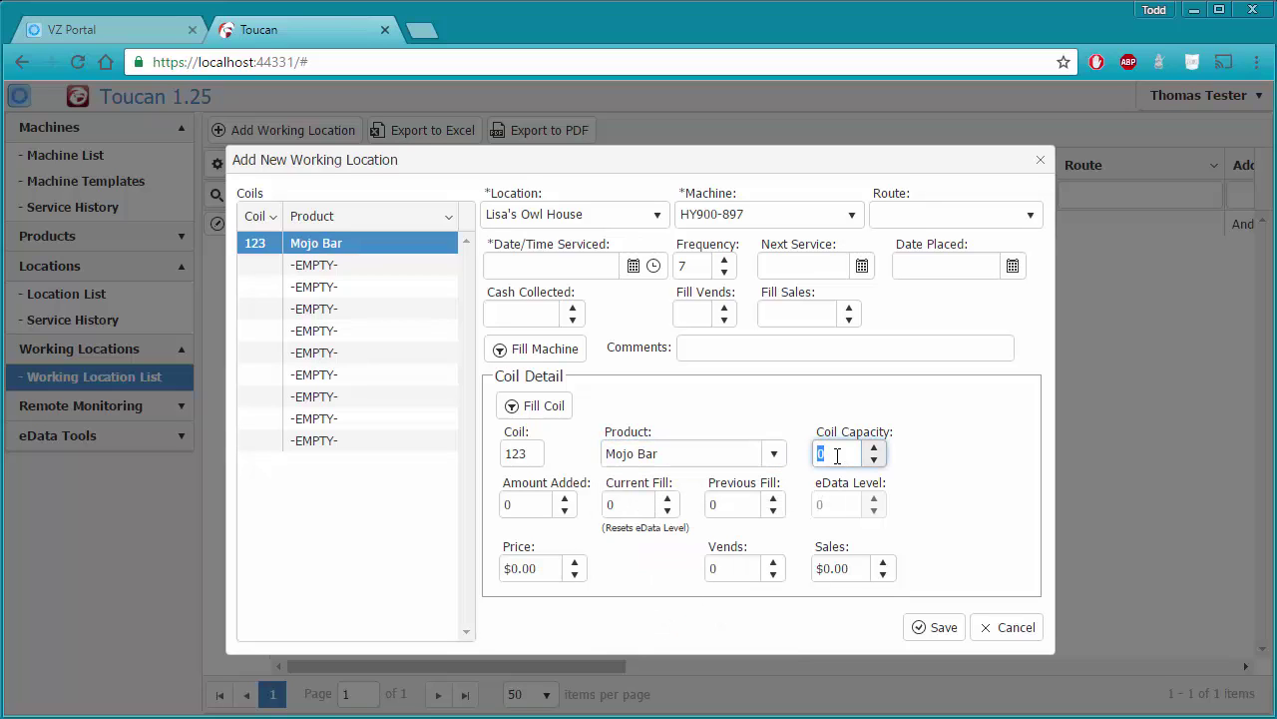
pyautogui.write('5')
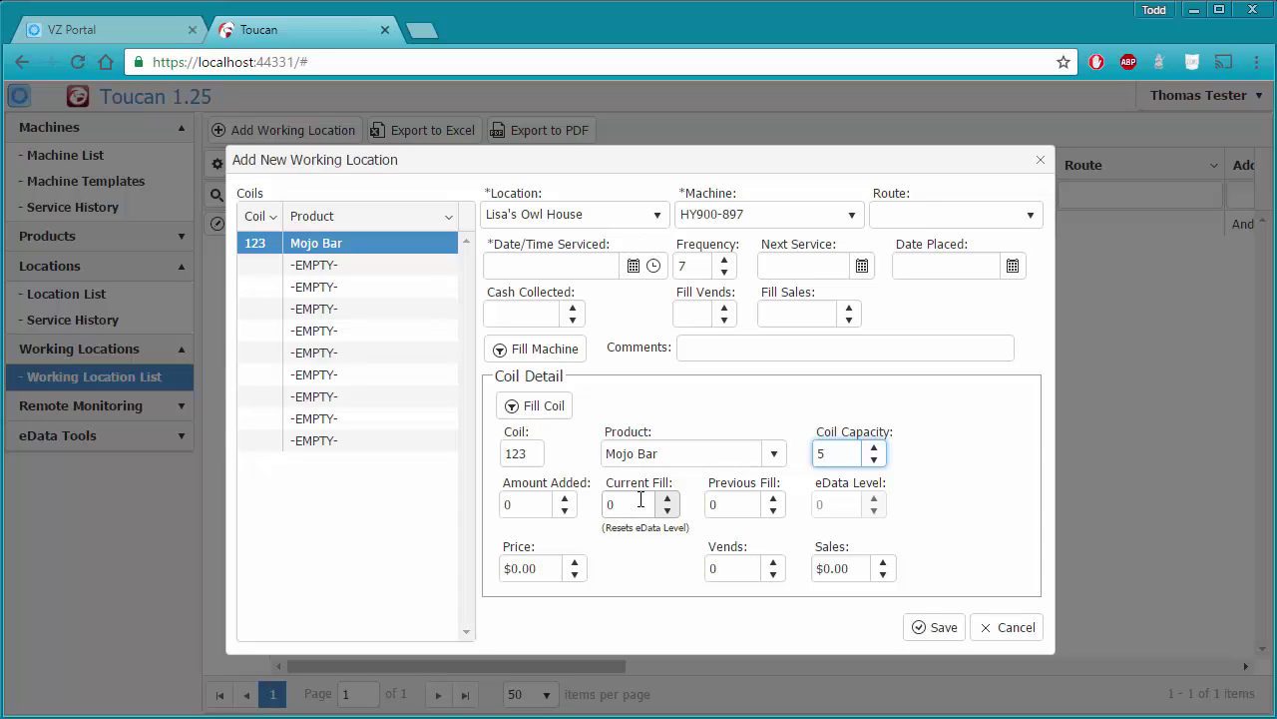
# Step: Look through the details of several of the remaining empty coils
pyautogui.click(336, 286)
pyautogui.click(347, 355)
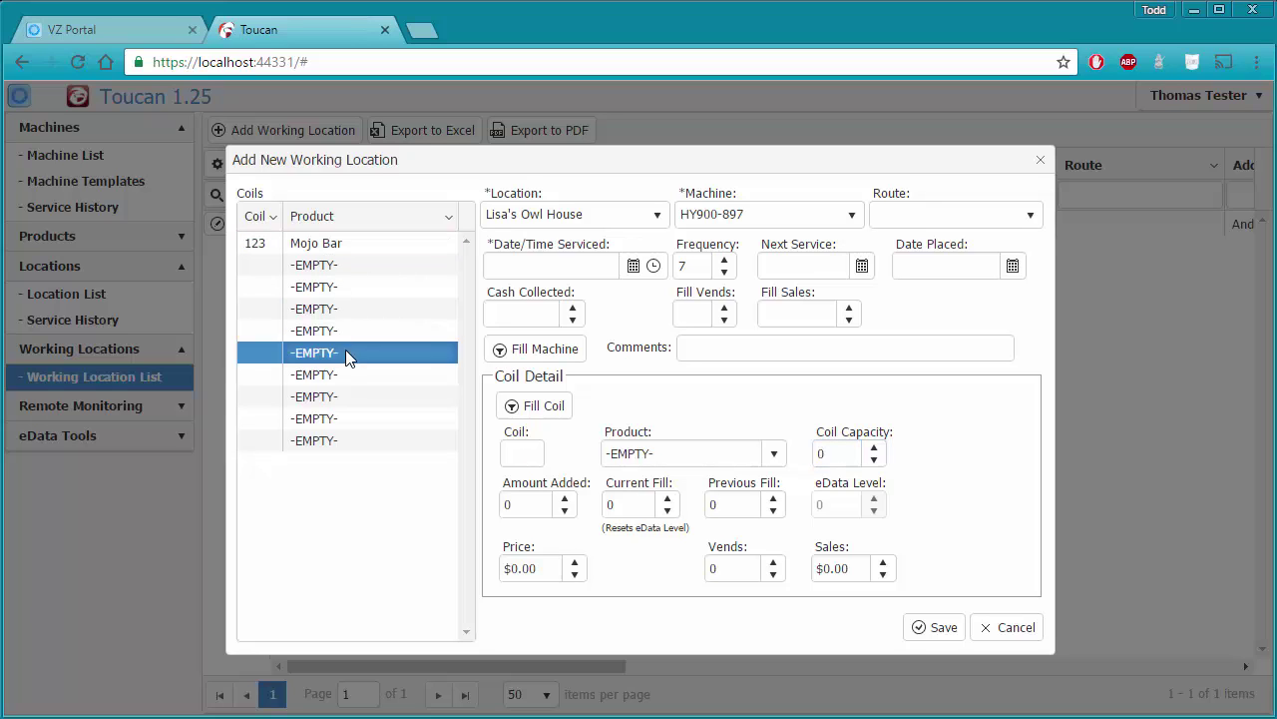
pyautogui.click(330, 377)
pyautogui.click(337, 399)
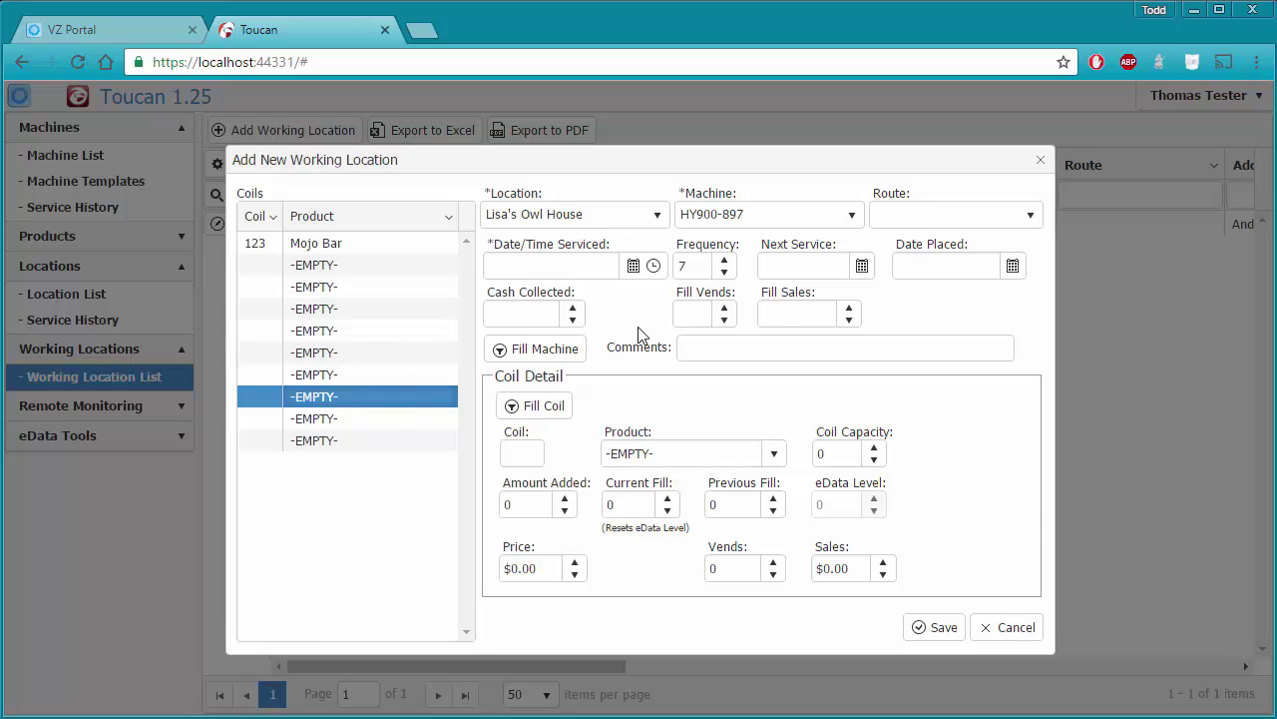
# Step: Clear and reselect machine HY900-897, and load its coils from the HY900 - Initial Fill template
pyautogui.click(854, 219)
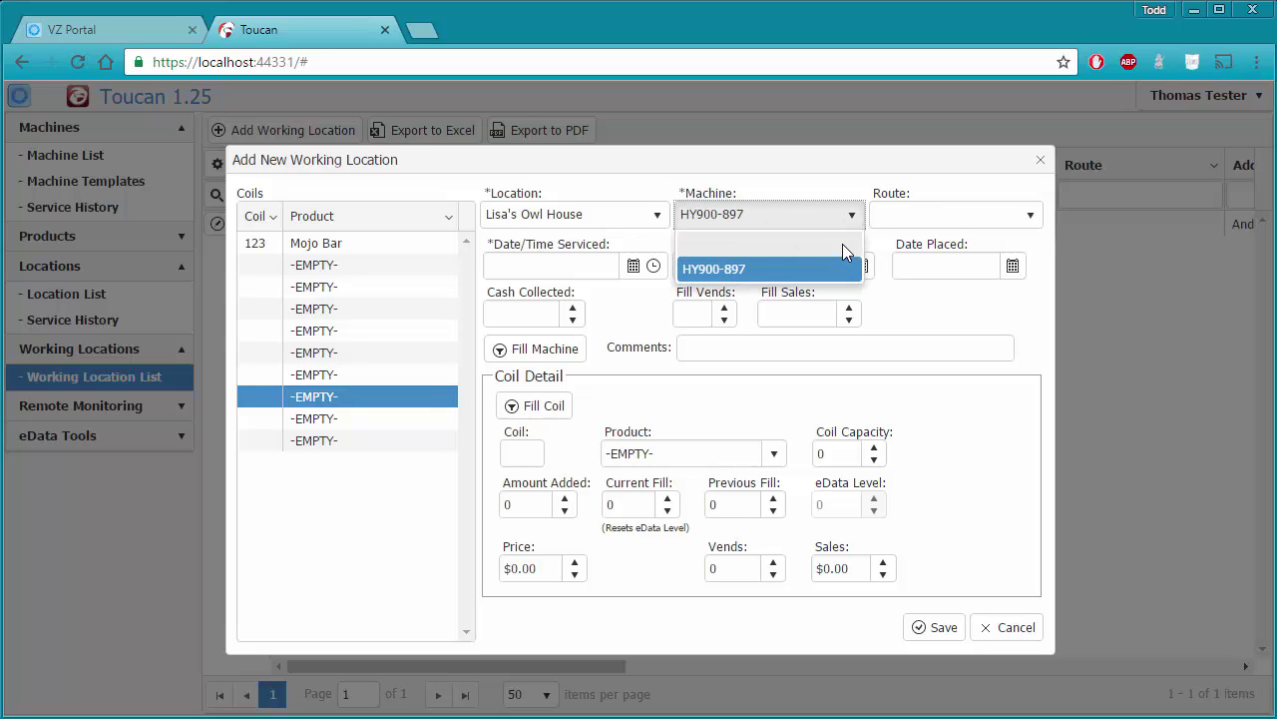
pyautogui.click(761, 251)
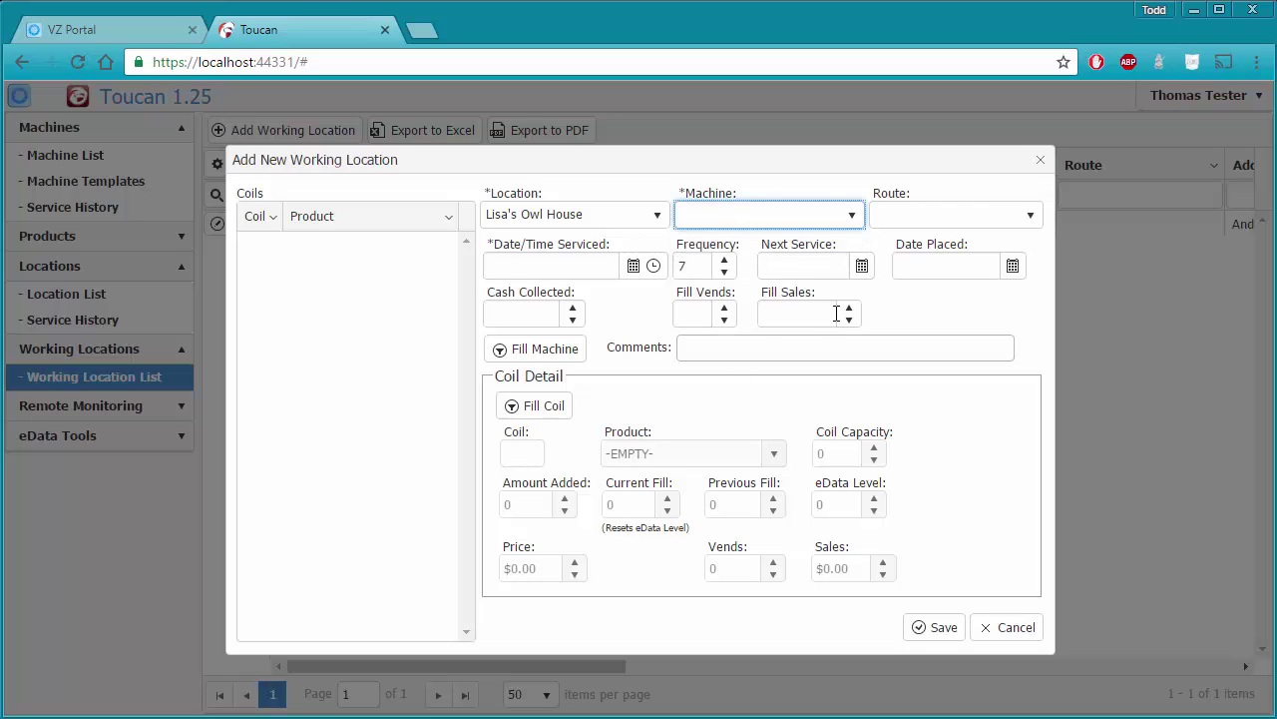
pyautogui.click(846, 213)
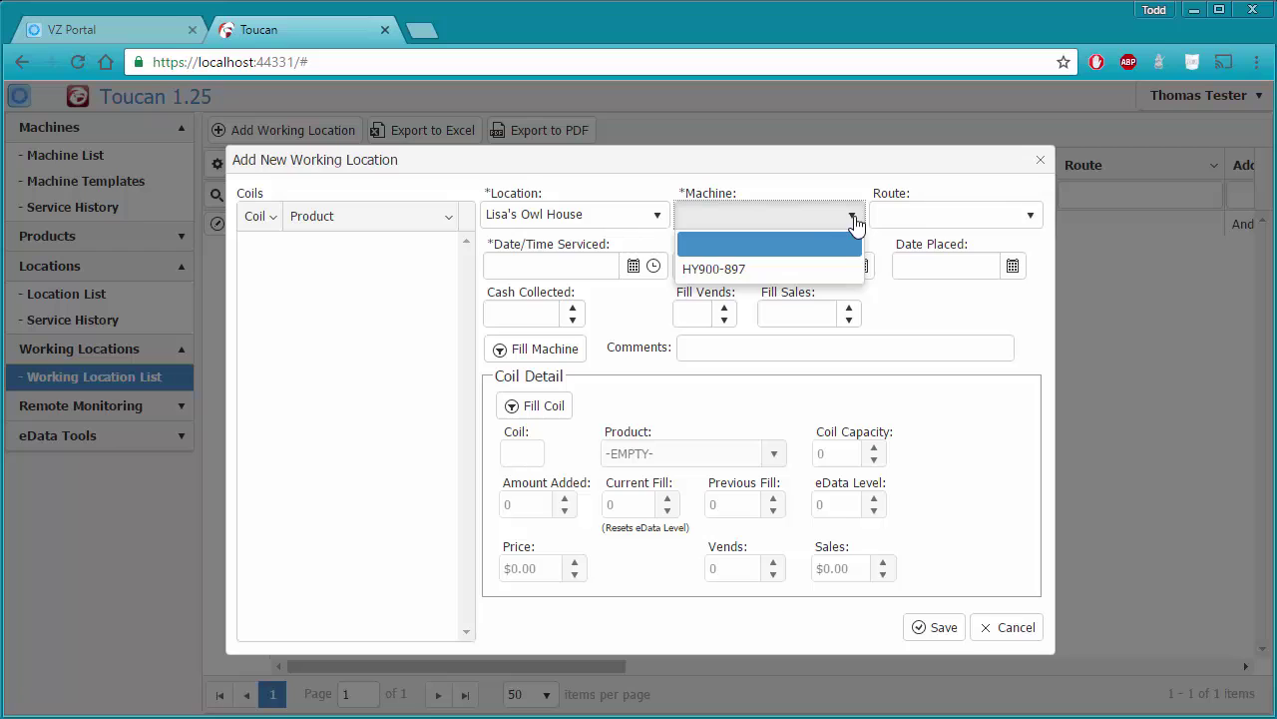
pyautogui.click(754, 269)
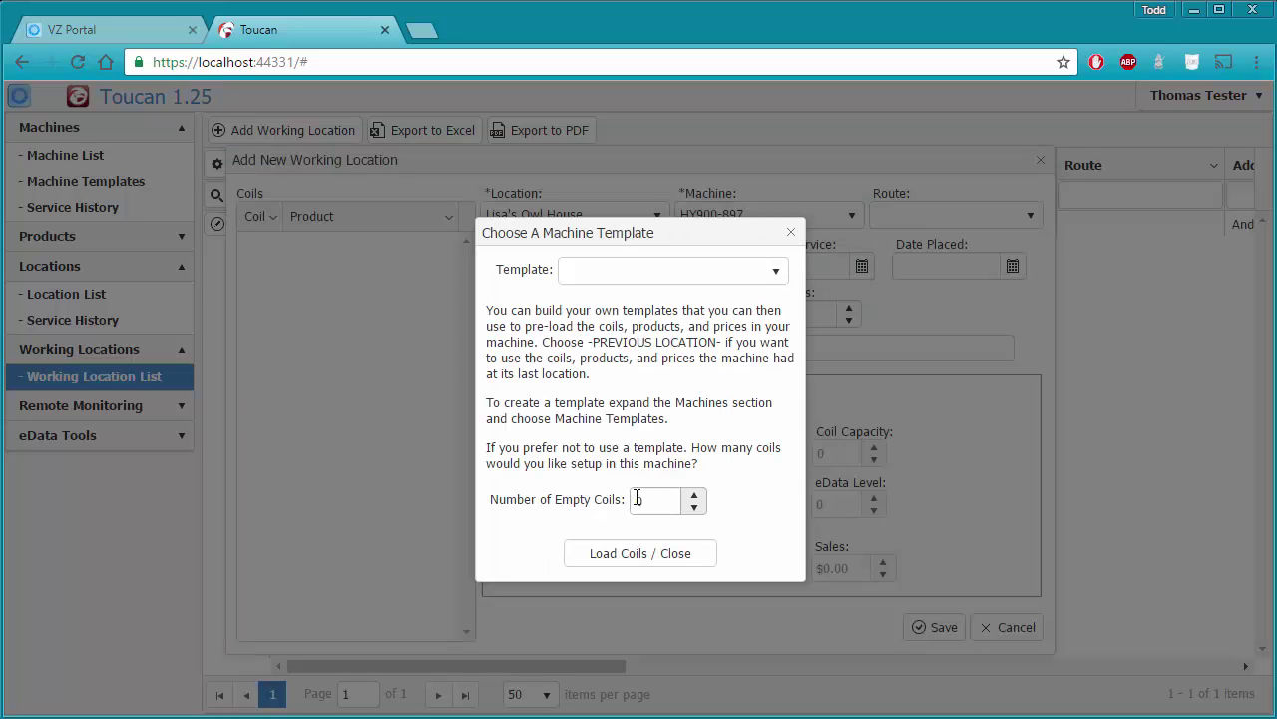
pyautogui.click(776, 274)
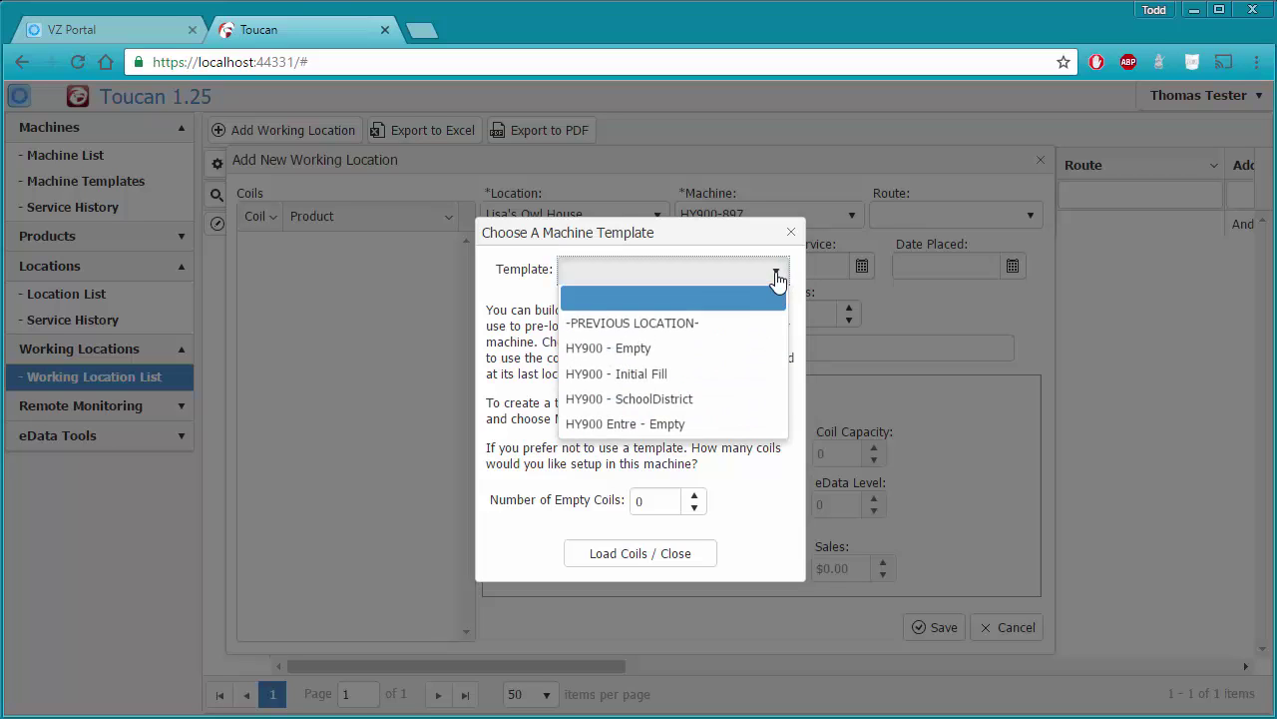
pyautogui.click(674, 384)
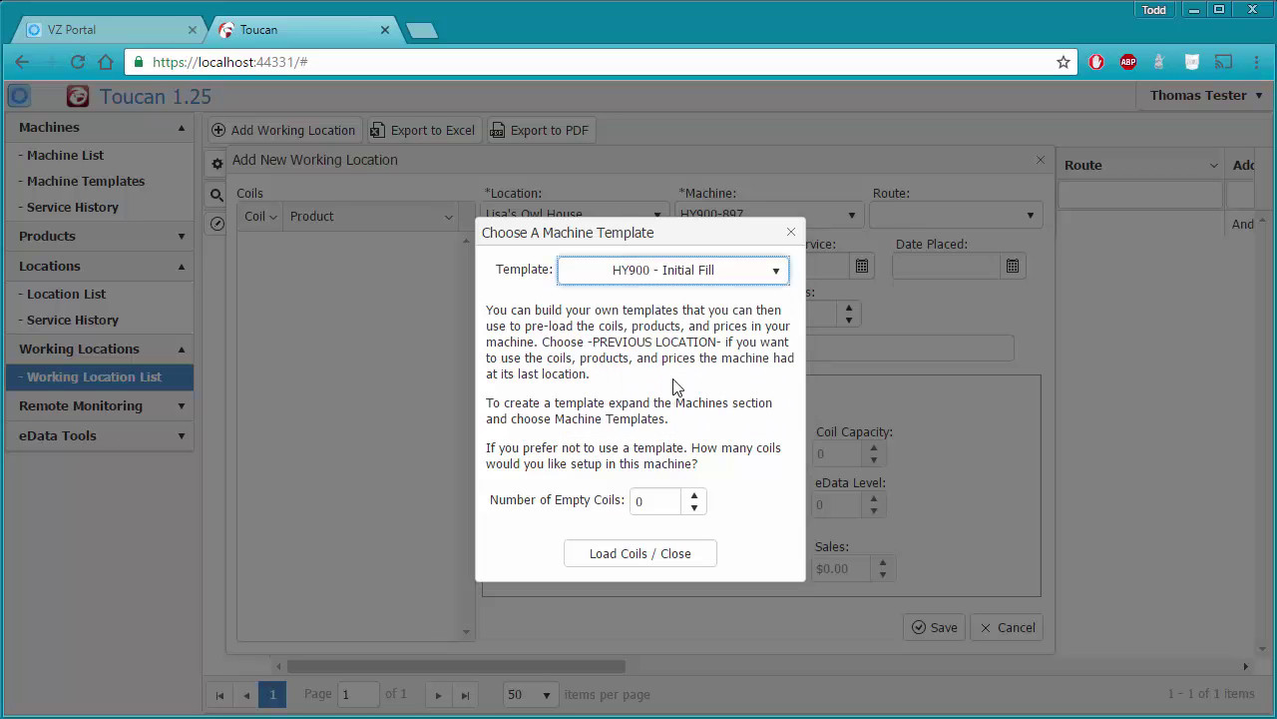
pyautogui.click(649, 565)
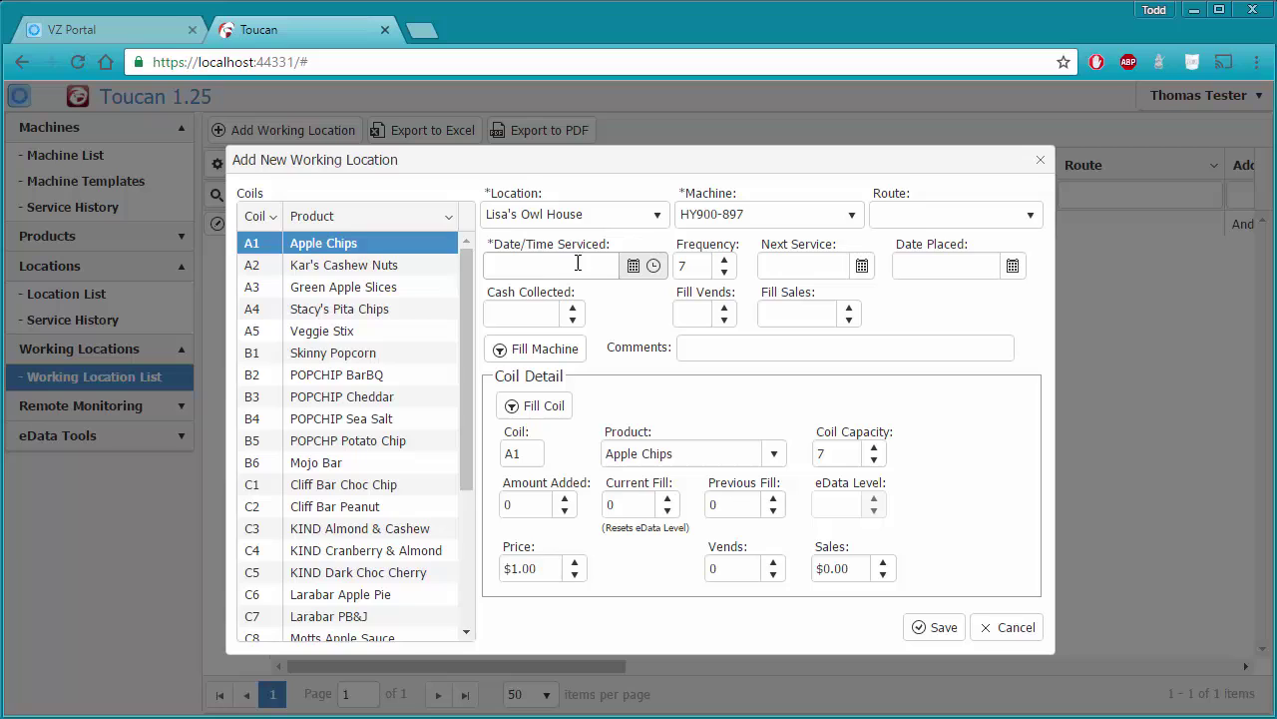
# Step: Set the date and time serviced to 11/21/2016 01:00 PM for the new working location
pyautogui.click(633, 267)
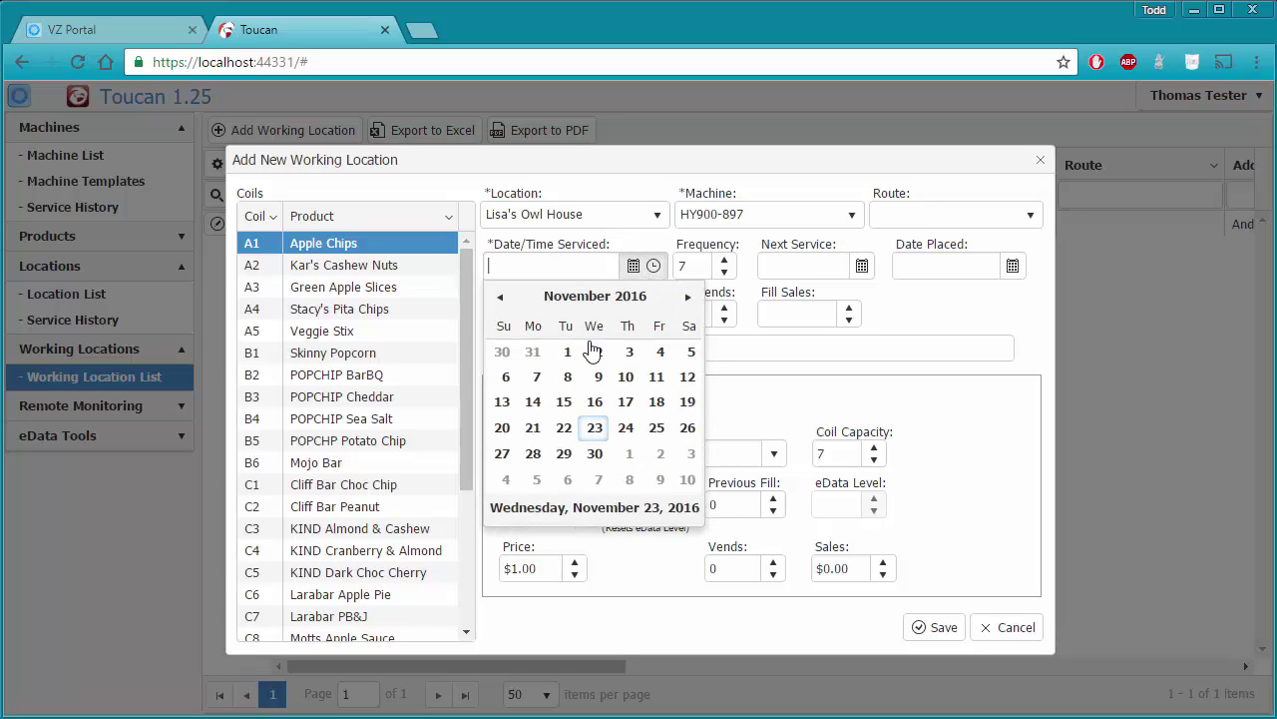
pyautogui.click(533, 427)
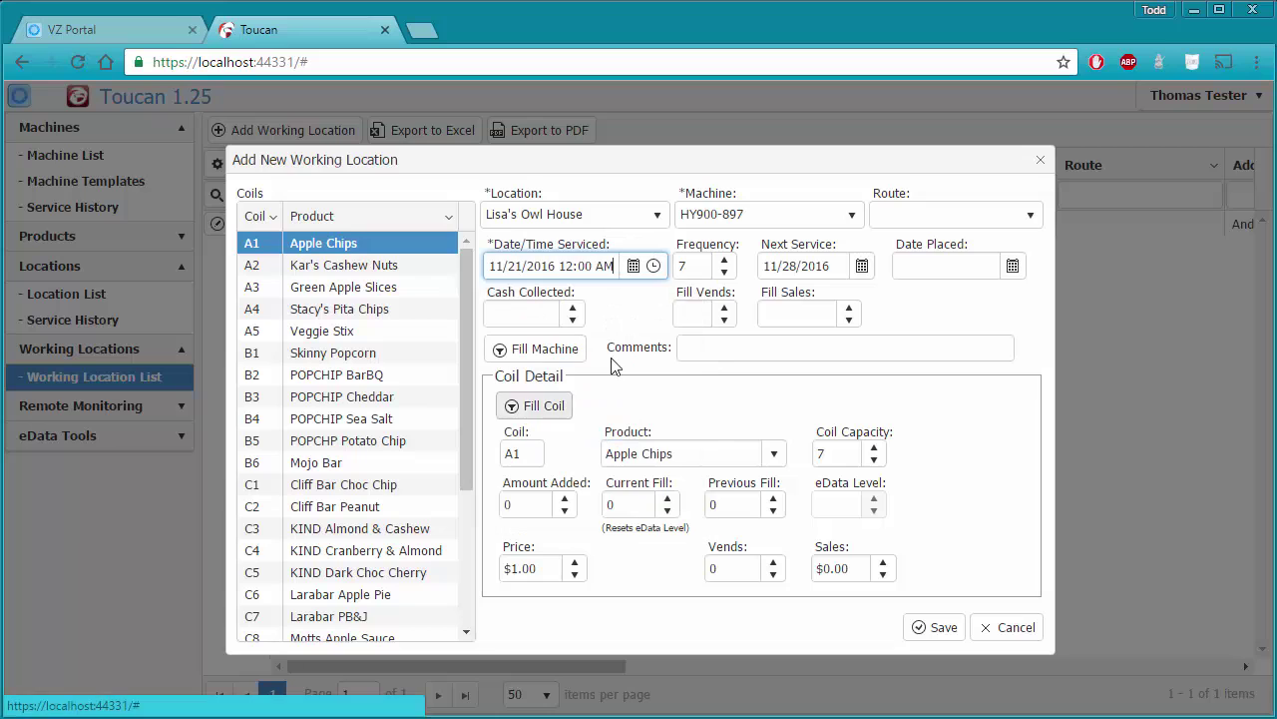
pyautogui.click(654, 268)
pyautogui.moveTo(661, 299); pyautogui.dragTo(654, 385)
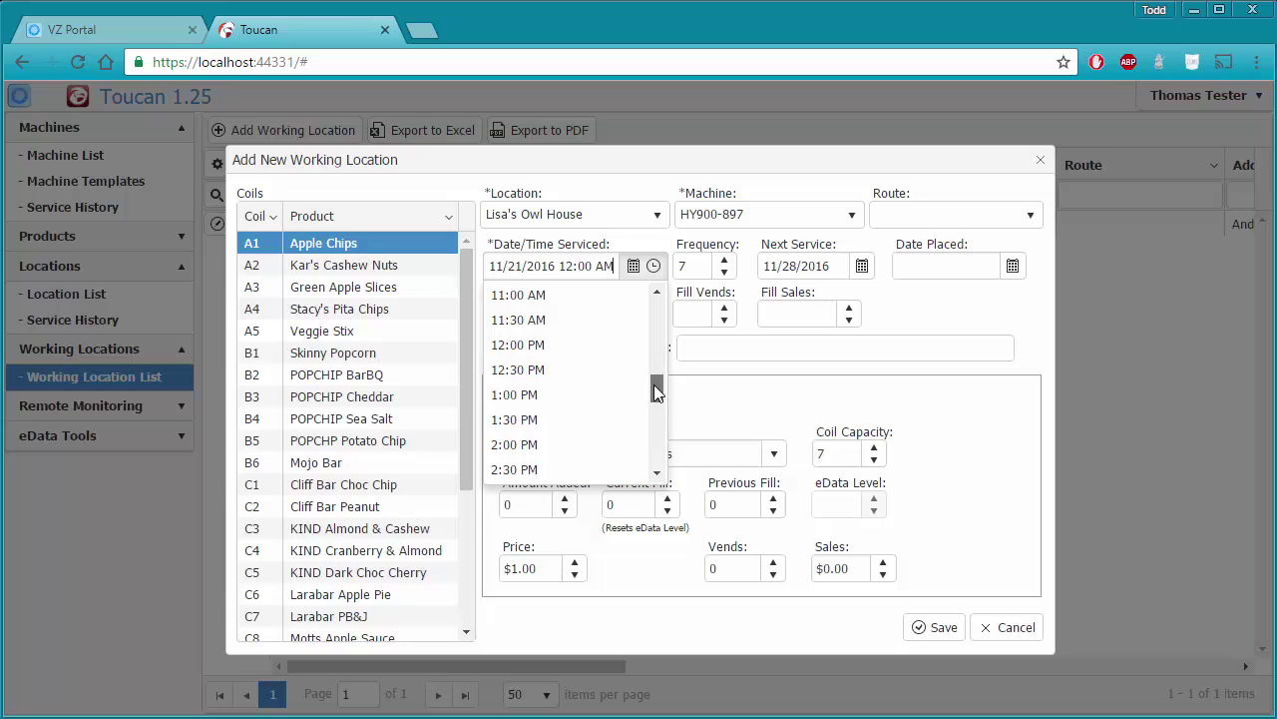
pyautogui.click(574, 395)
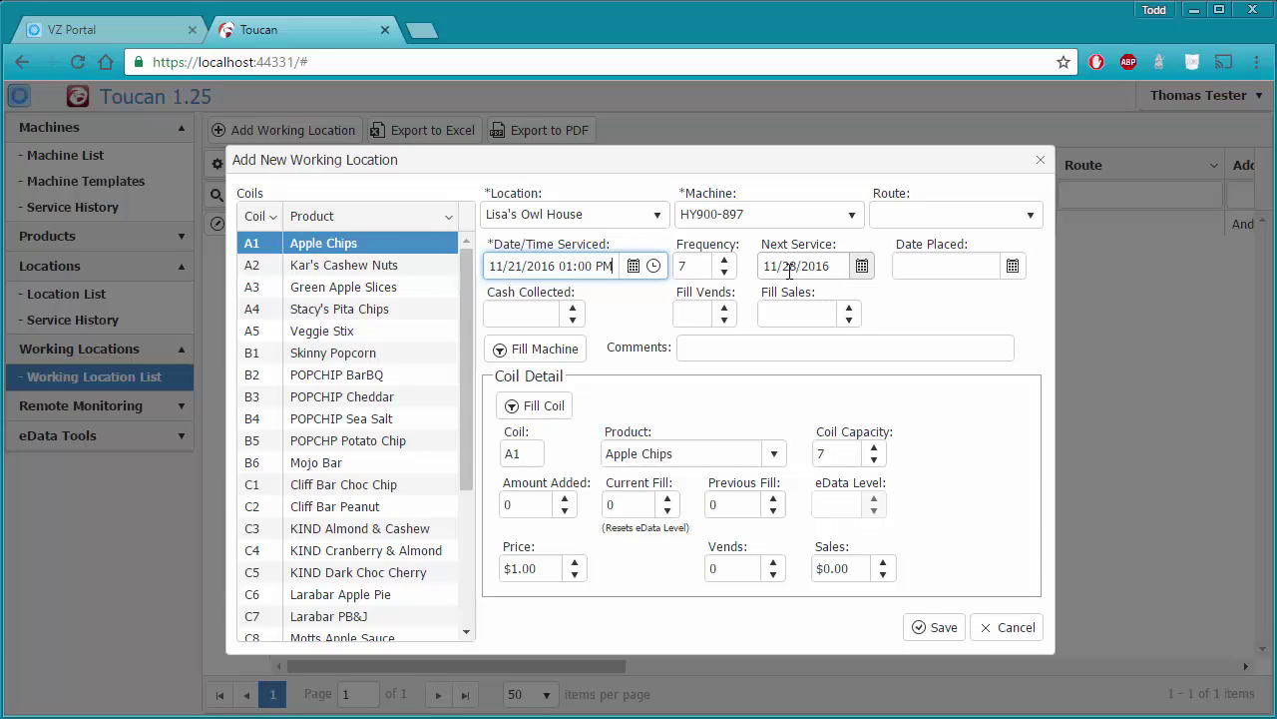
# Step: Set the service frequency to 14 and check the resulting next service date
pyautogui.click(704, 264)
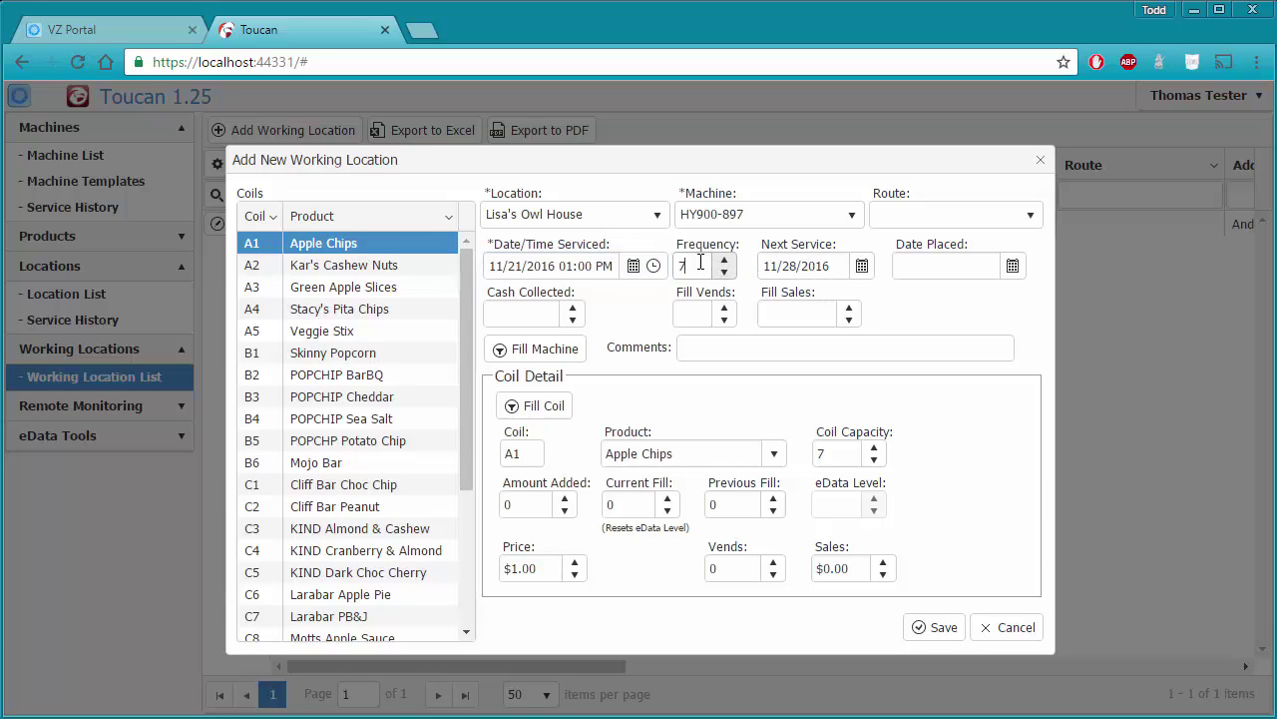
pyautogui.write('14')
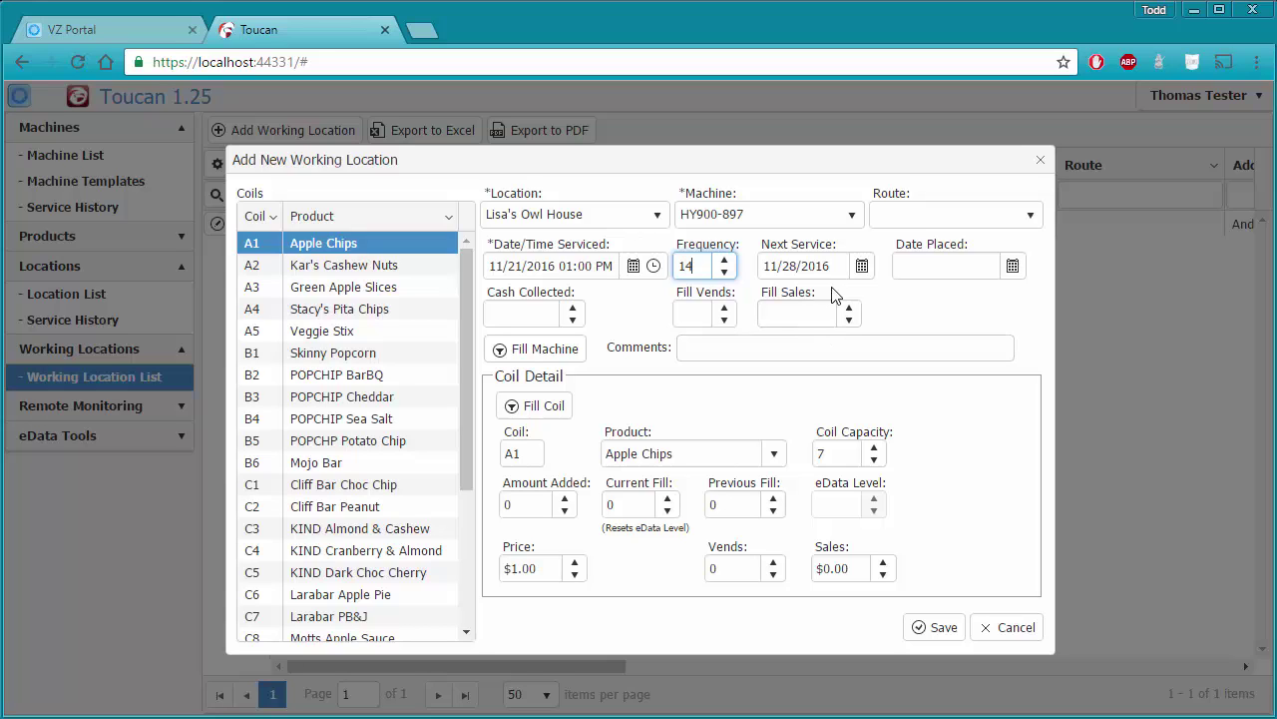
pyautogui.click(789, 266)
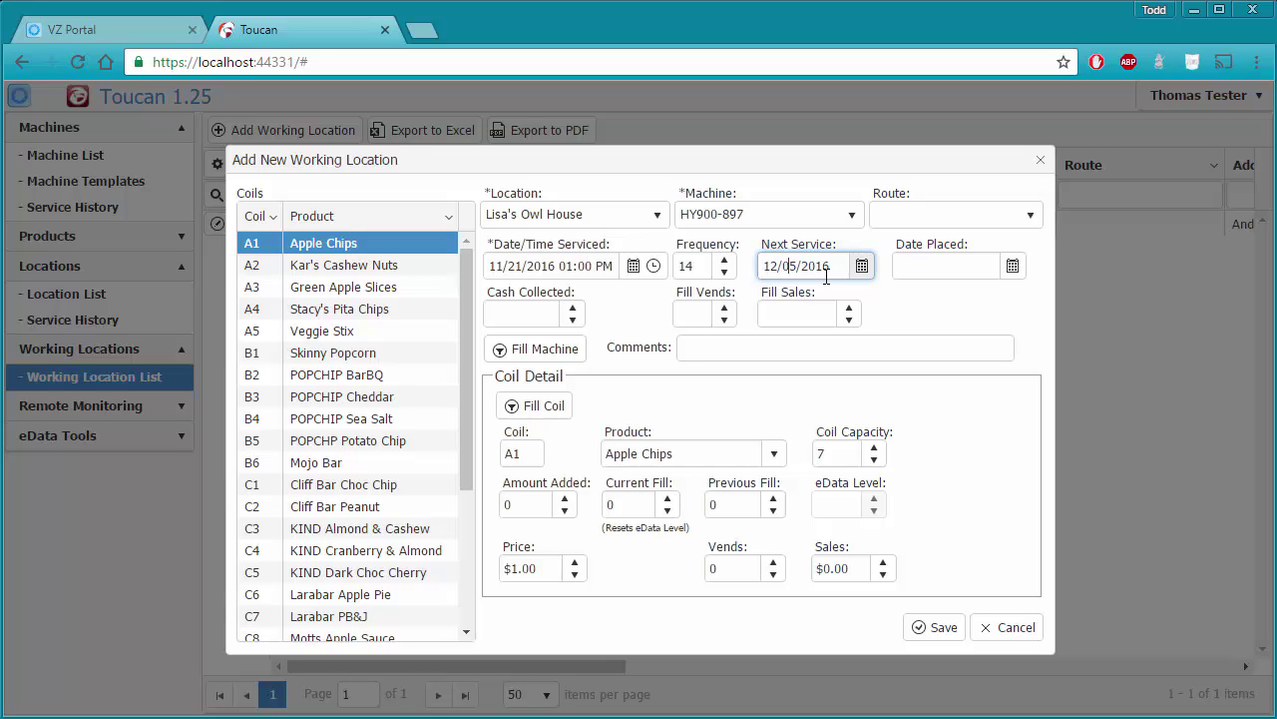
# Step: Set the service frequency to 21 and the date placed to 11/18/2016
pyautogui.click(705, 265)
pyautogui.doubleClick(684, 265)
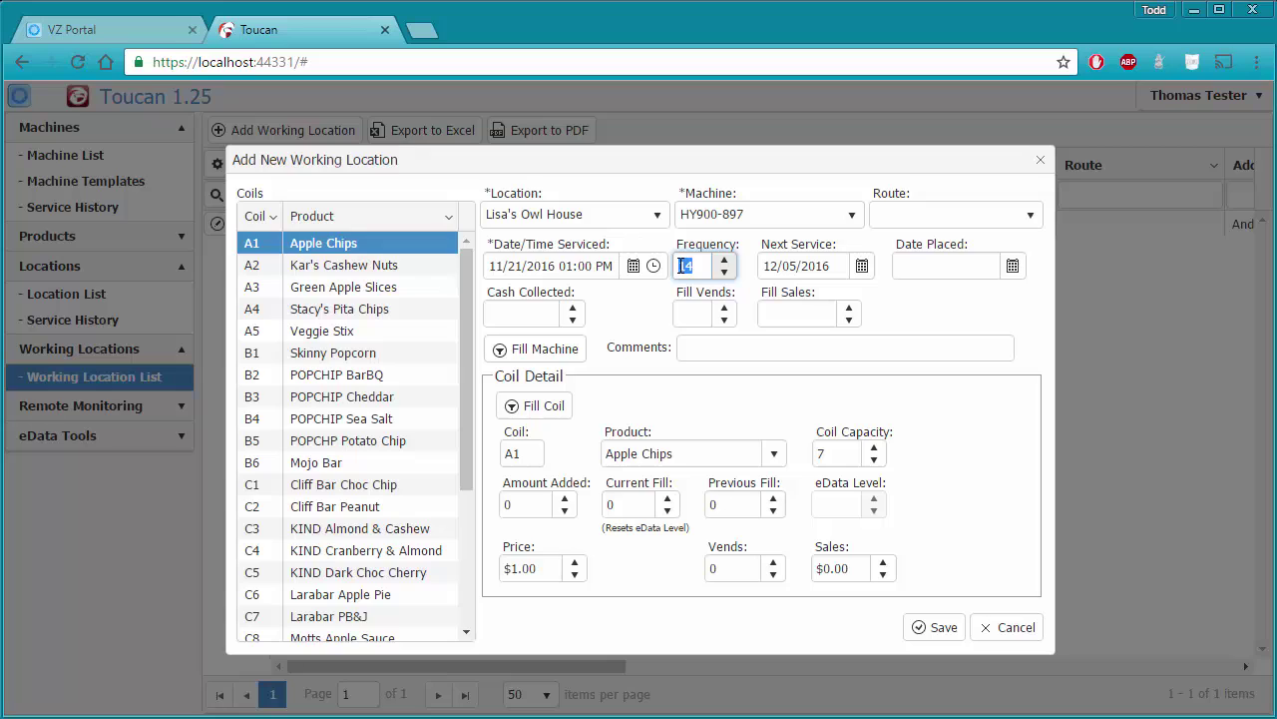
pyautogui.write('21')
pyautogui.click(535, 312)
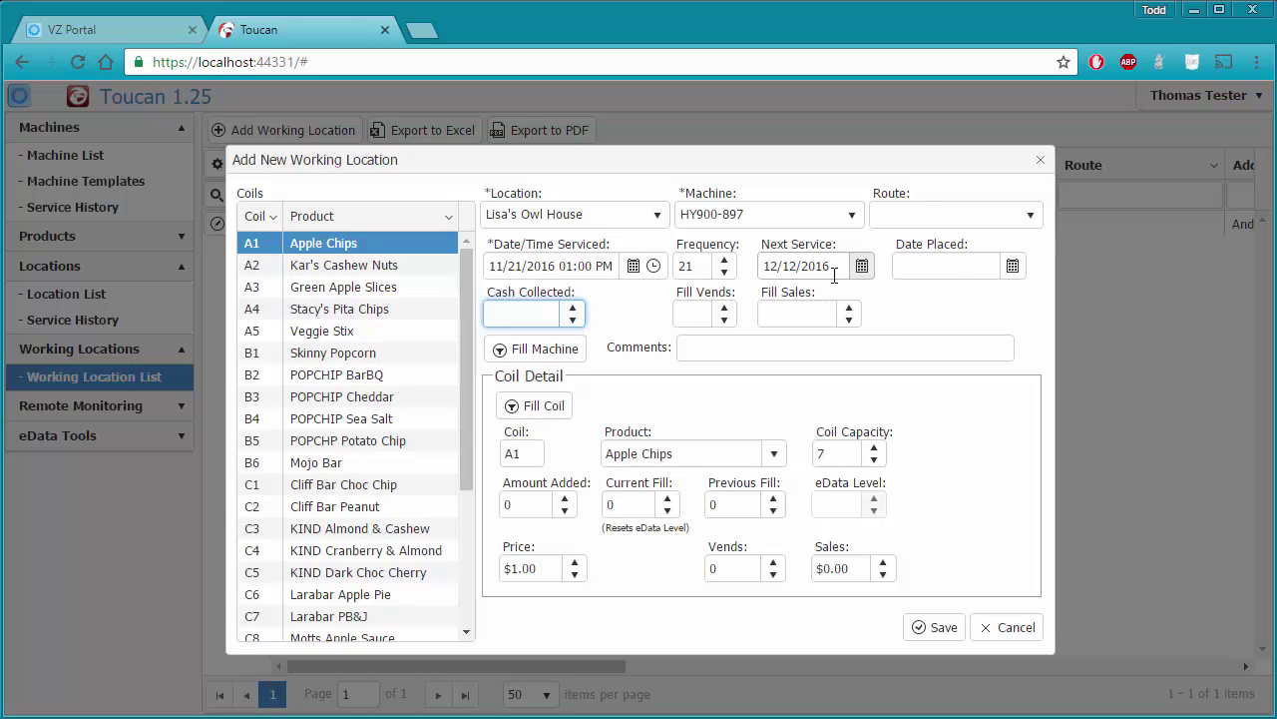
pyautogui.click(1013, 267)
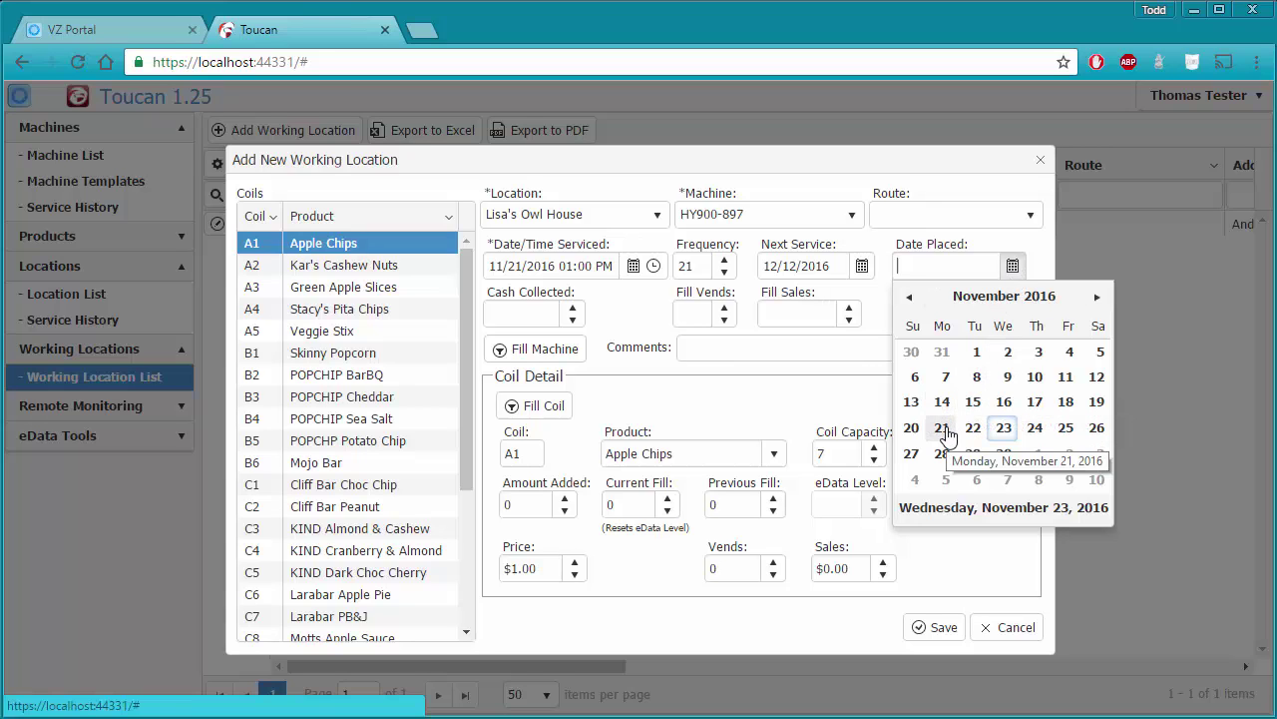
pyautogui.click(1065, 404)
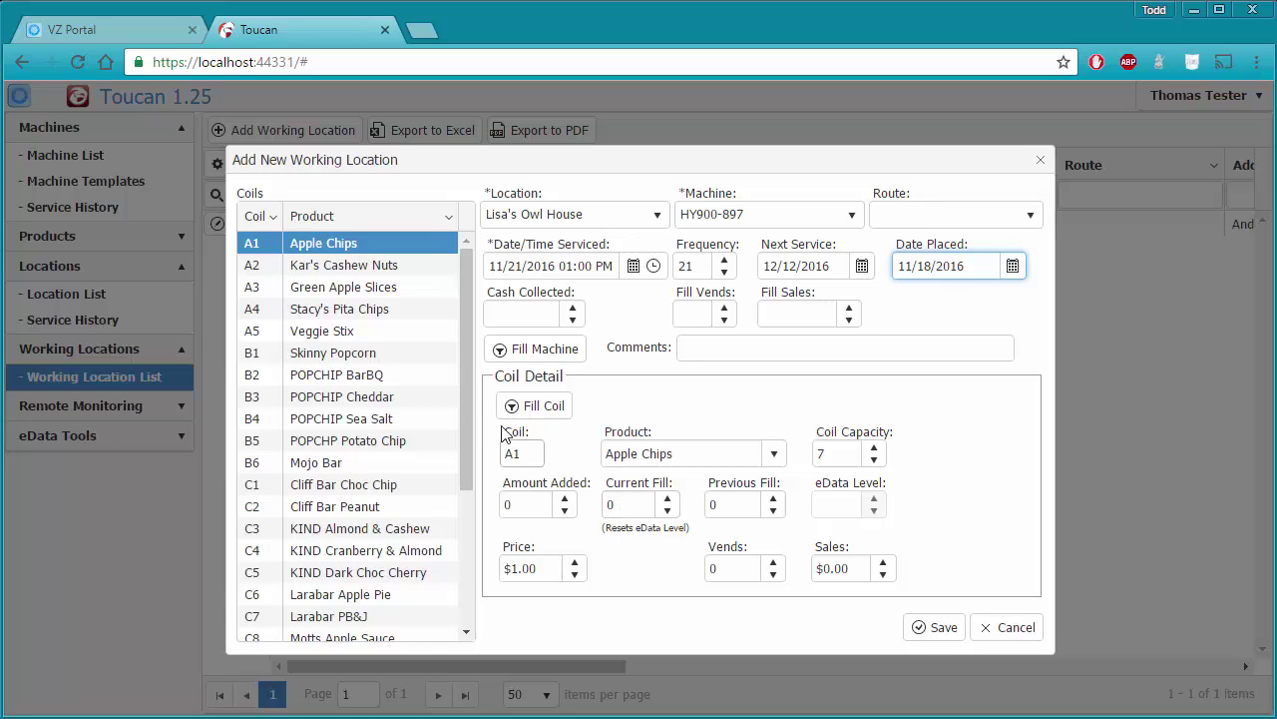
# Step: Fill only coil A1 to its capacity and check the fill amounts of several other coils, A2 through B1
pyautogui.scroll(-2, 470, 395)
pyautogui.moveTo(476, 436); pyautogui.dragTo(466, 382)
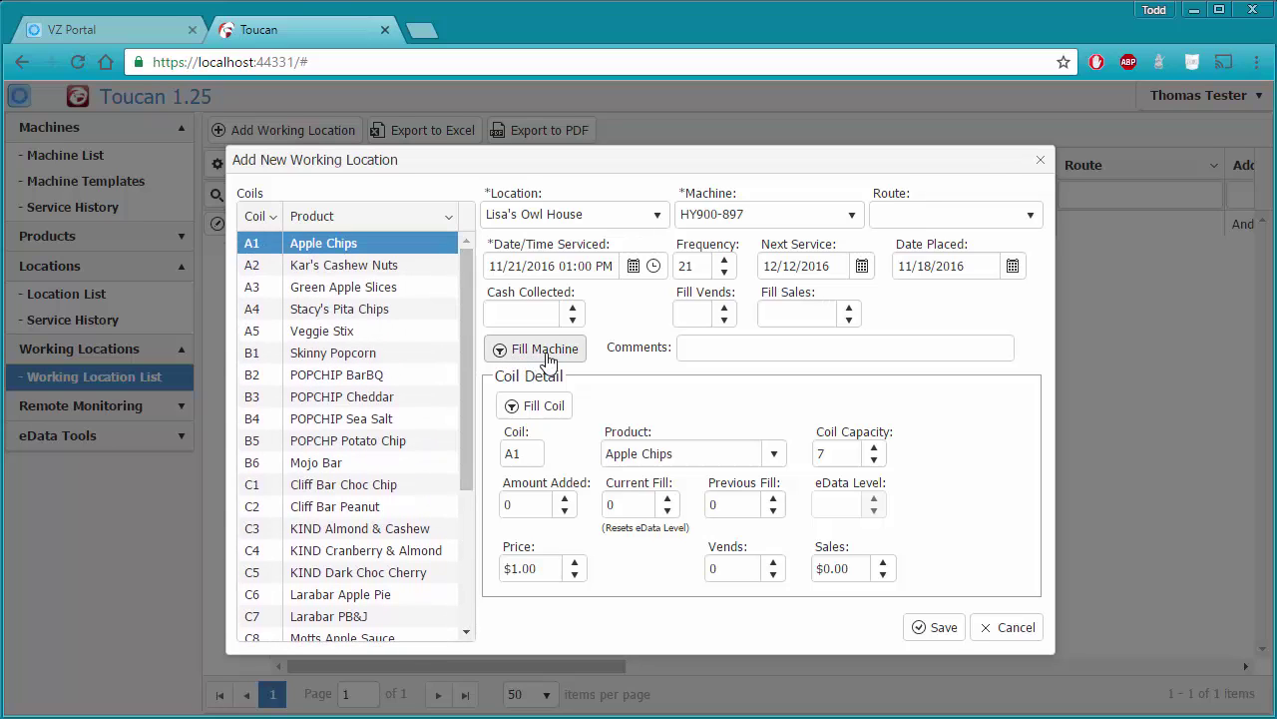
pyautogui.click(547, 409)
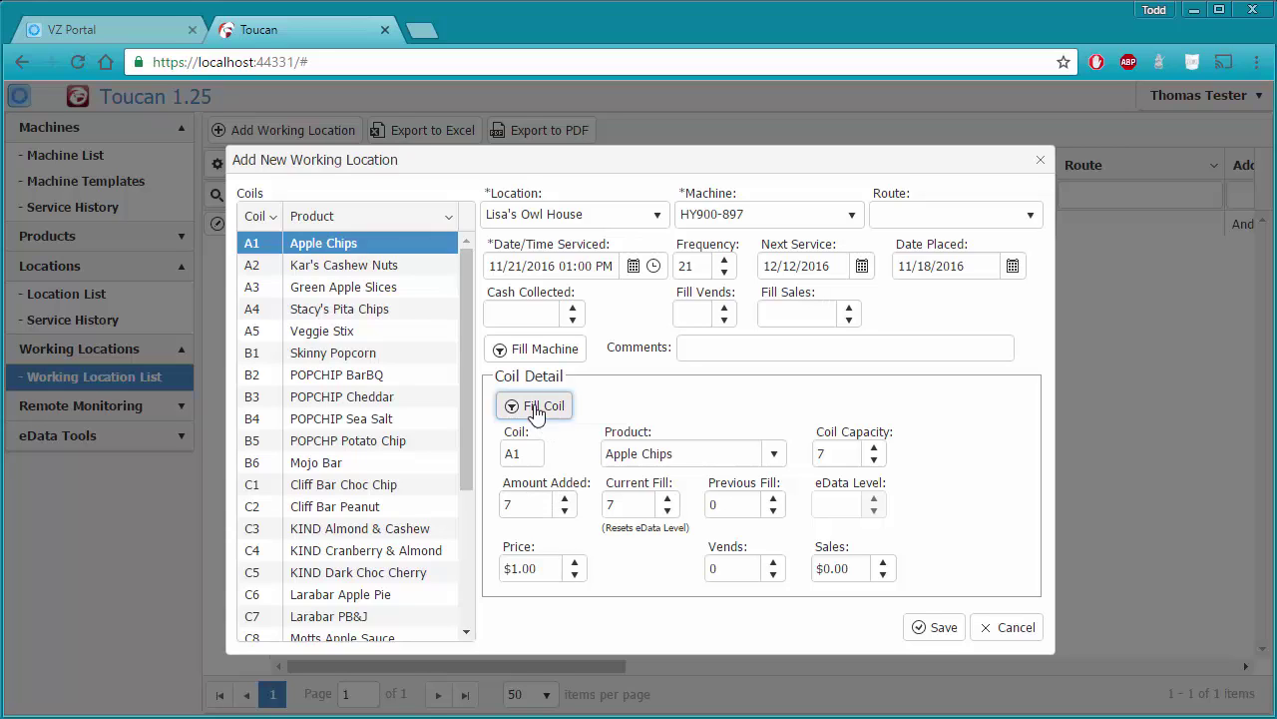
pyautogui.click(363, 264)
pyautogui.click(360, 288)
pyautogui.click(359, 309)
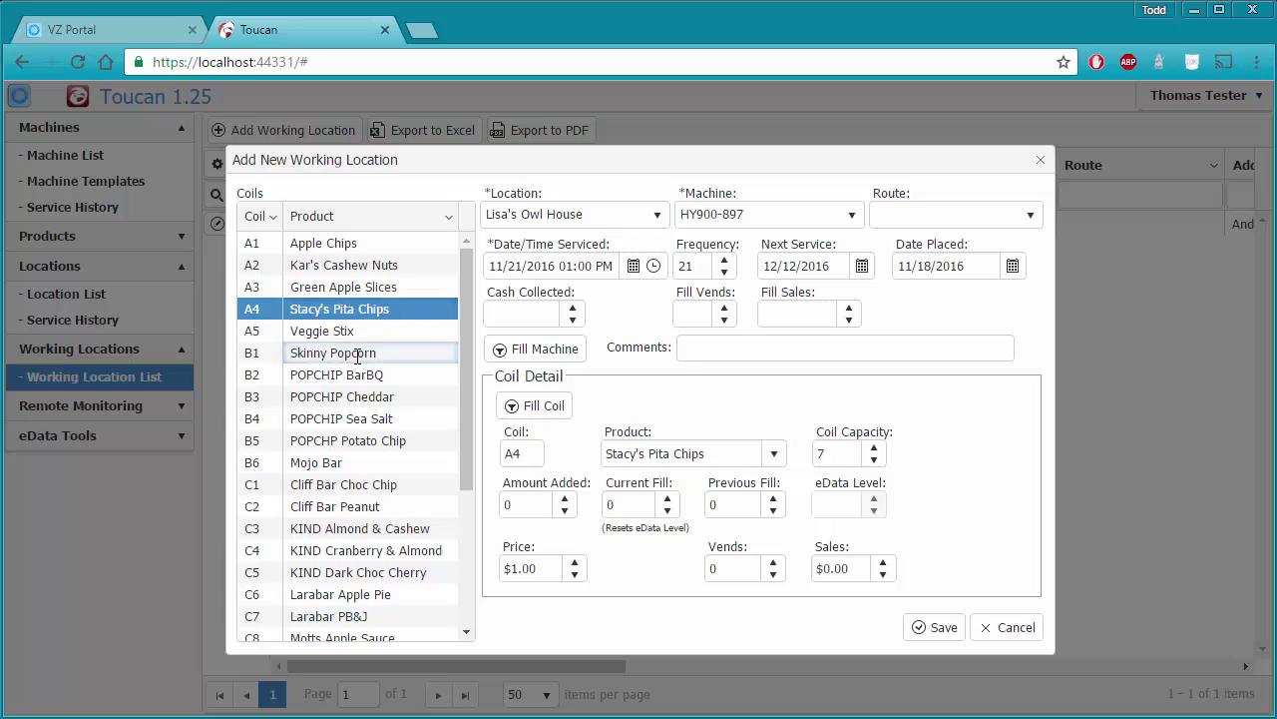
pyautogui.click(357, 354)
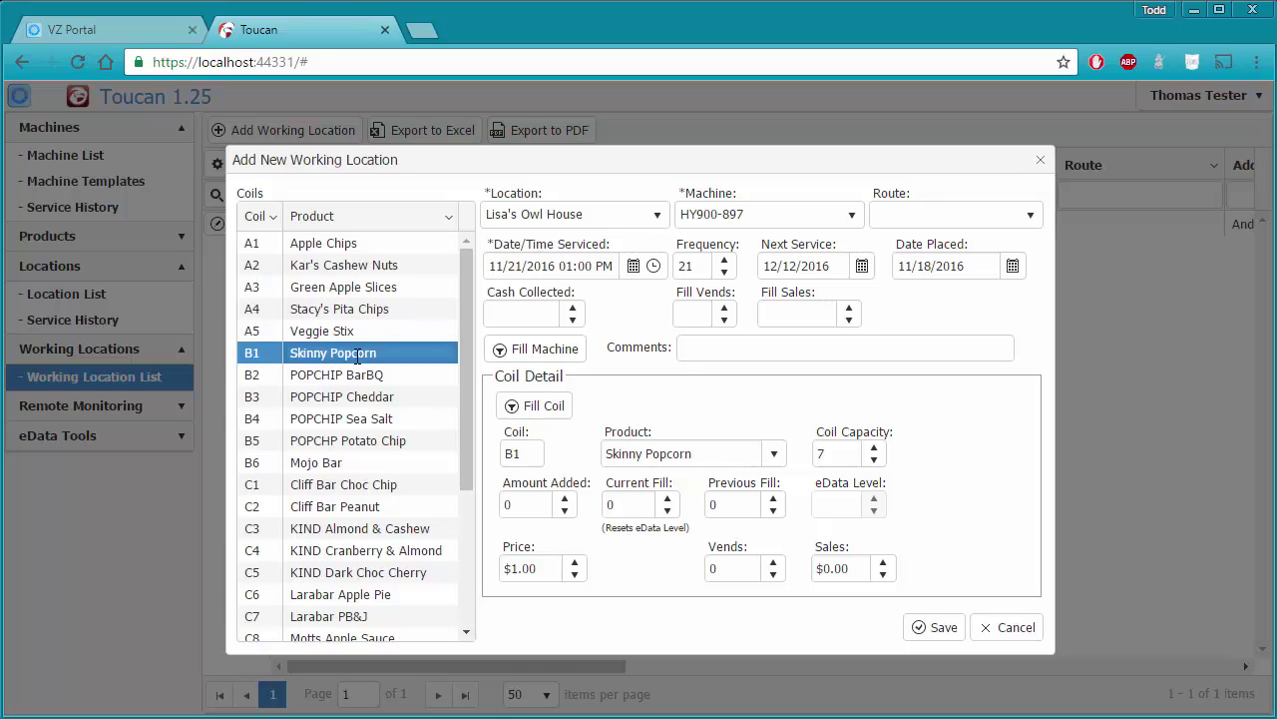
# Step: Fill the whole machine to capacity and check the fill amounts of several coils in rows B and C
pyautogui.click(537, 354)
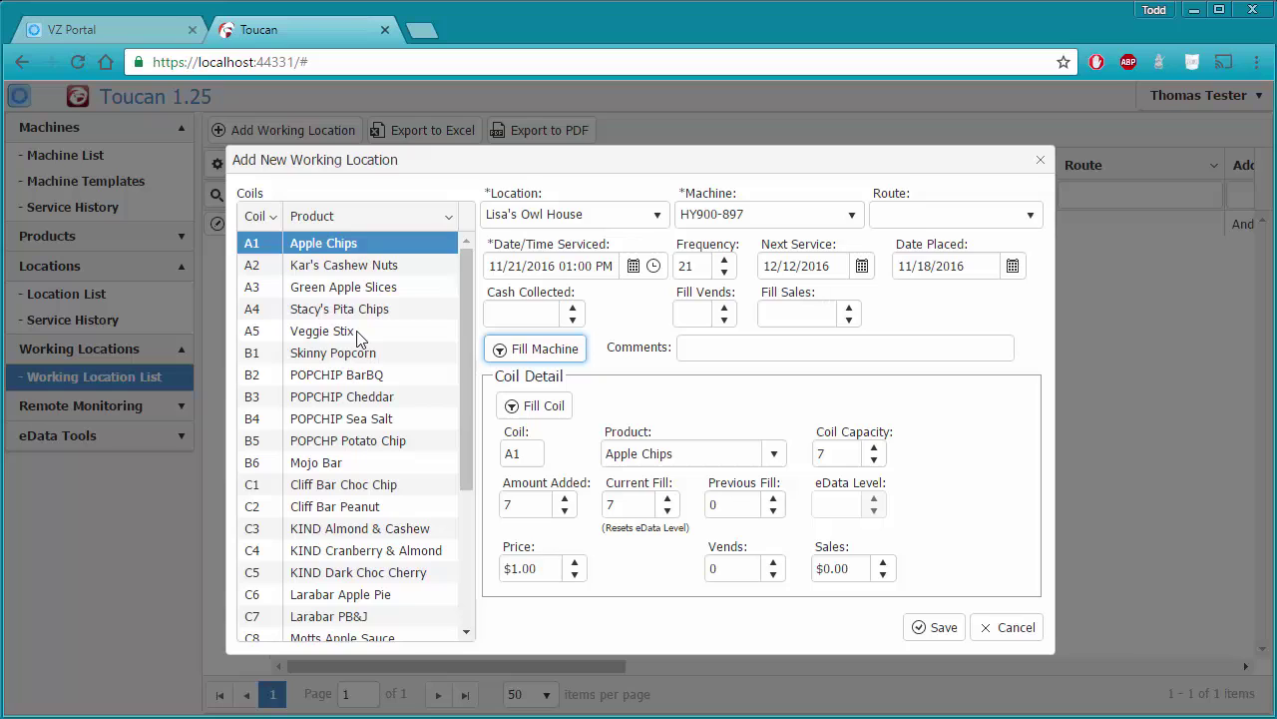
pyautogui.click(361, 378)
pyautogui.click(364, 399)
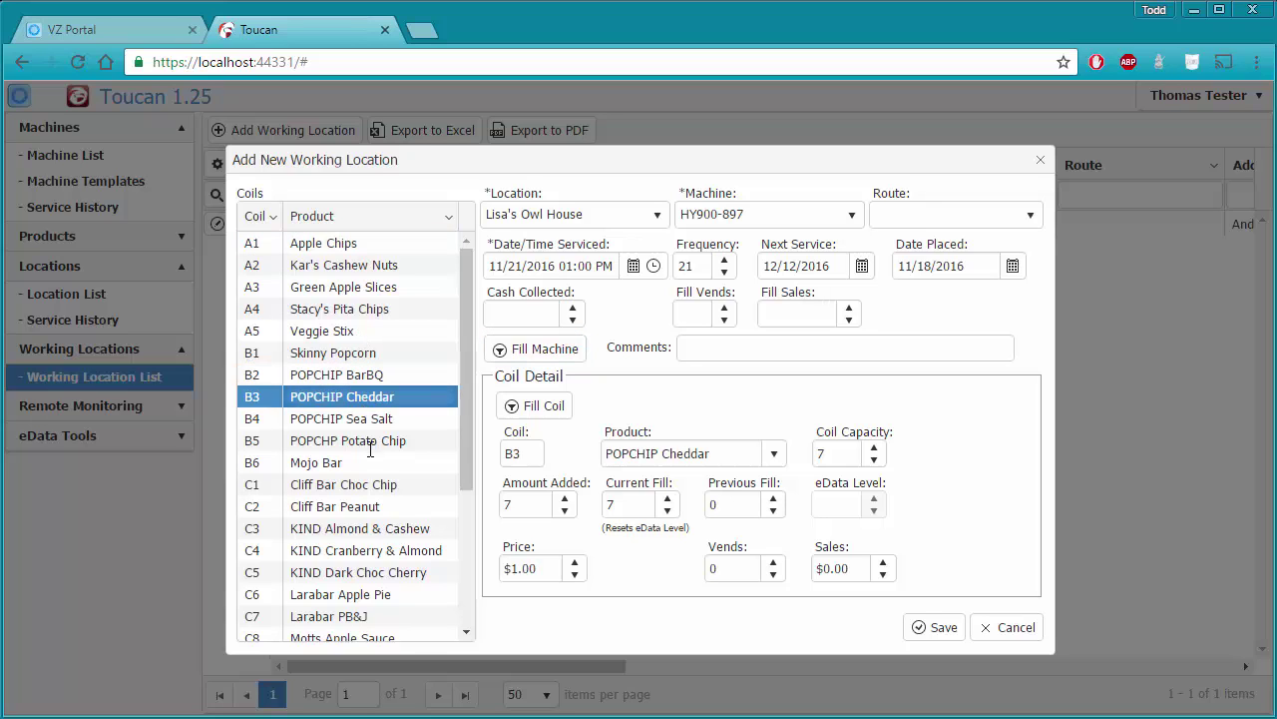
pyautogui.click(370, 441)
pyautogui.click(369, 485)
pyautogui.click(373, 526)
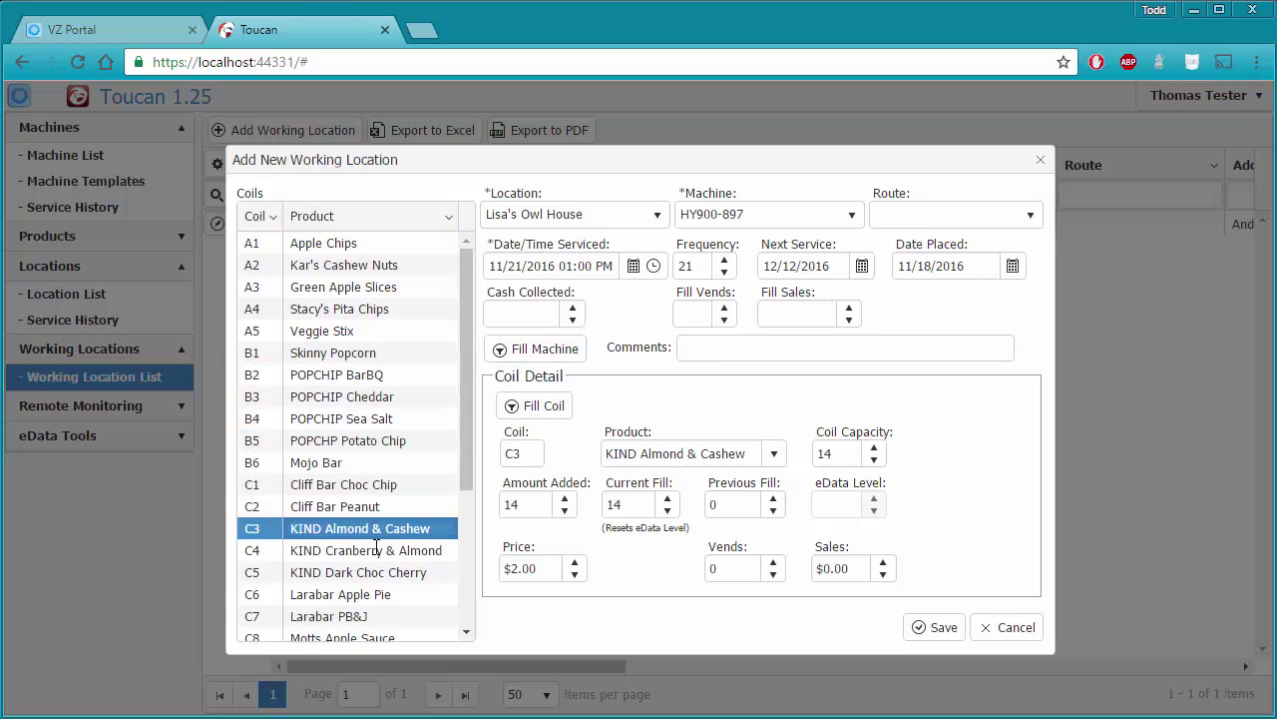
pyautogui.click(383, 565)
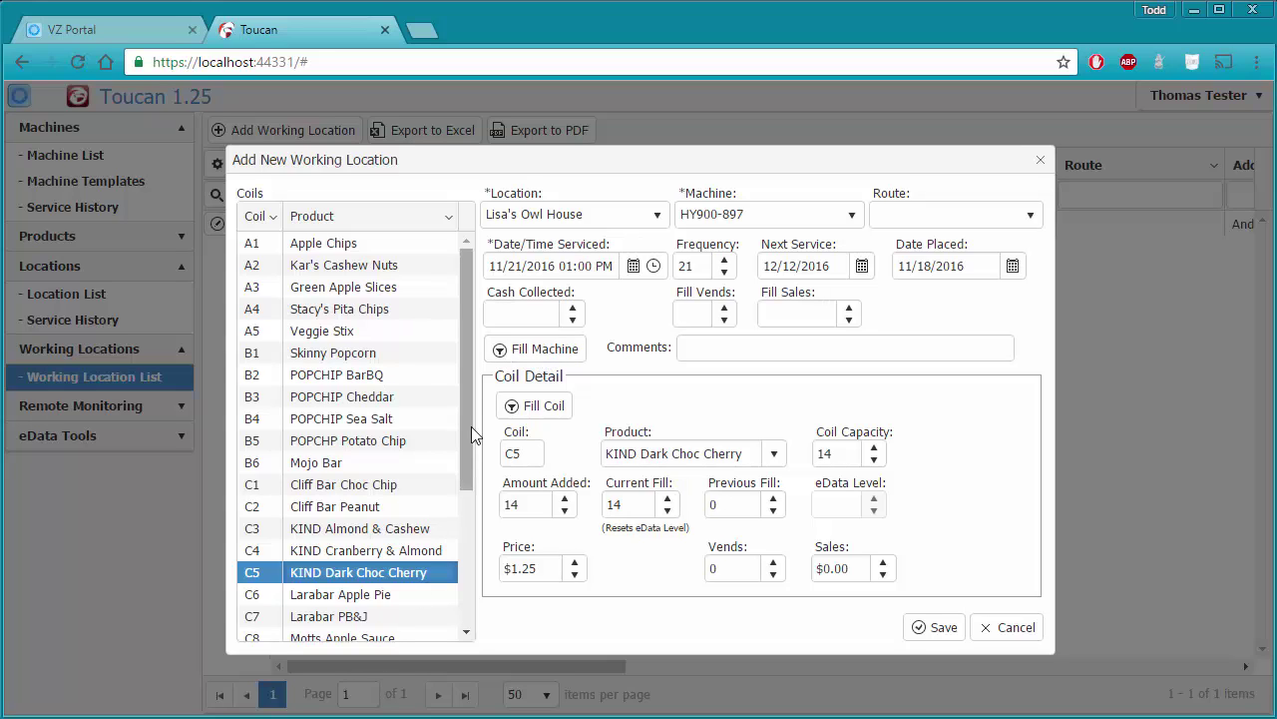
# Step: Set both the current fill and the amount added of coil A3, Green Apple Slices, to 5
pyautogui.click(363, 243)
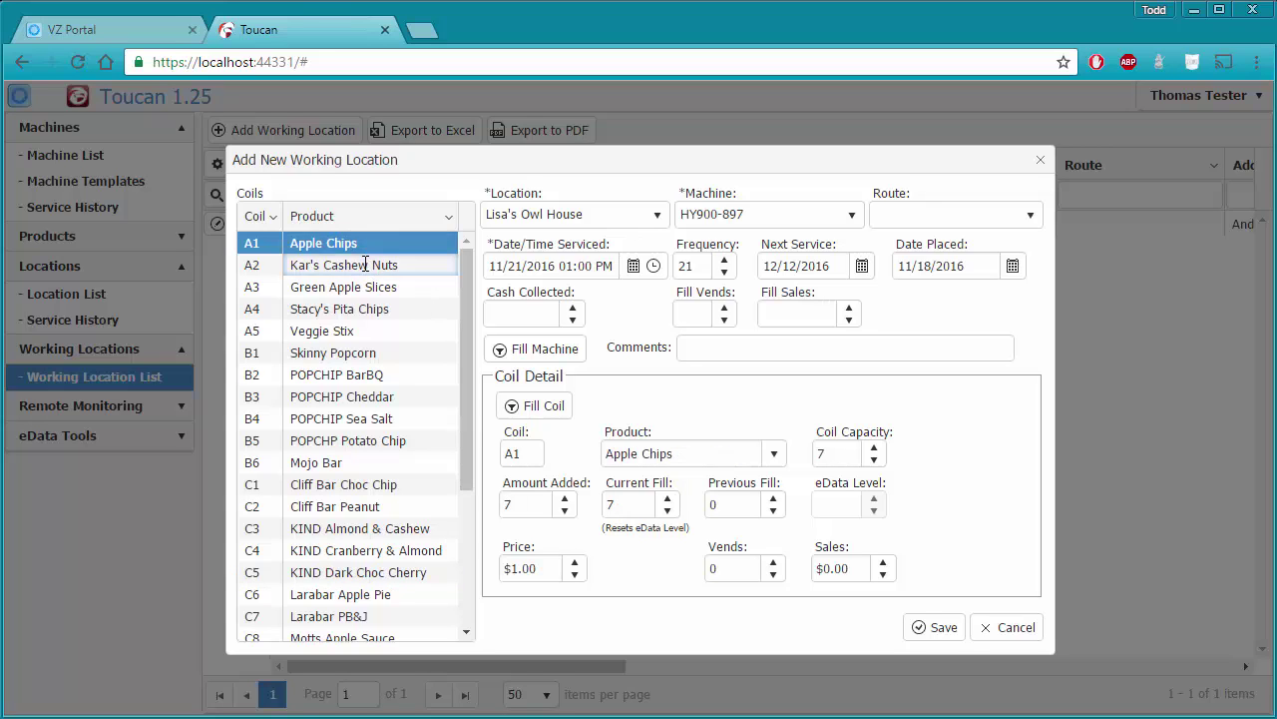
pyautogui.click(364, 265)
pyautogui.click(365, 287)
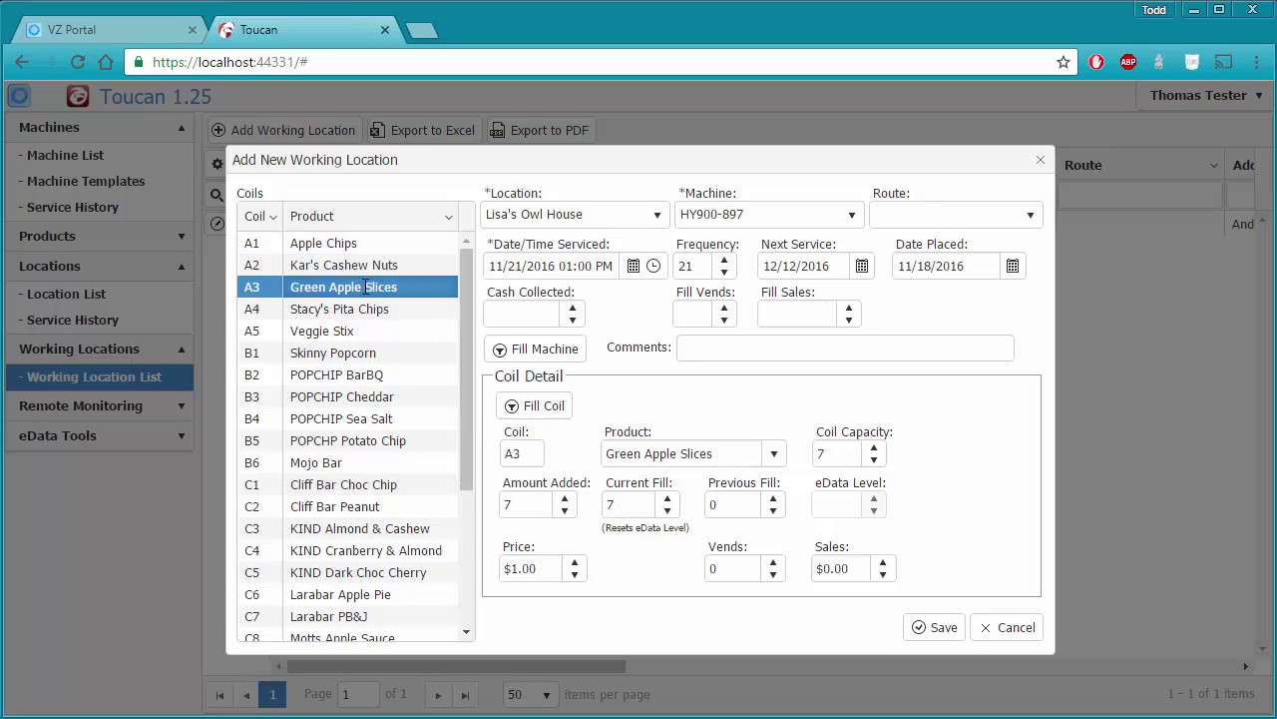
pyautogui.doubleClick(629, 507)
pyautogui.write('5')
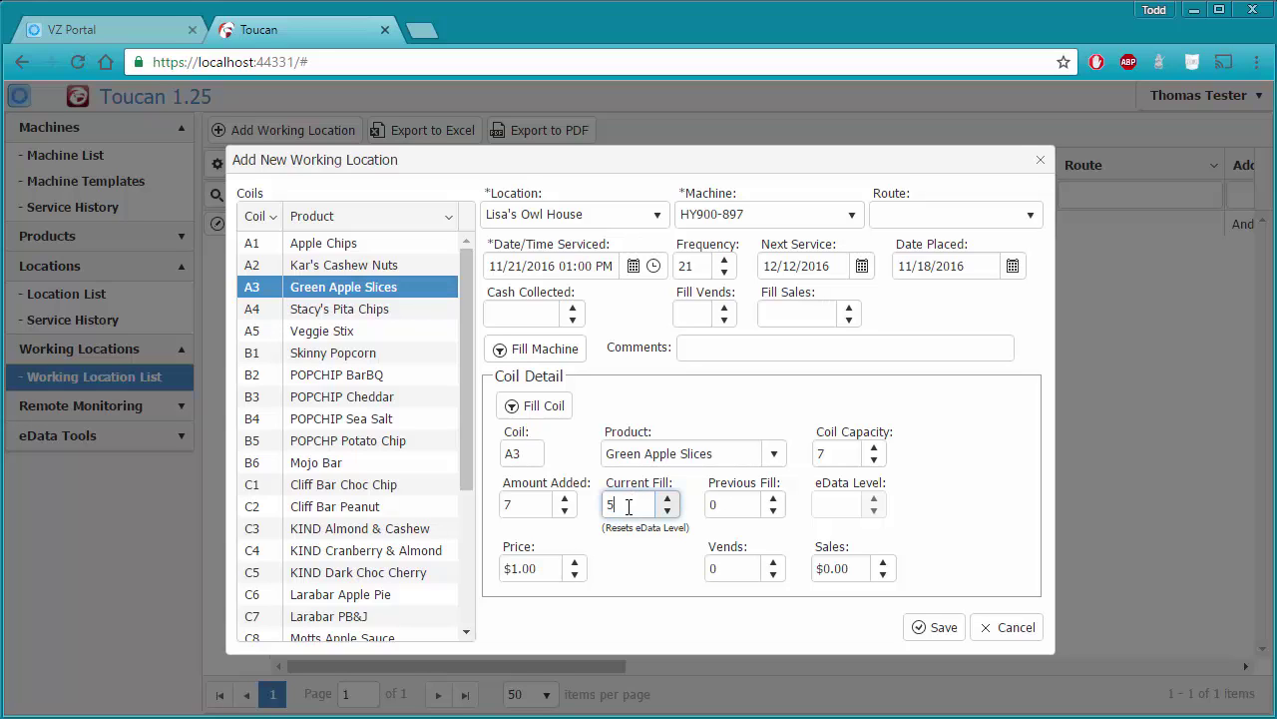
pyautogui.click(529, 506)
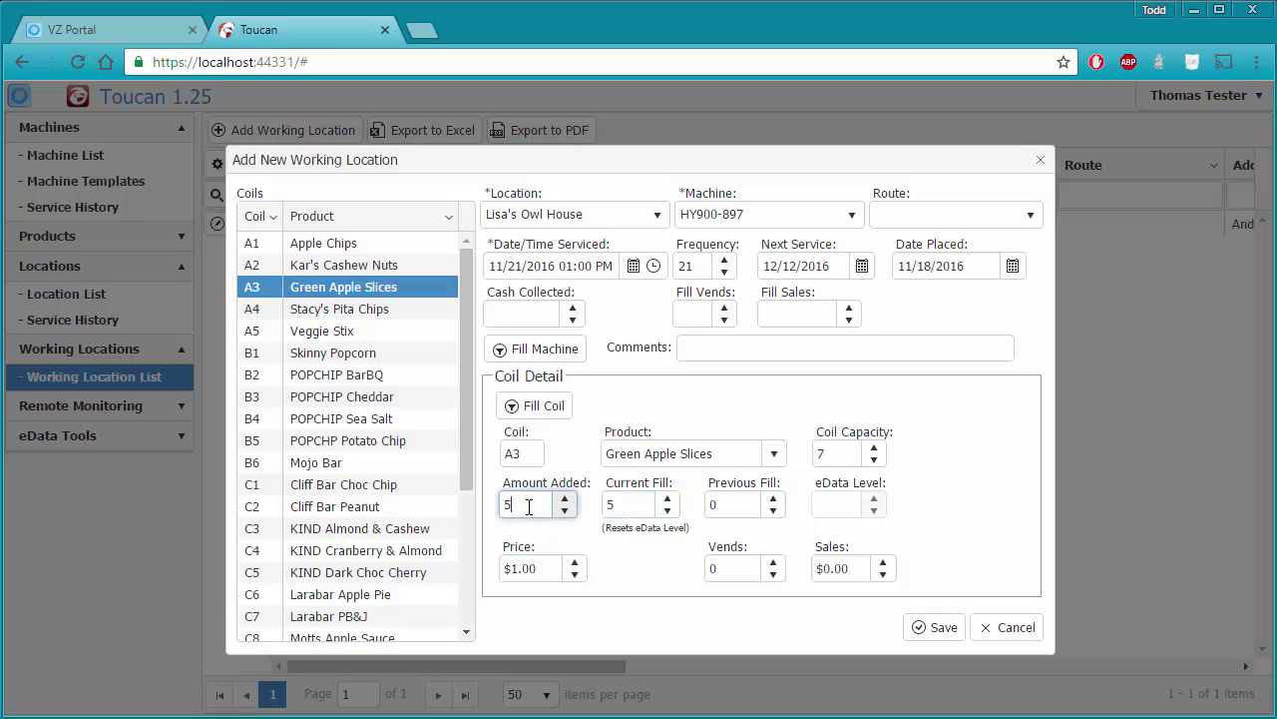
# Step: Set both the current fill and the amount added of coil B2, POPCHIP BarBQ, to 5
pyautogui.click(351, 378)
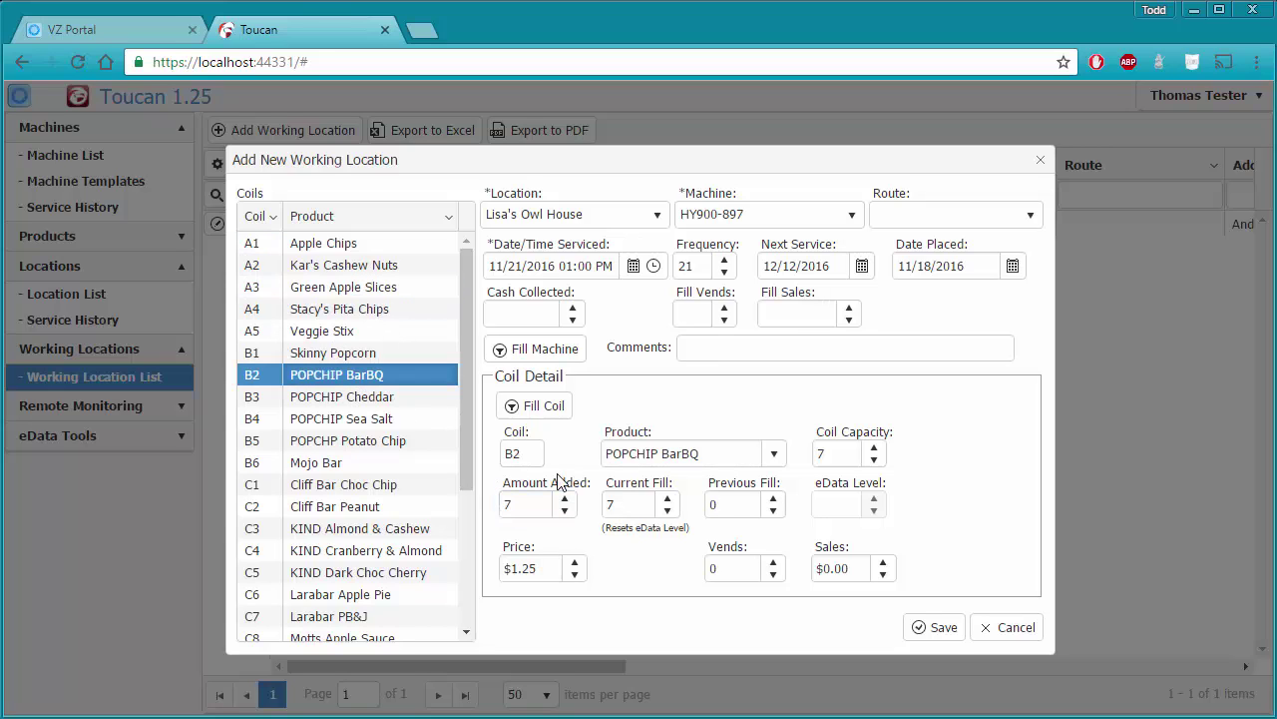
pyautogui.click(631, 505)
pyautogui.write('5')
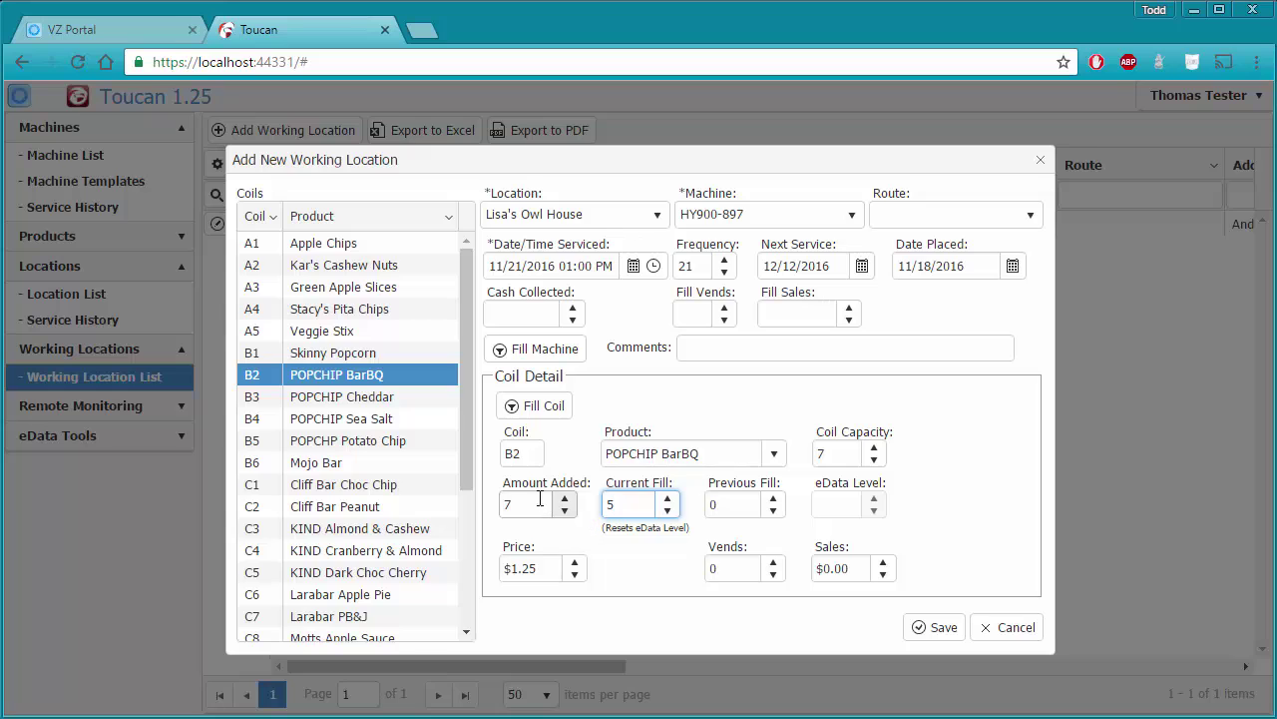
pyautogui.click(540, 507)
pyautogui.write('5')
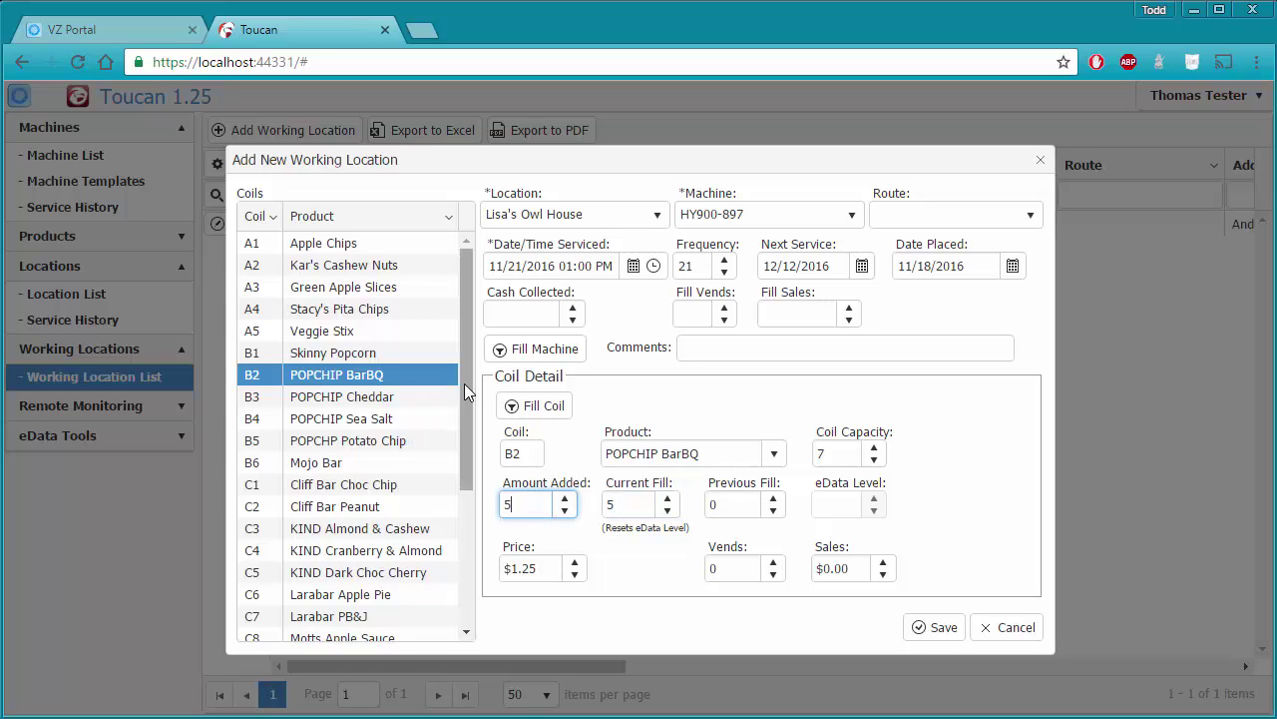
# Step: Look over the remaining coils and save the new working location for machine HY900-897
pyautogui.moveTo(464, 383); pyautogui.dragTo(460, 464)
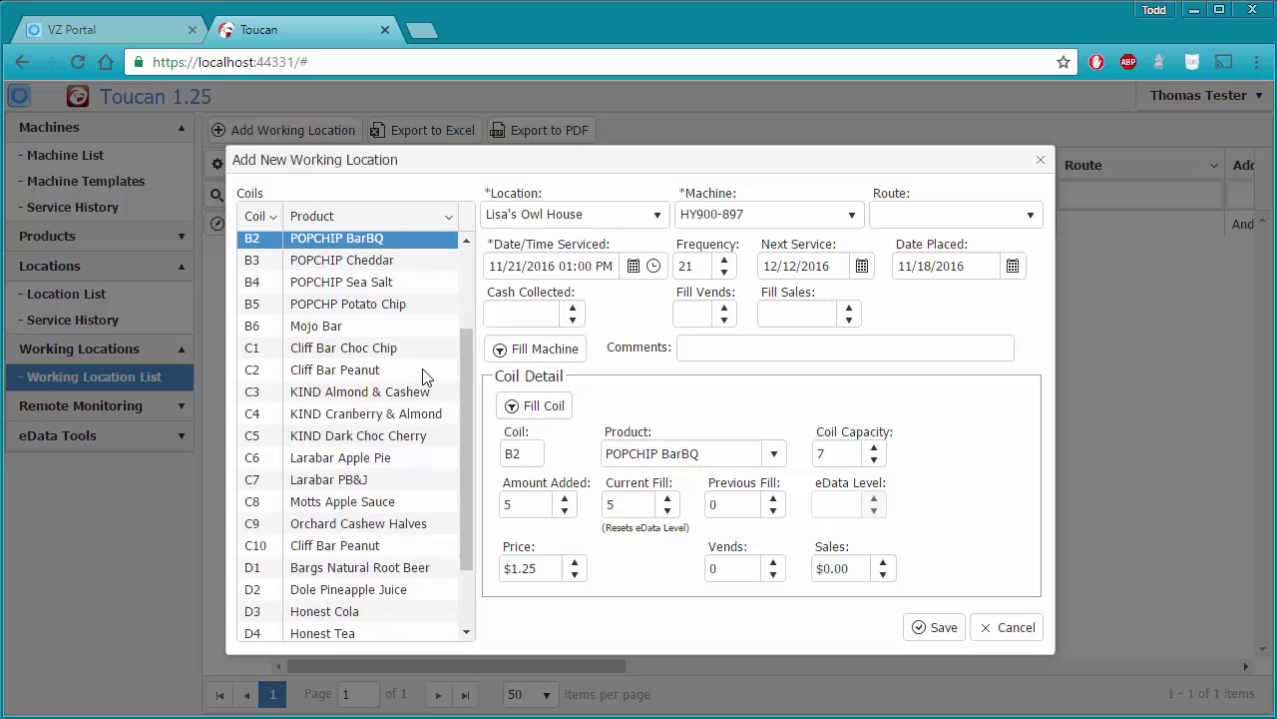
pyautogui.moveTo(463, 415); pyautogui.dragTo(459, 321)
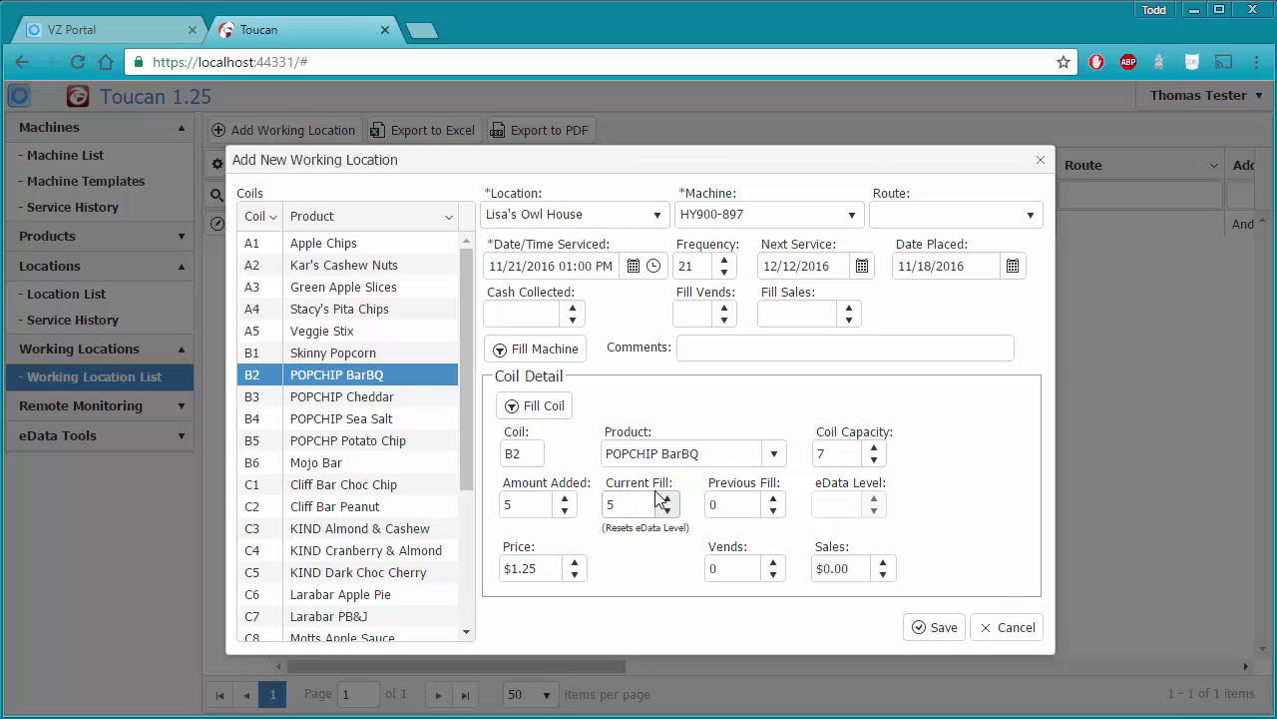
pyautogui.click(932, 628)
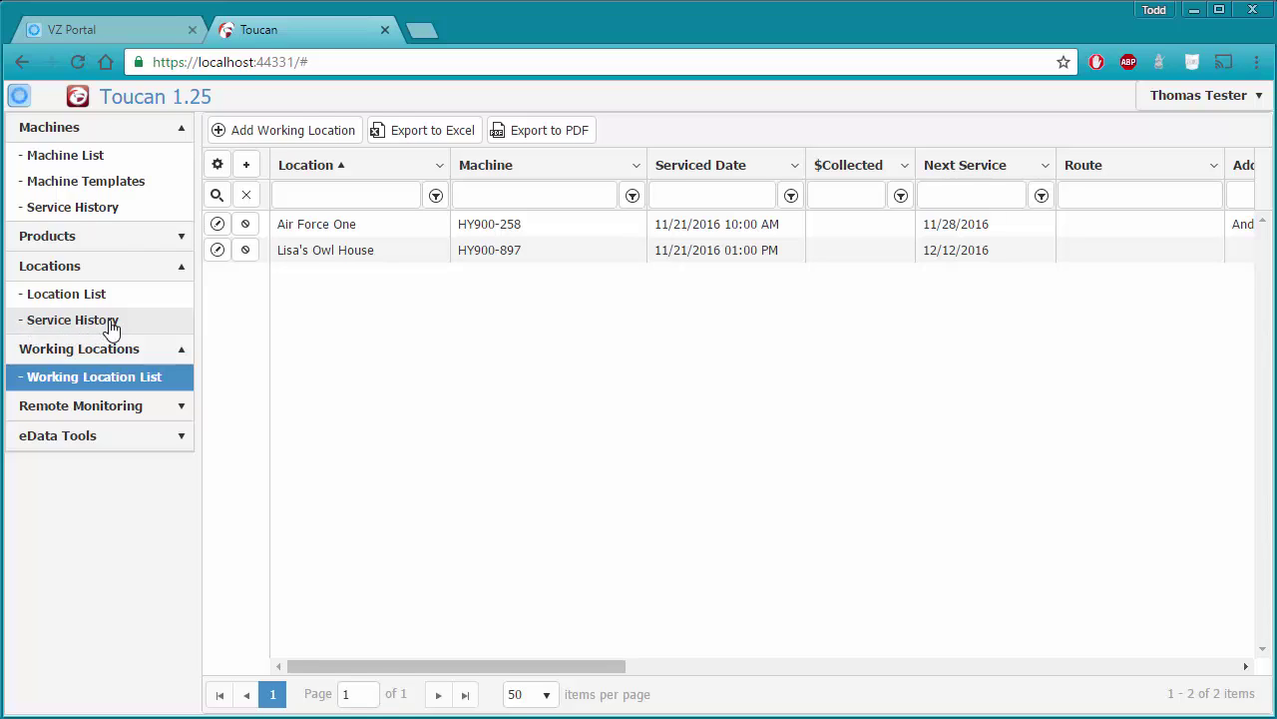
# Step: Open the machine service history and search it for machine HY900-258
pyautogui.click(110, 215)
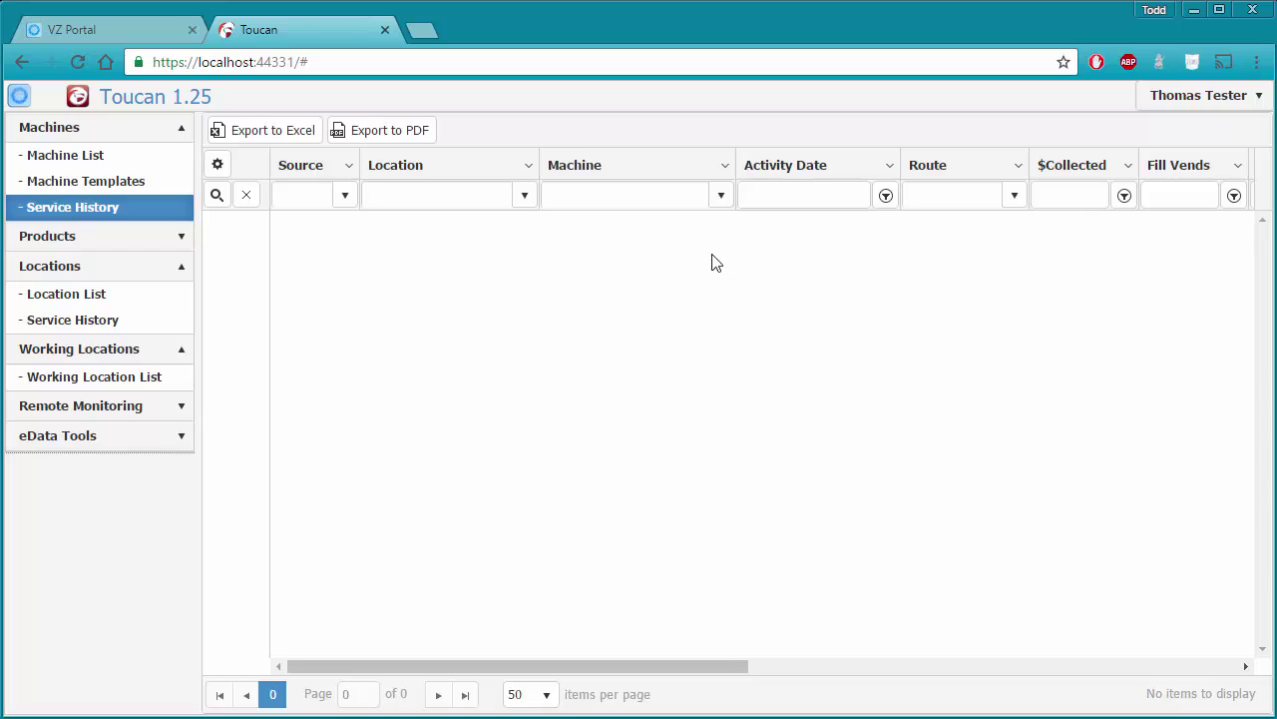
pyautogui.click(723, 196)
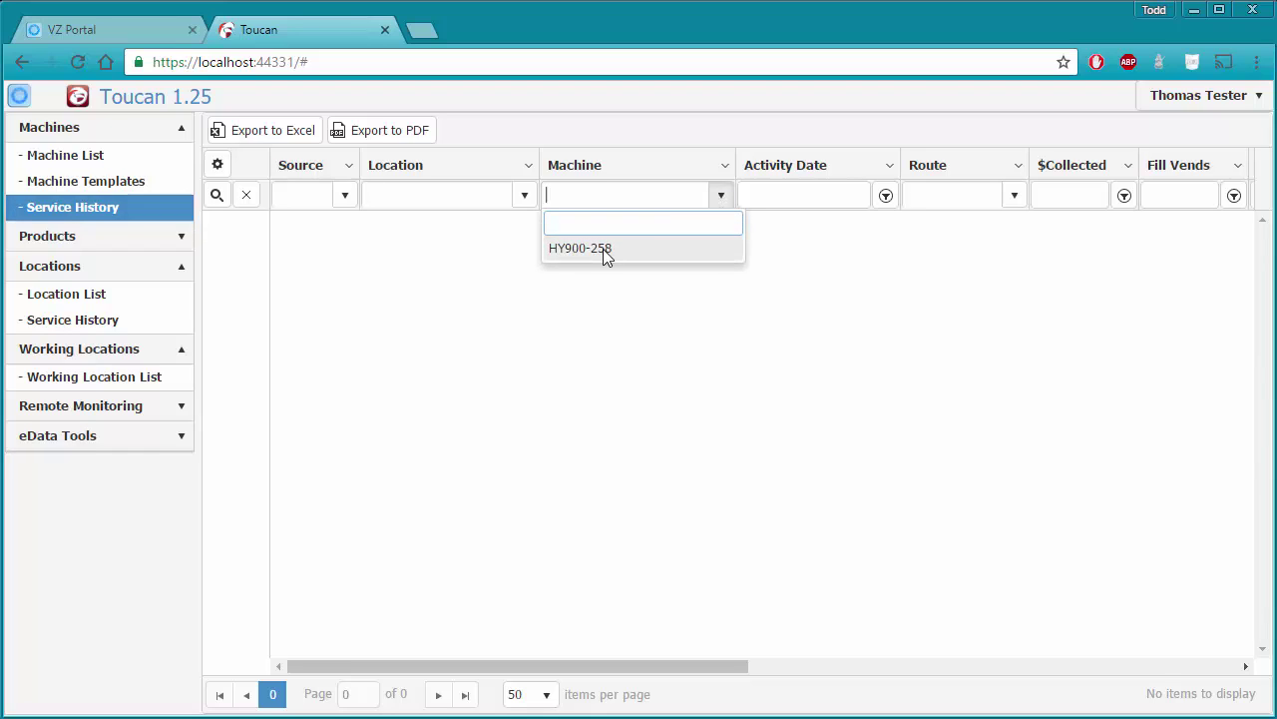
pyautogui.click(602, 249)
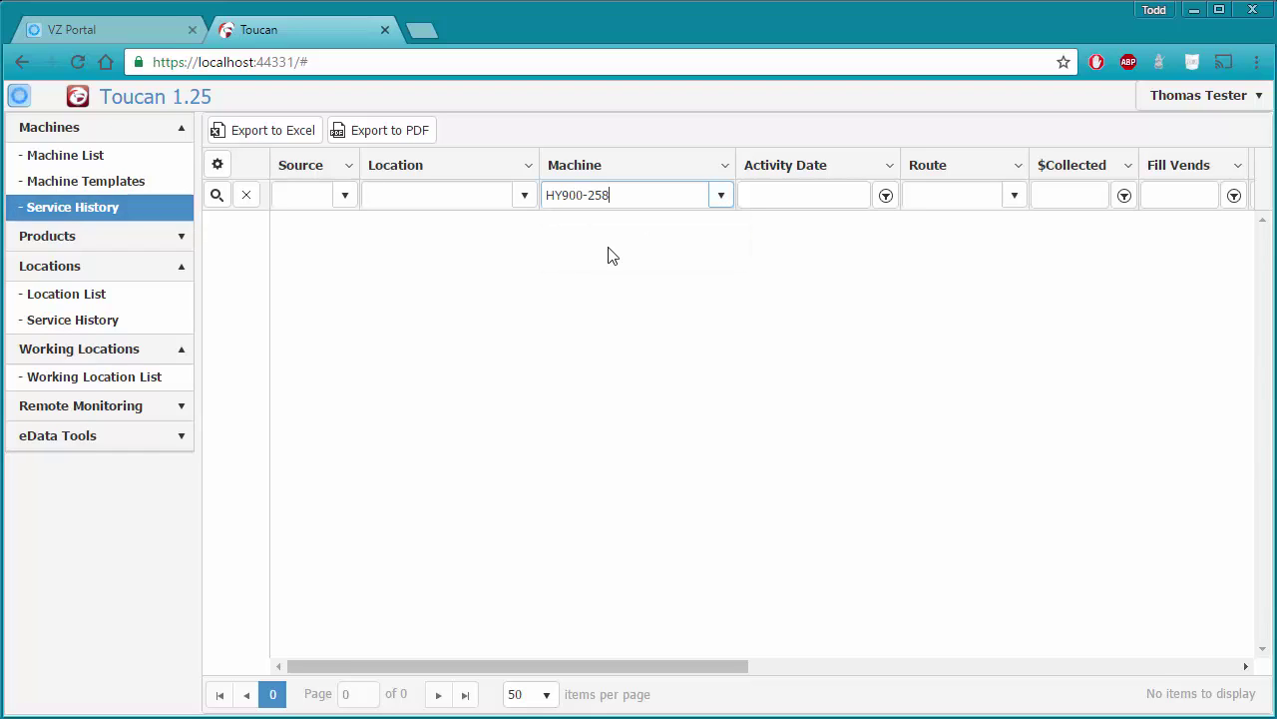
pyautogui.click(216, 196)
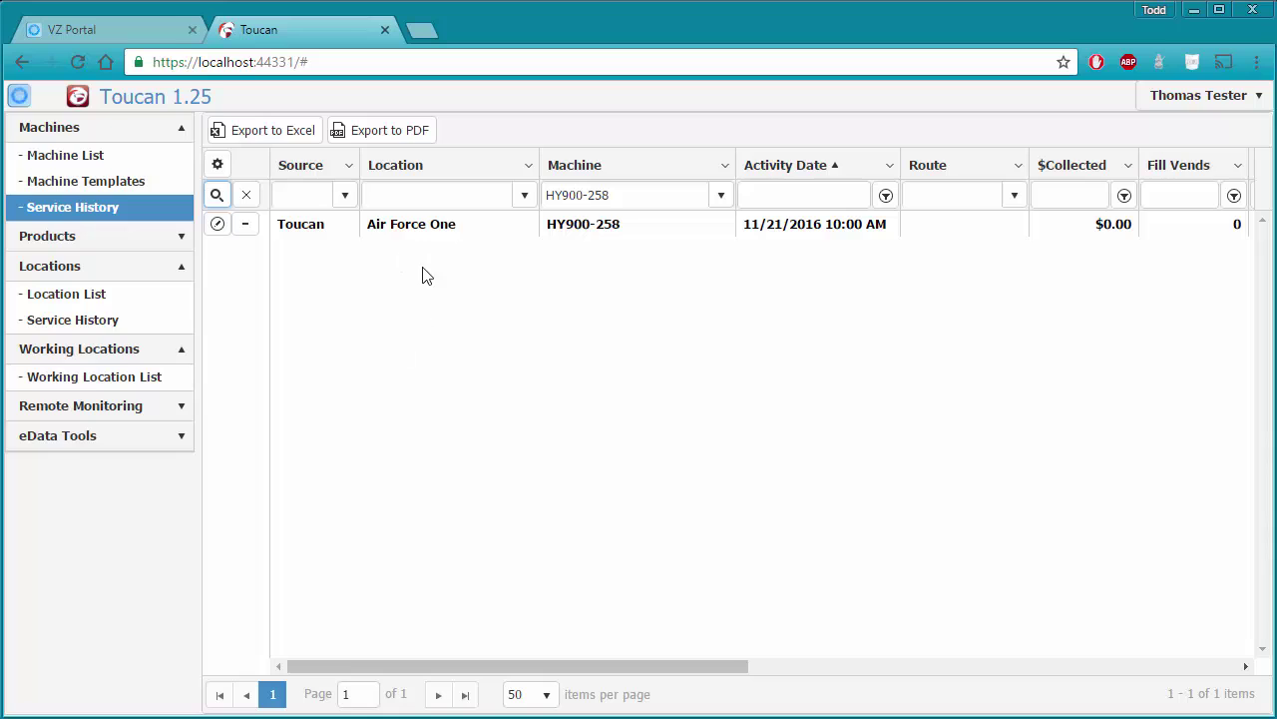
# Step: Clear the machine filter and search the service history for all records
pyautogui.moveTo(488, 663); pyautogui.dragTo(445, 648)
pyautogui.click(247, 196)
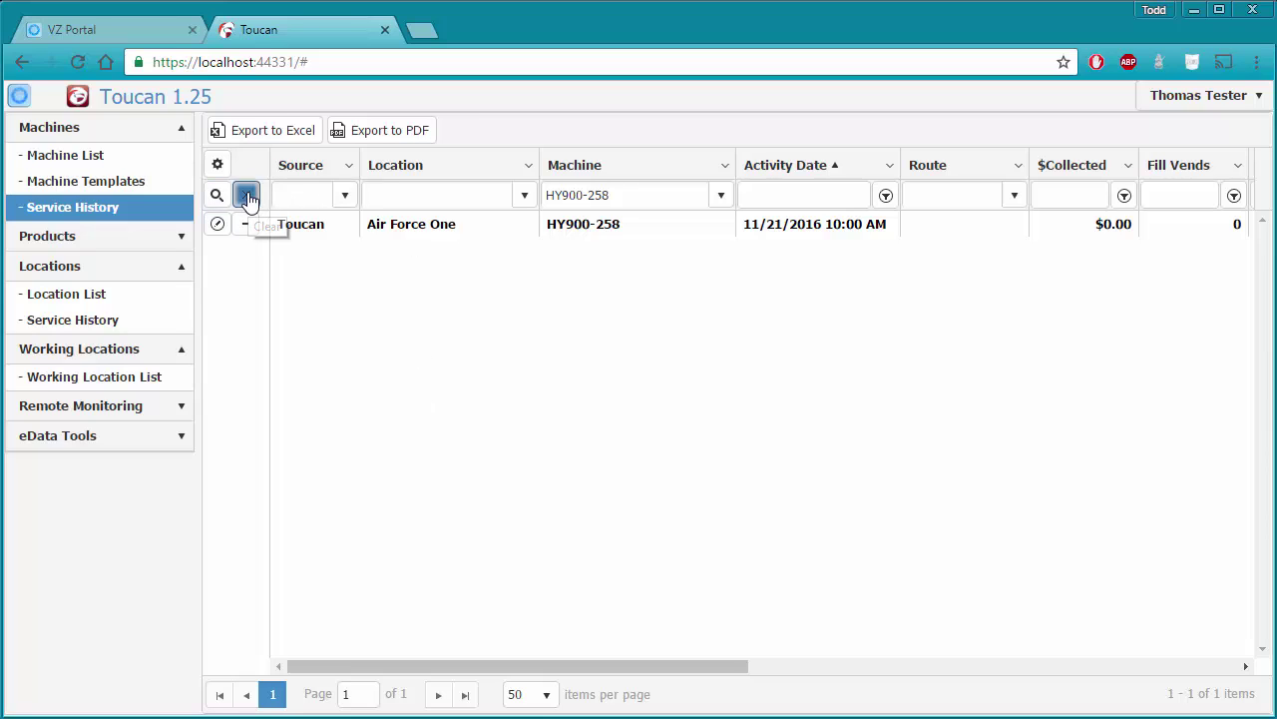
pyautogui.click(218, 197)
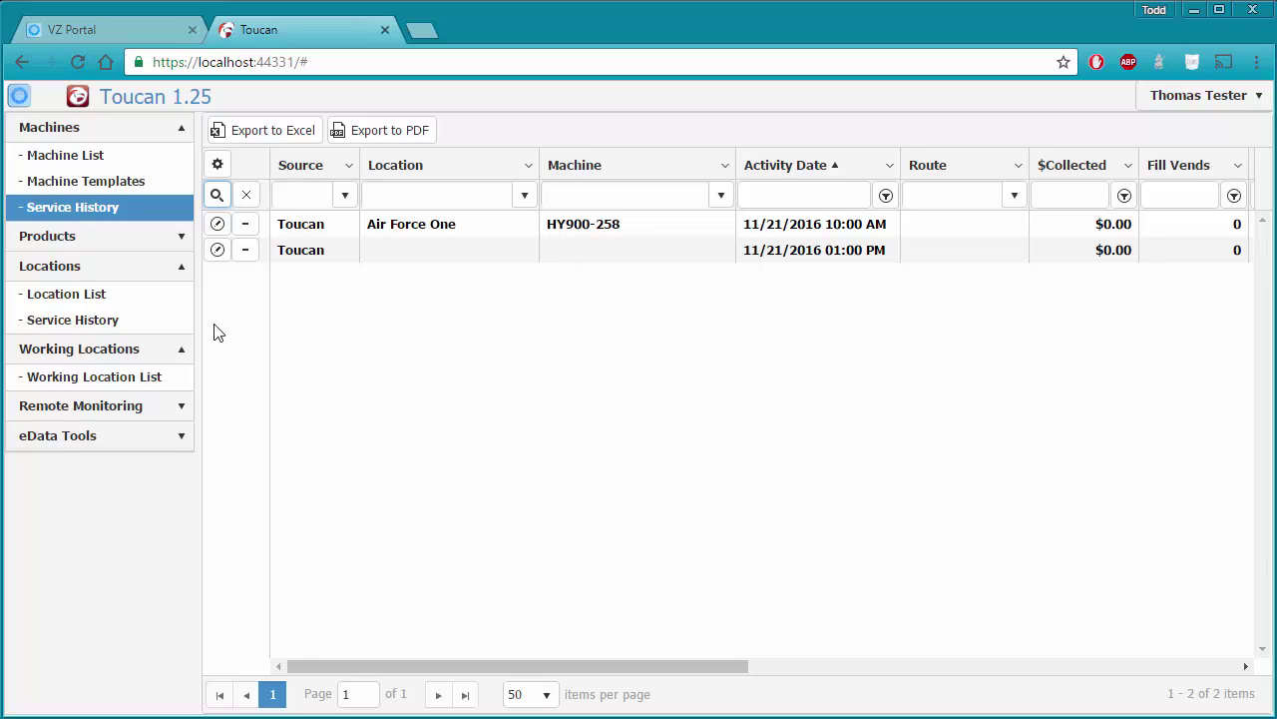
# Step: Compare the working location list with the machine service history, and check which locations the history's location filter offers
pyautogui.click(107, 385)
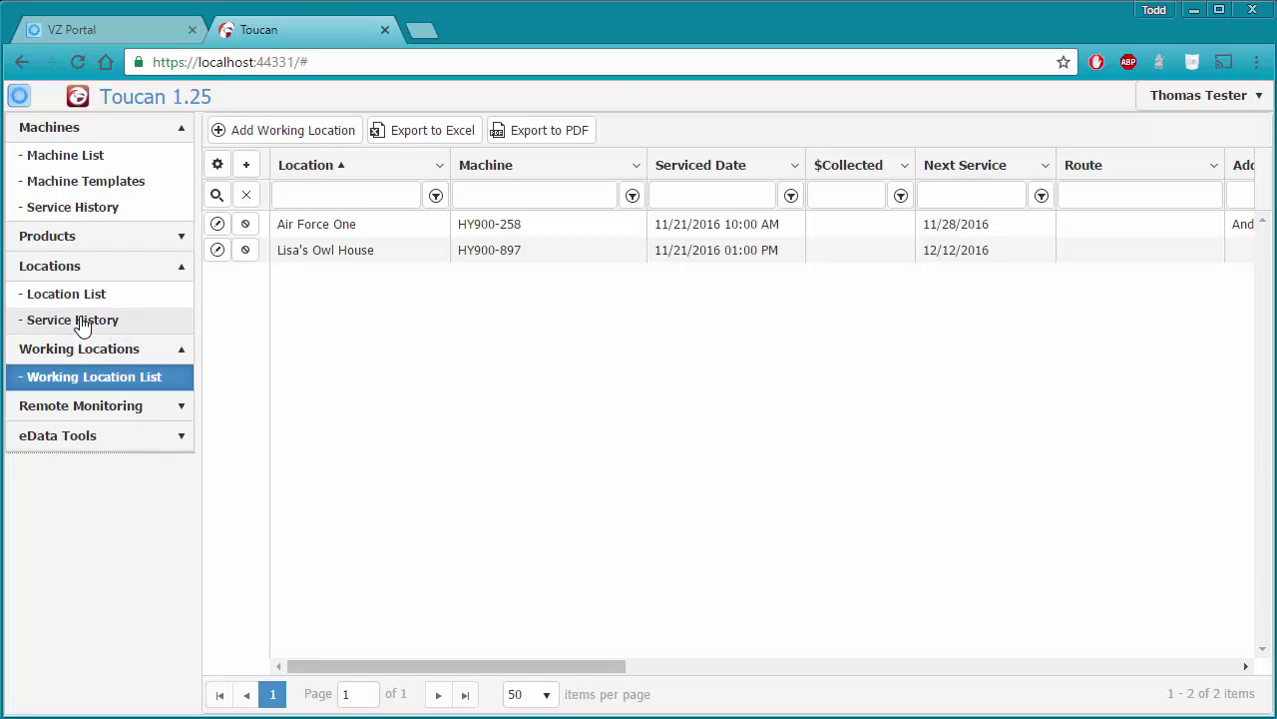
pyautogui.click(95, 210)
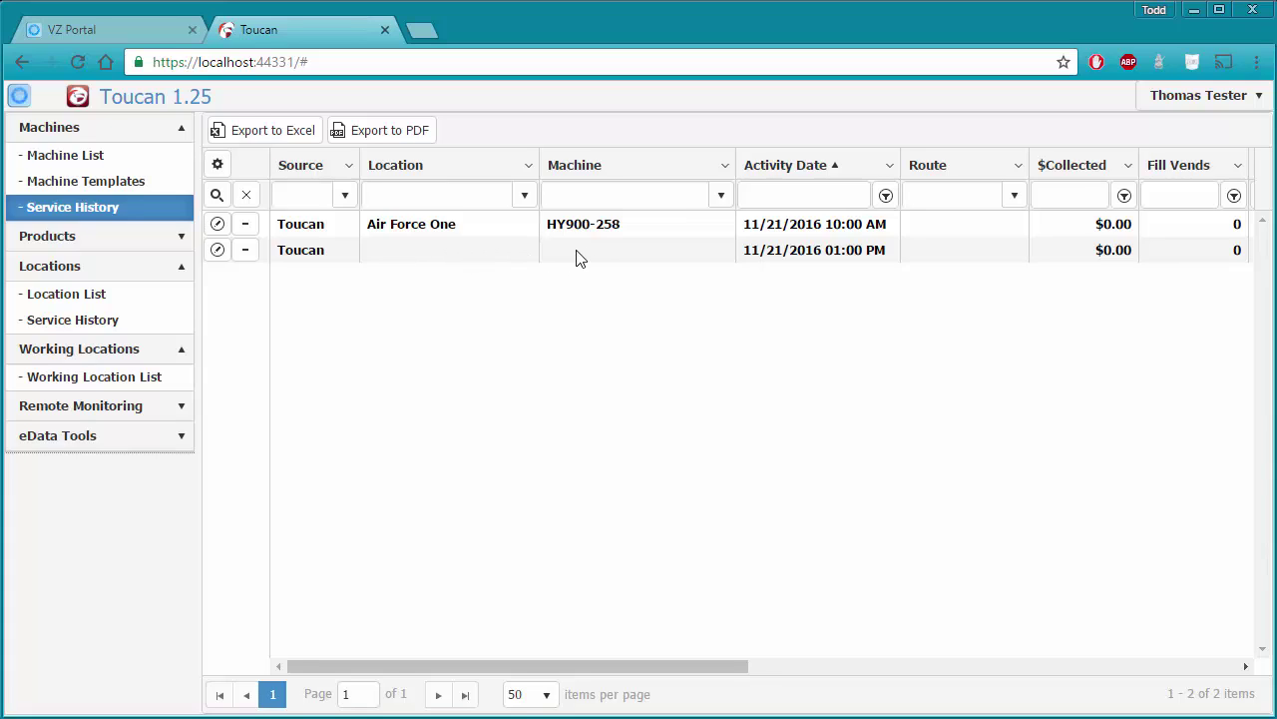
pyautogui.click(523, 197)
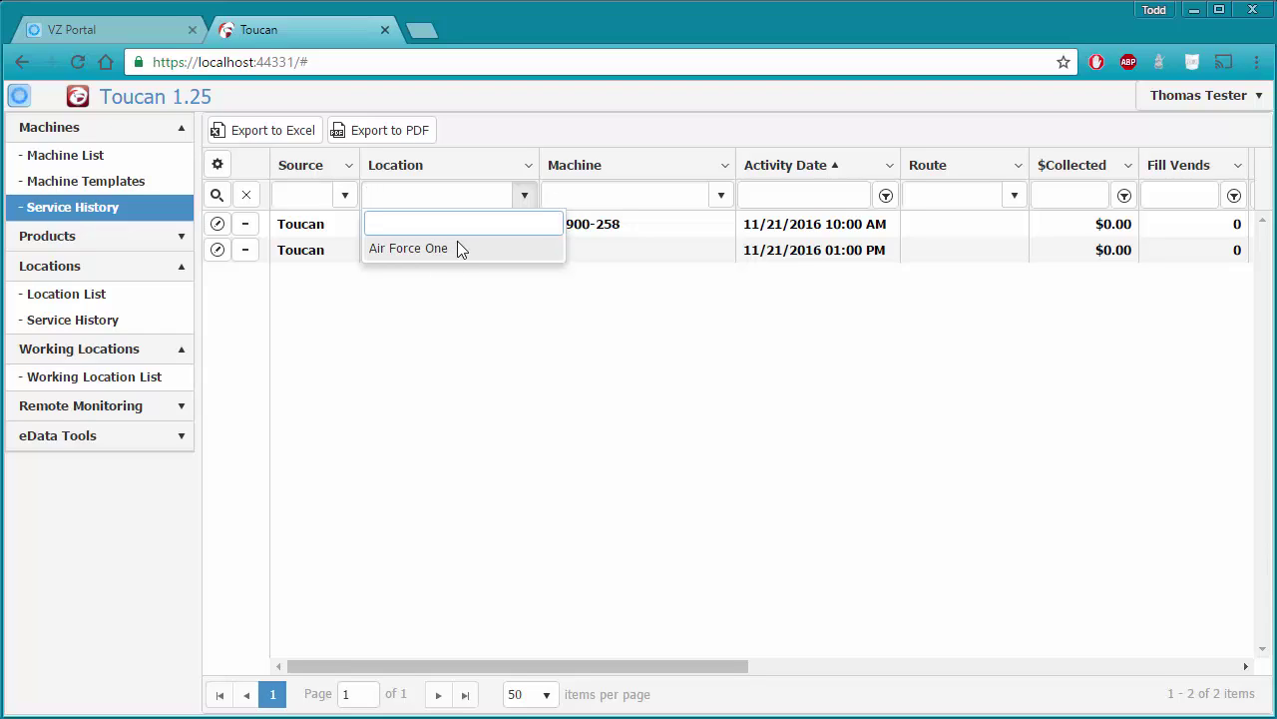
pyautogui.click(541, 297)
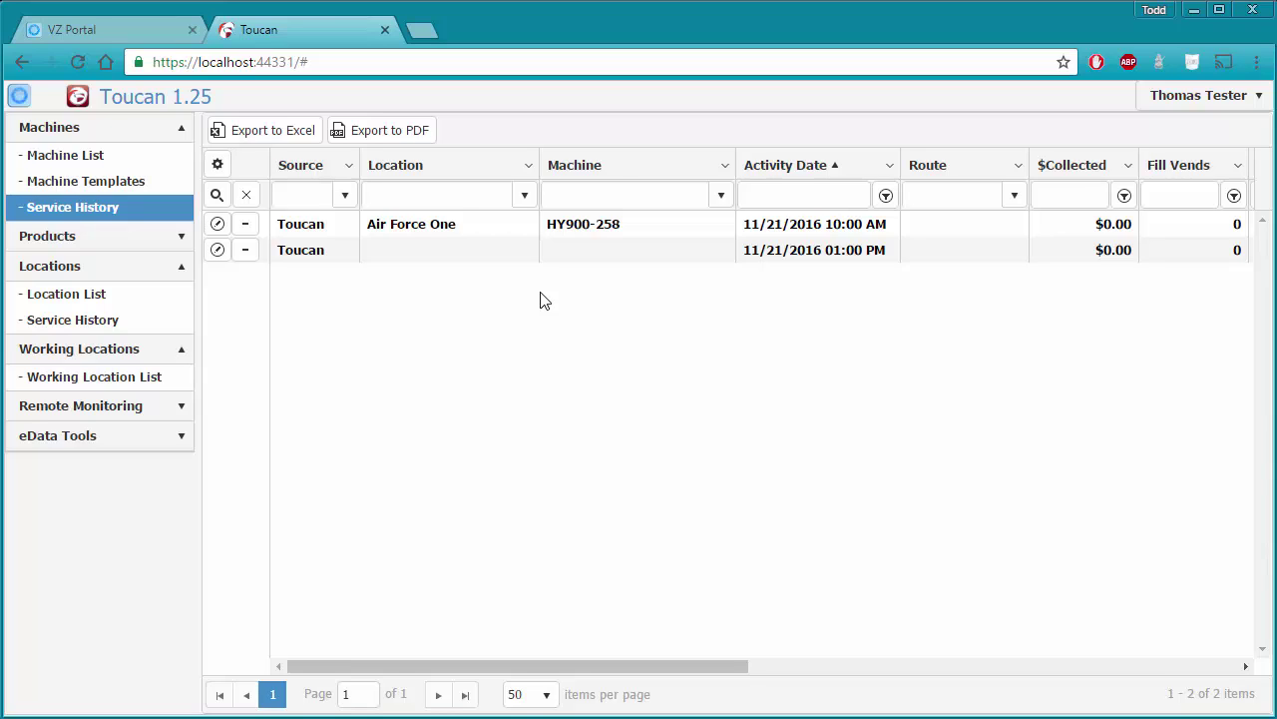
# Step: Reload the page, search the machine service history for all records again, and check the choices in its location filter
pyautogui.click(77, 63)
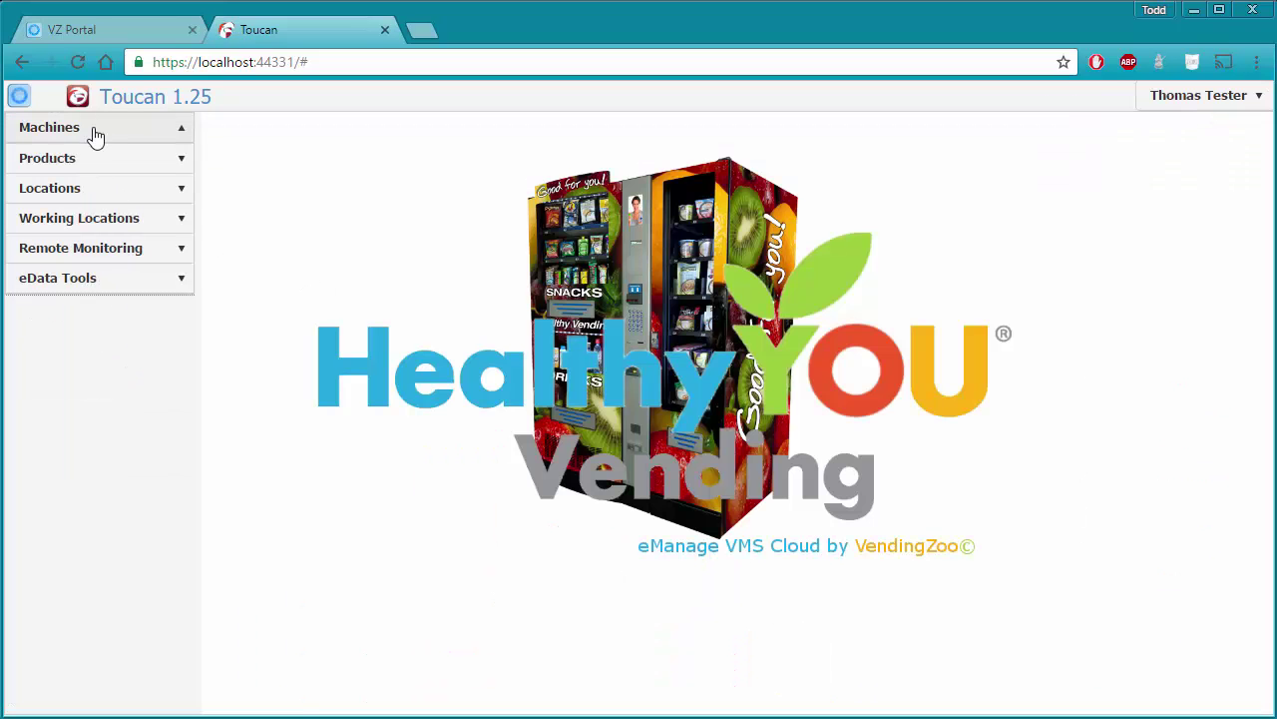
pyautogui.click(90, 130)
pyautogui.click(97, 130)
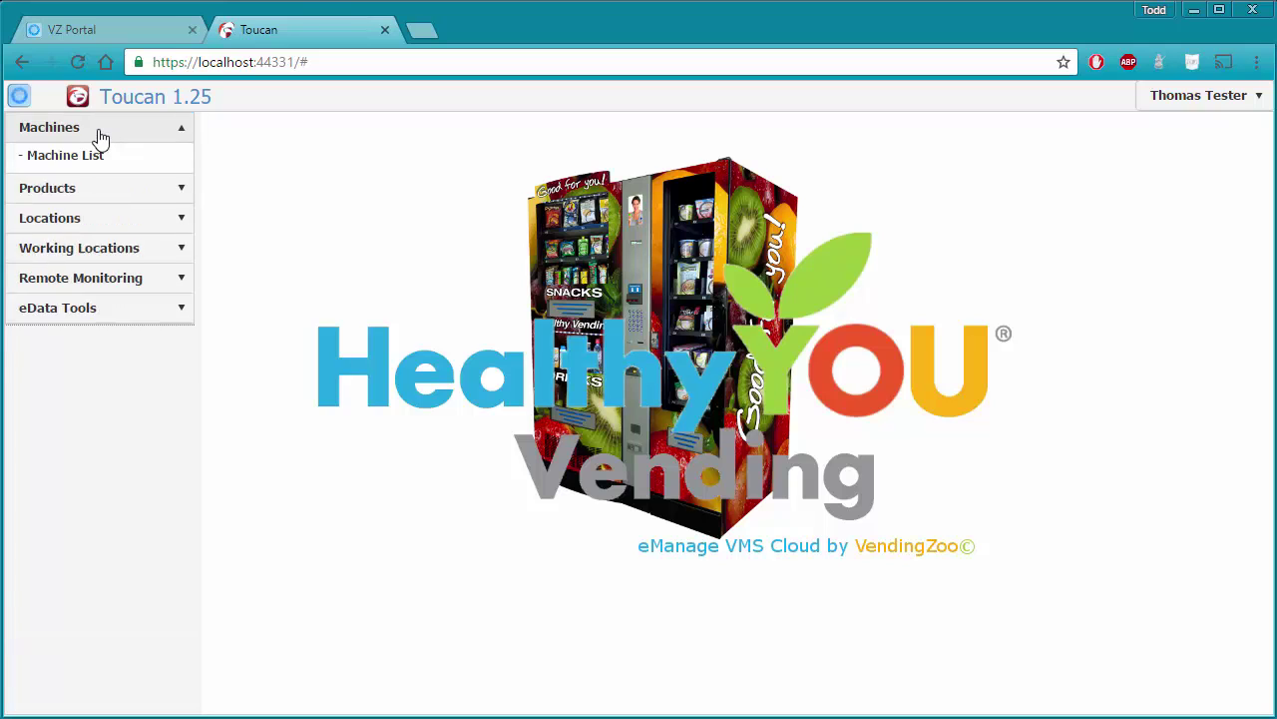
pyautogui.click(113, 206)
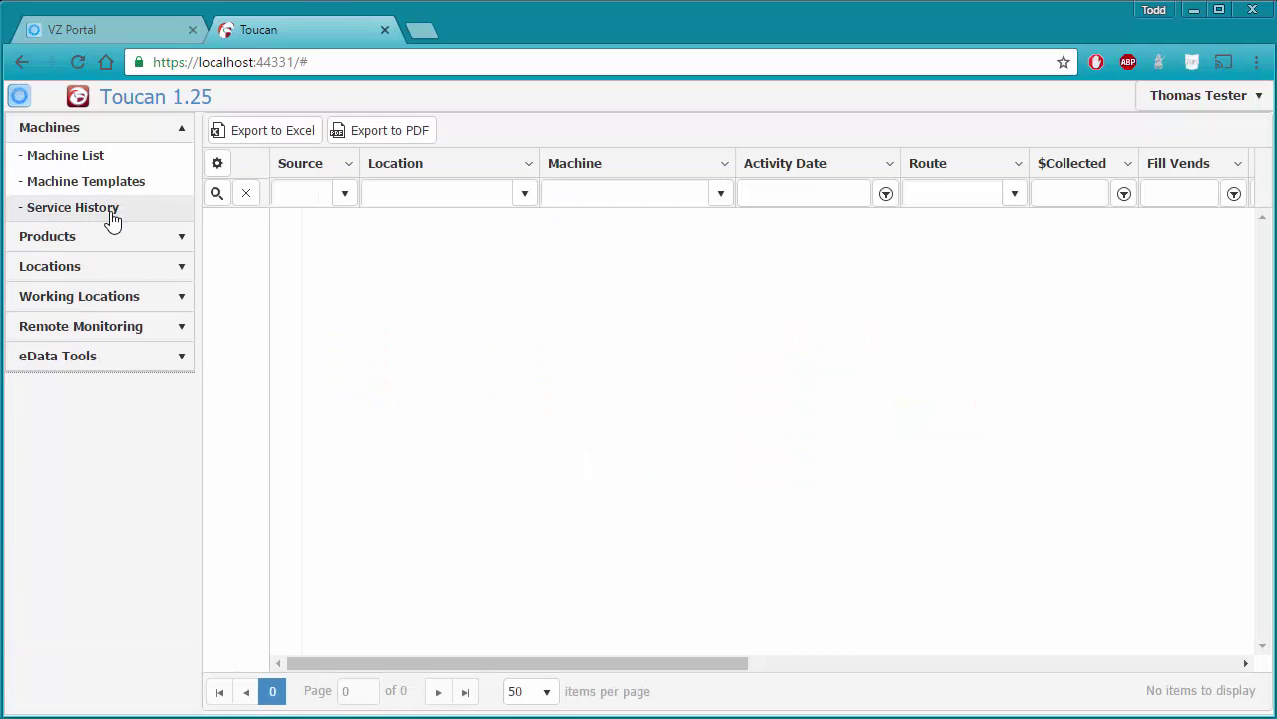
pyautogui.click(217, 193)
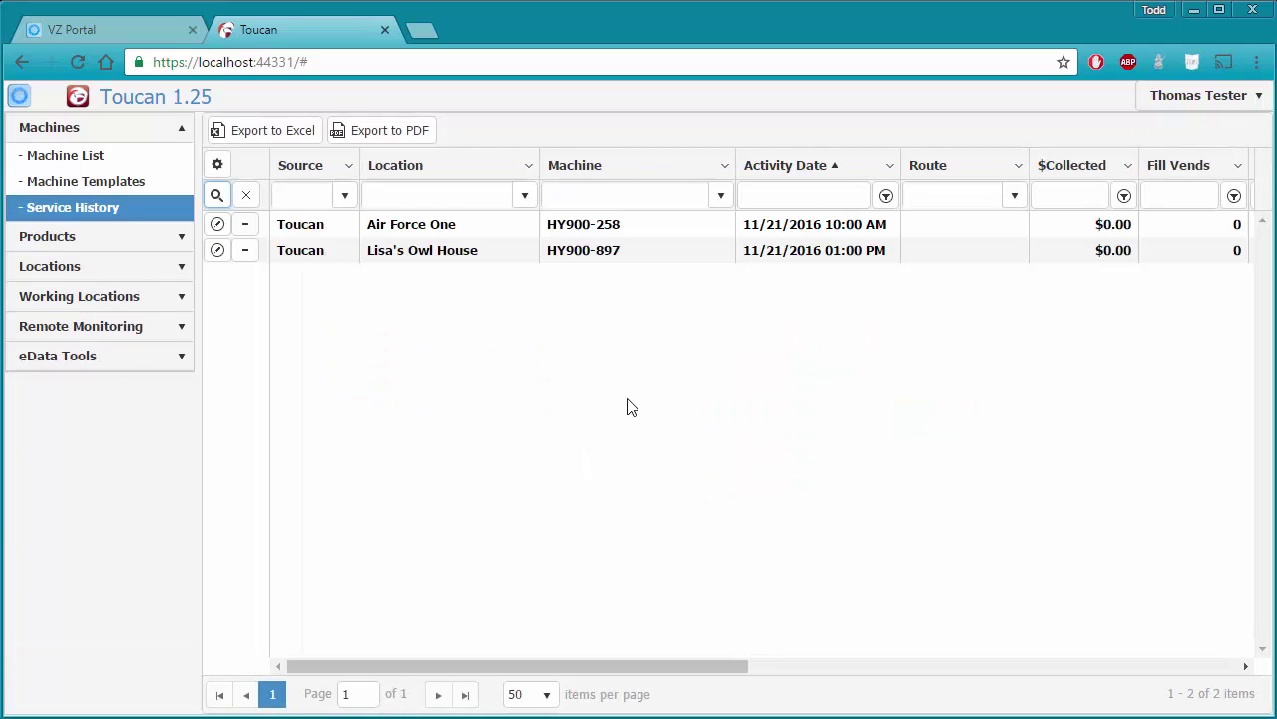
pyautogui.click(525, 196)
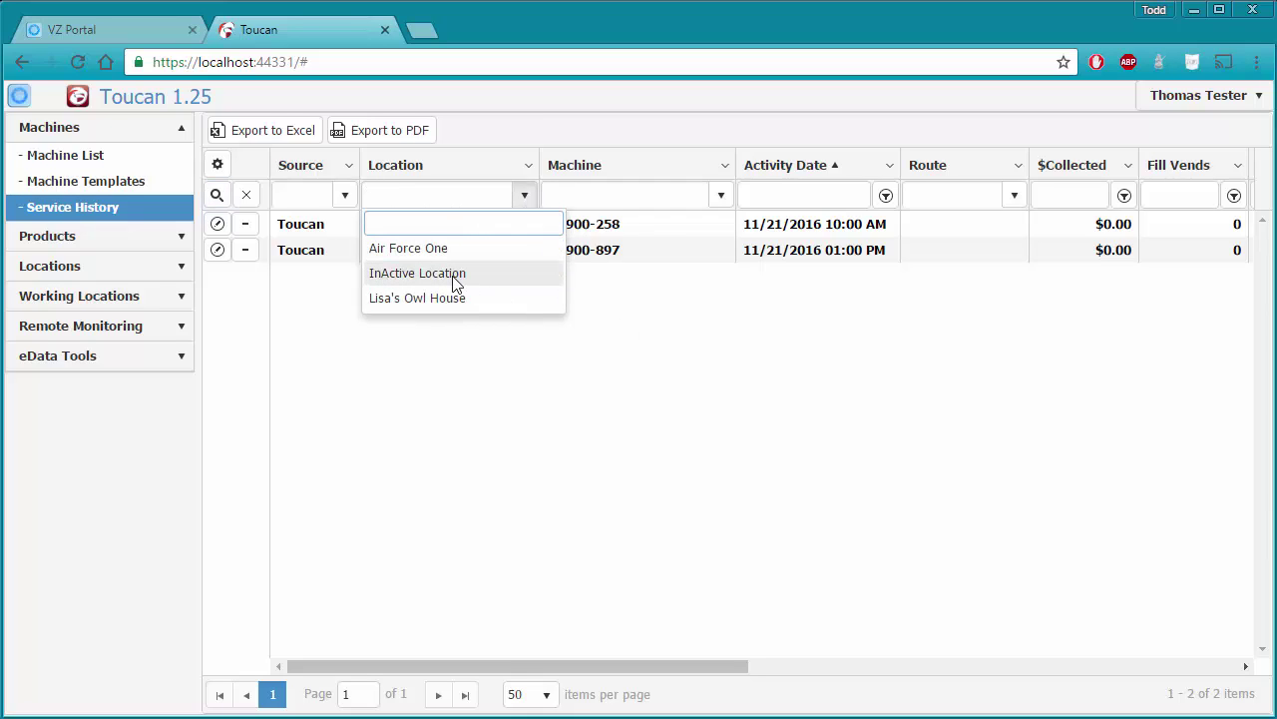
pyautogui.click(619, 380)
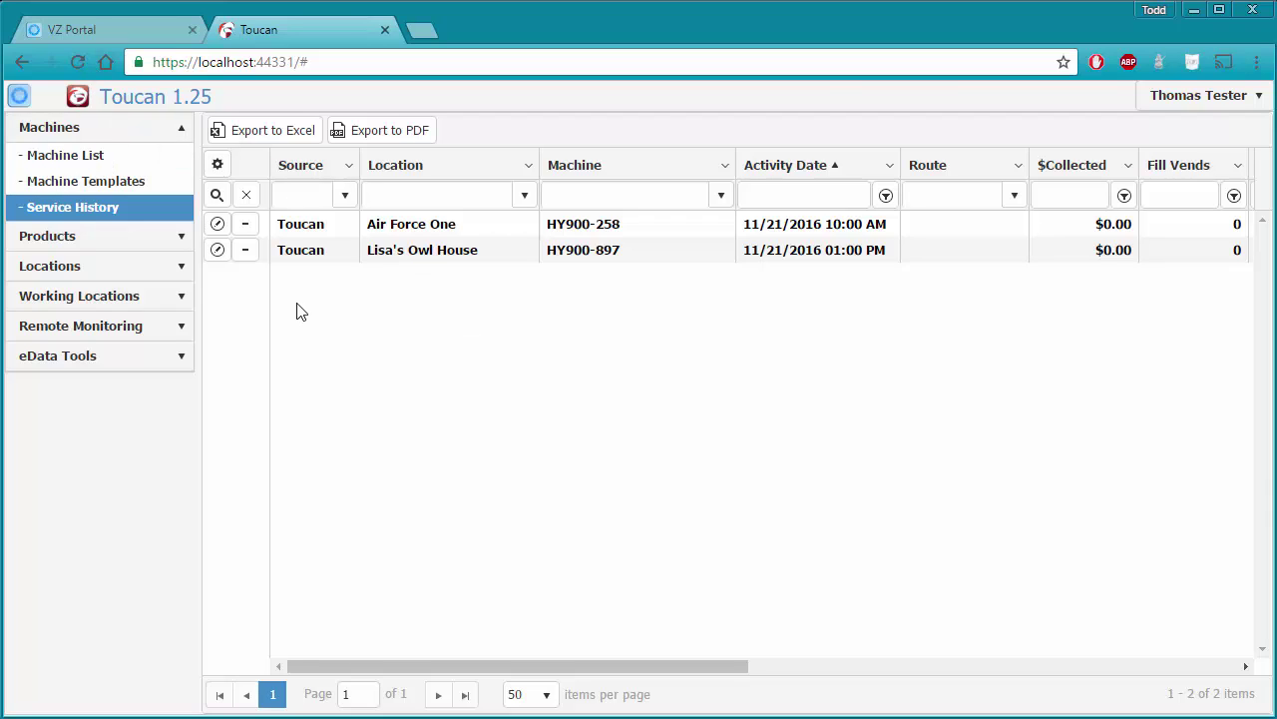
# Step: Review the machine list, including locations and coil counts, and return to the working location list
pyautogui.click(163, 299)
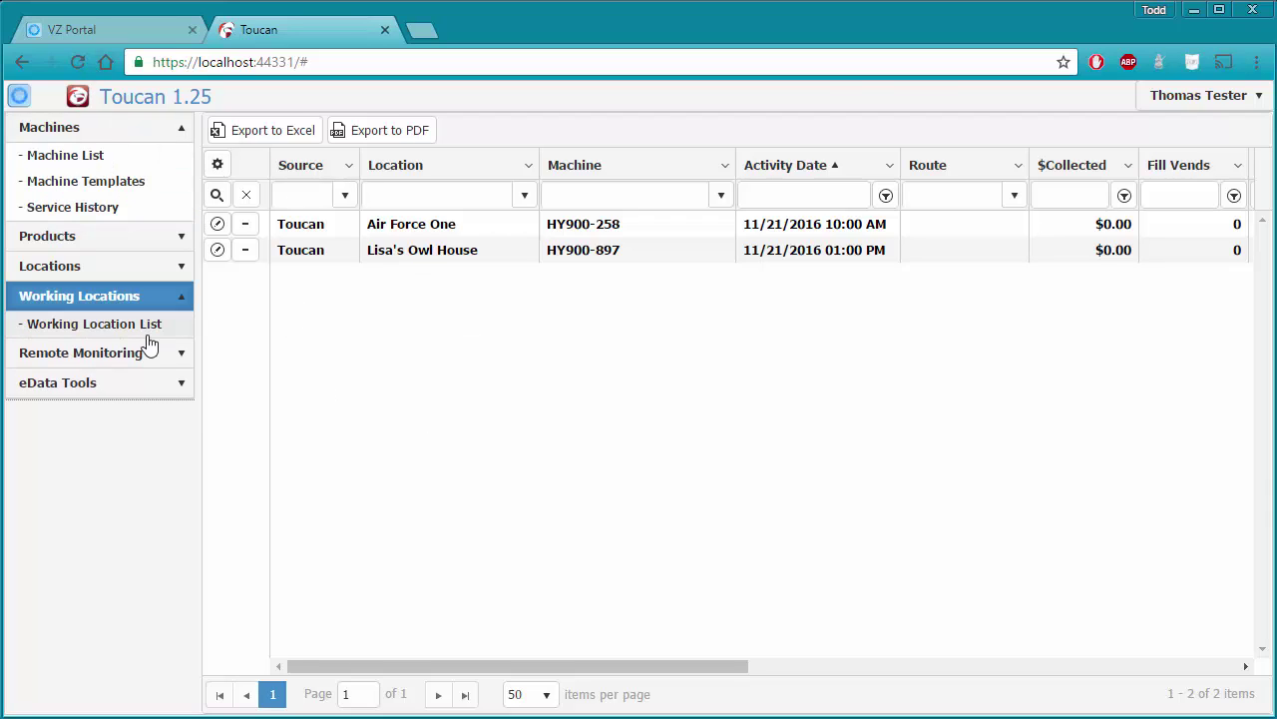
pyautogui.click(92, 160)
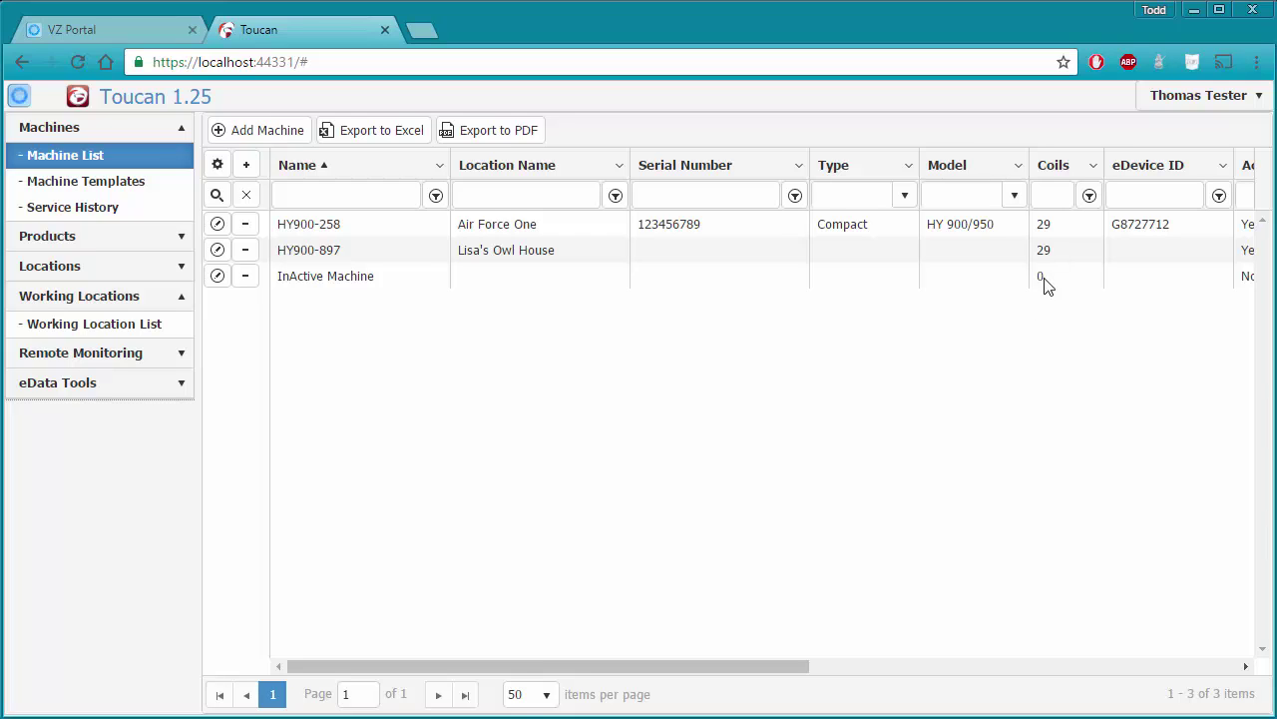
pyautogui.click(136, 332)
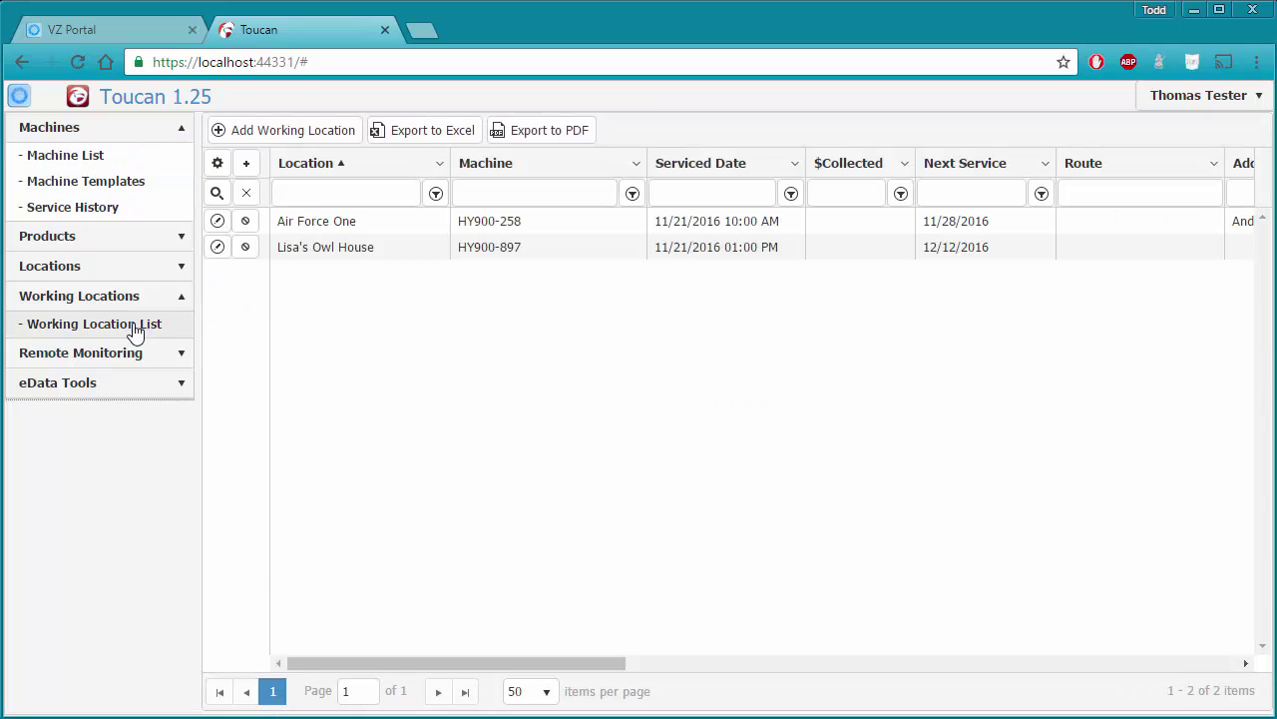